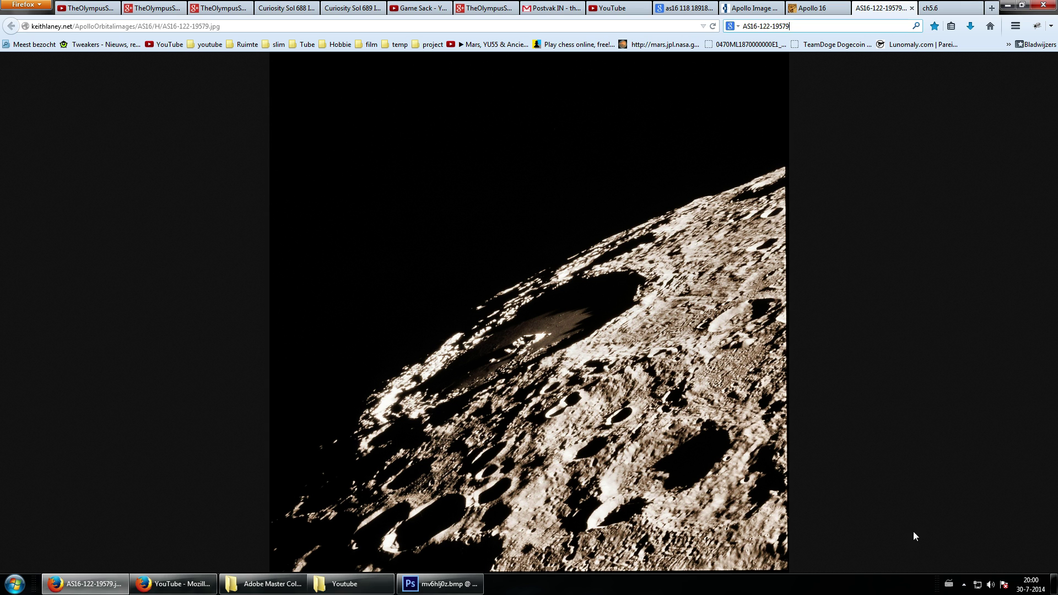
Step: Switch Firefox to the NASA SP-362 chapter 5.6 page
click(960, 586)
click(960, 585)
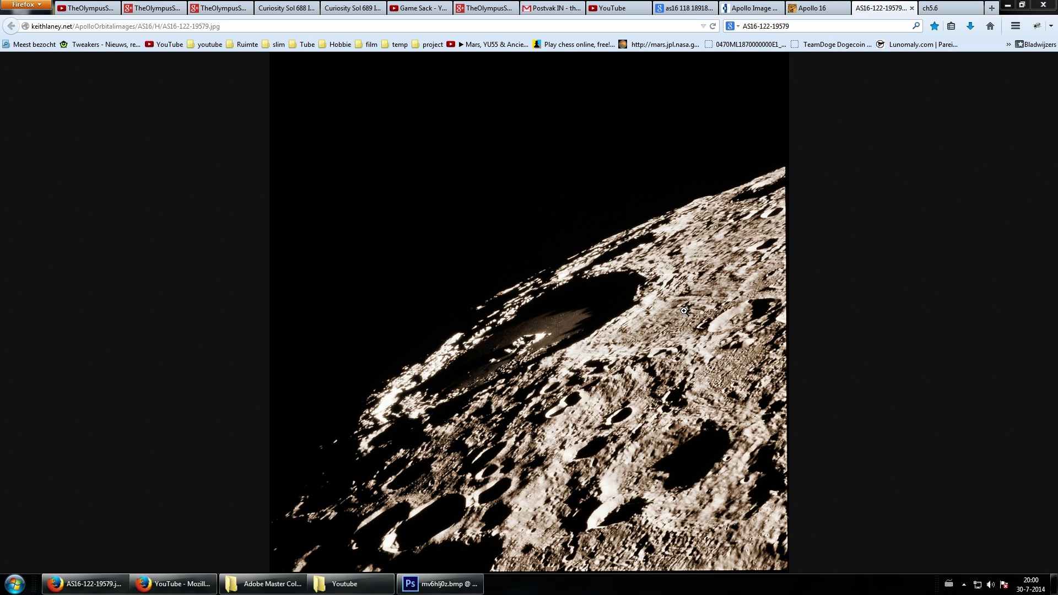
click(928, 8)
scroll(832, 245, up, 3)
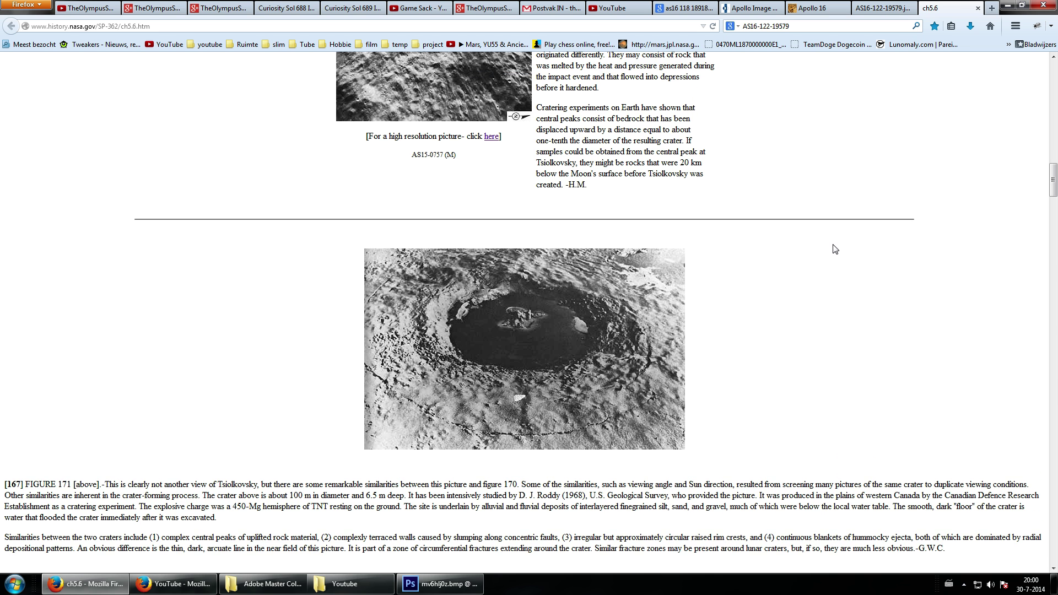
scroll(833, 249, up, 4)
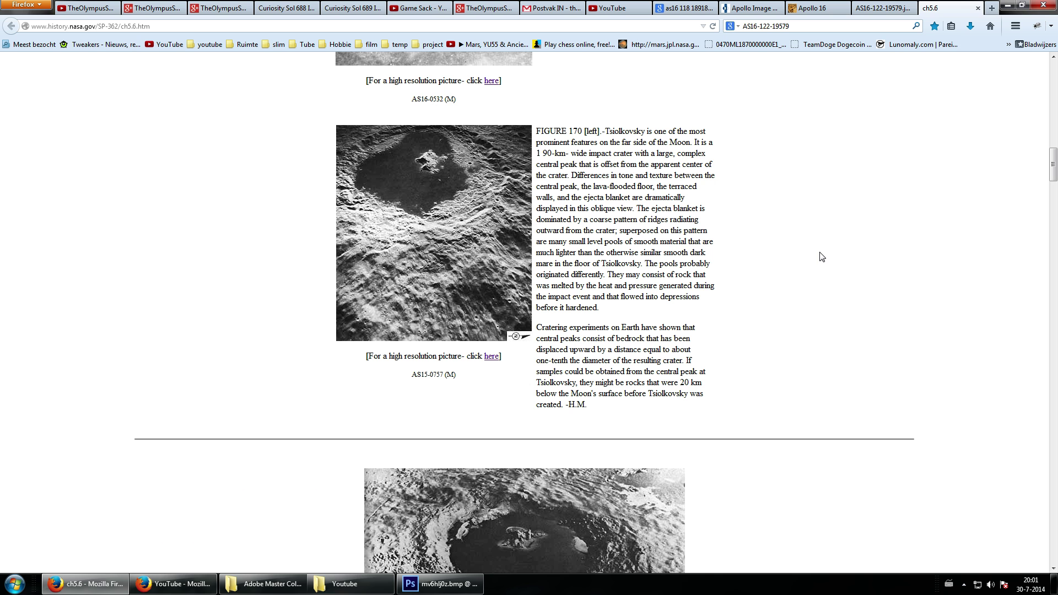
Step: Scroll to the Figure 171 crater photo and caption, then bring up the image's context menu
scroll(755, 218, down, 3)
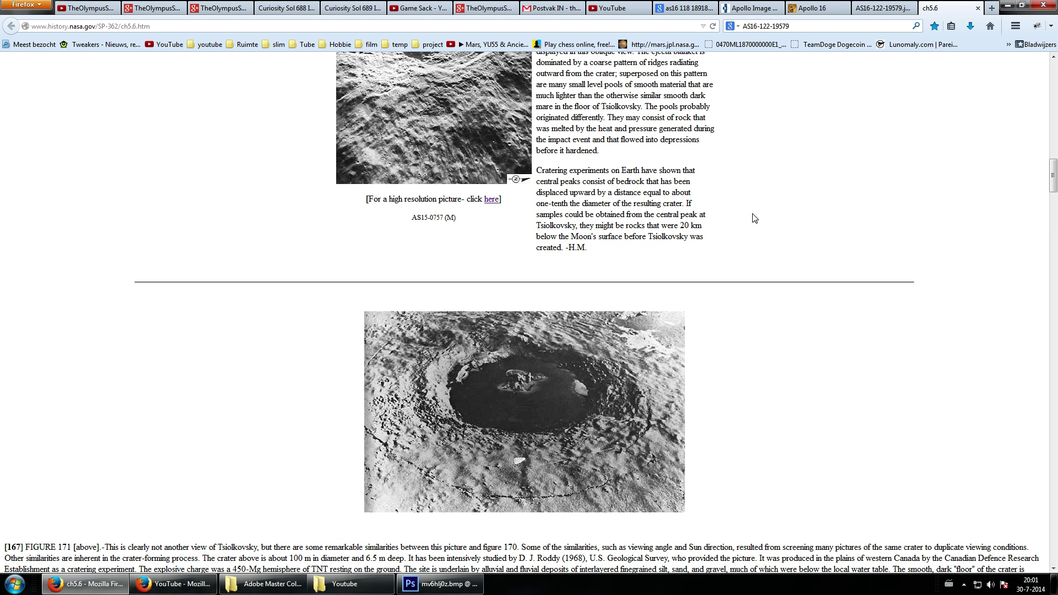
scroll(524, 296, down, 3)
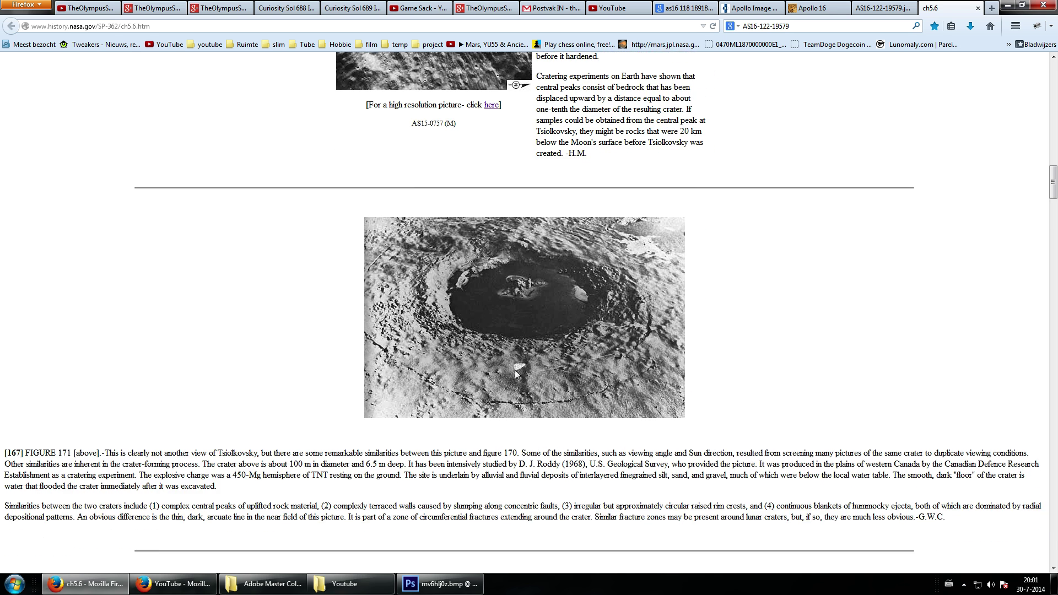
drag(86, 457, 491, 477)
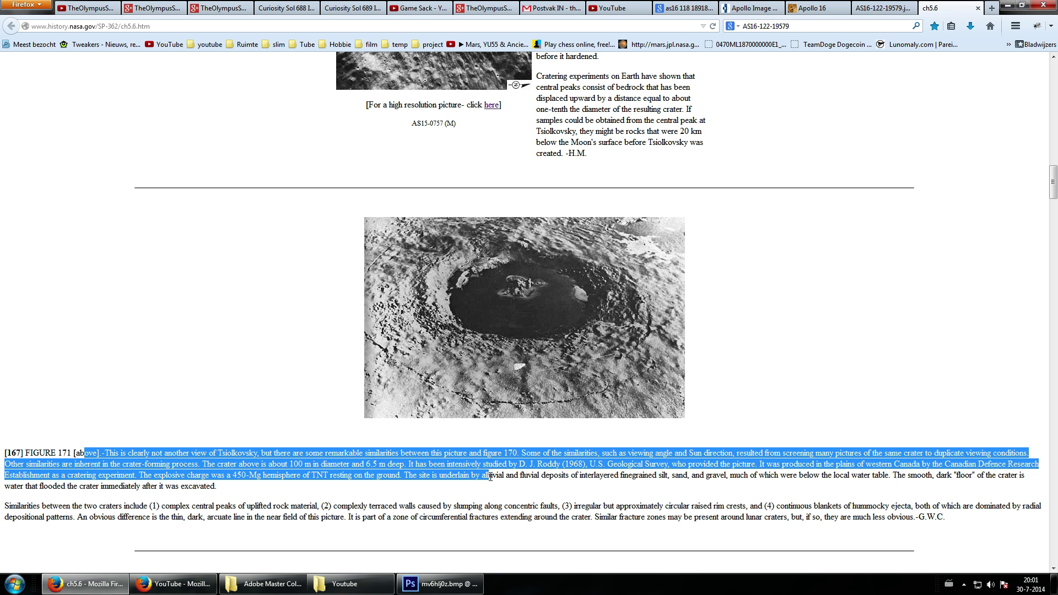
click(328, 473)
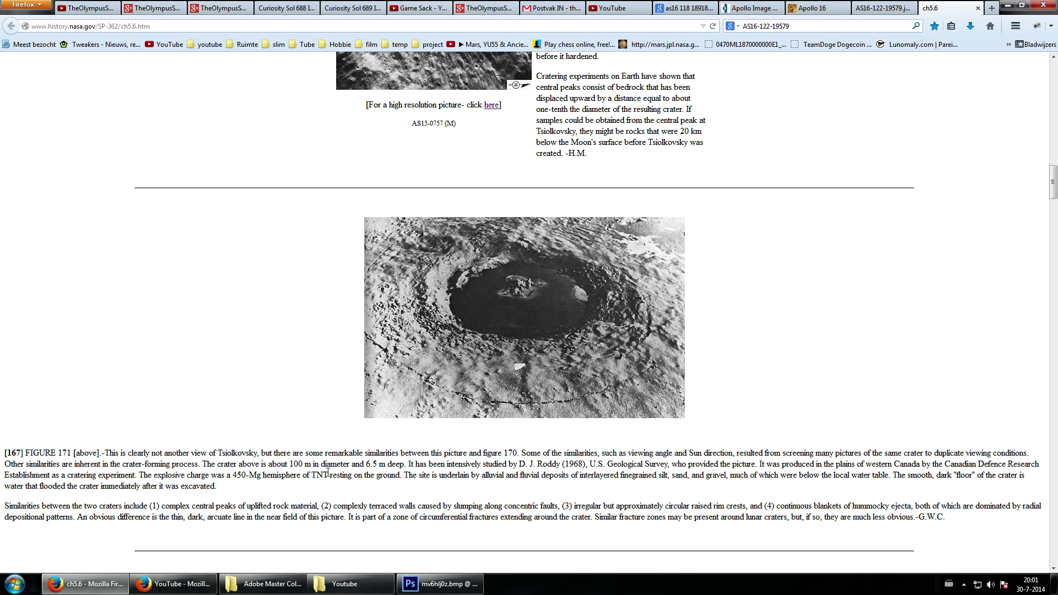
right_click(527, 313)
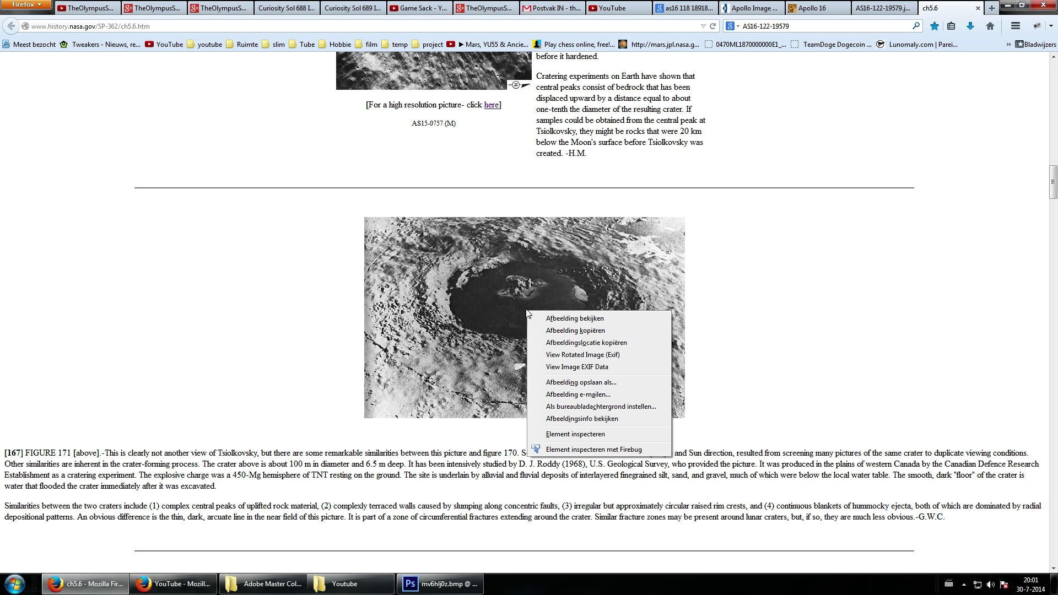
Step: View p167.jpg on its own ('Afbeelding bekijken') and enlarge it
click(579, 319)
scroll(565, 309, up, 3)
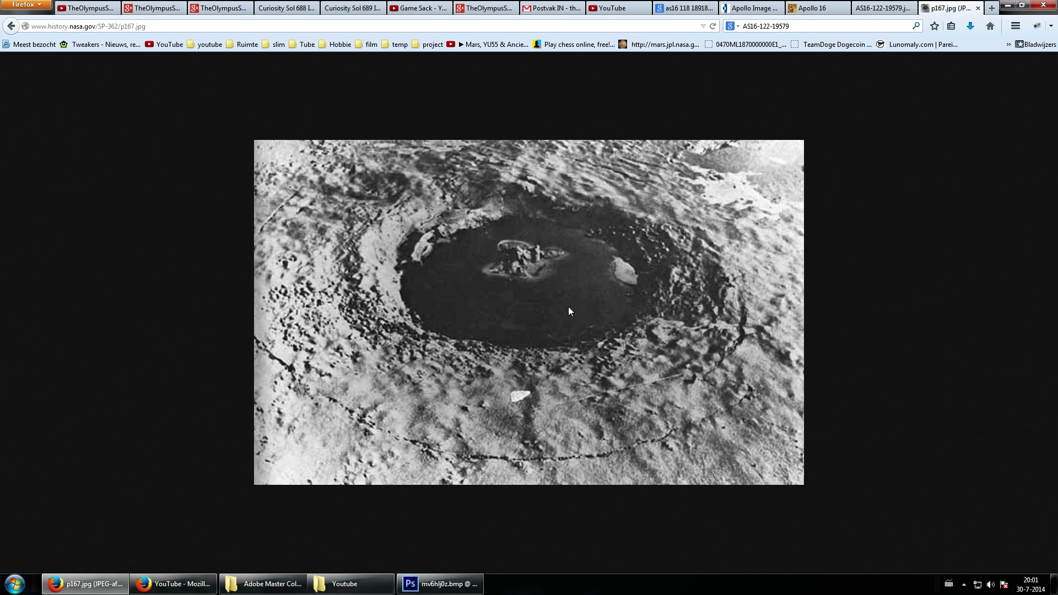
scroll(570, 312, up, 2)
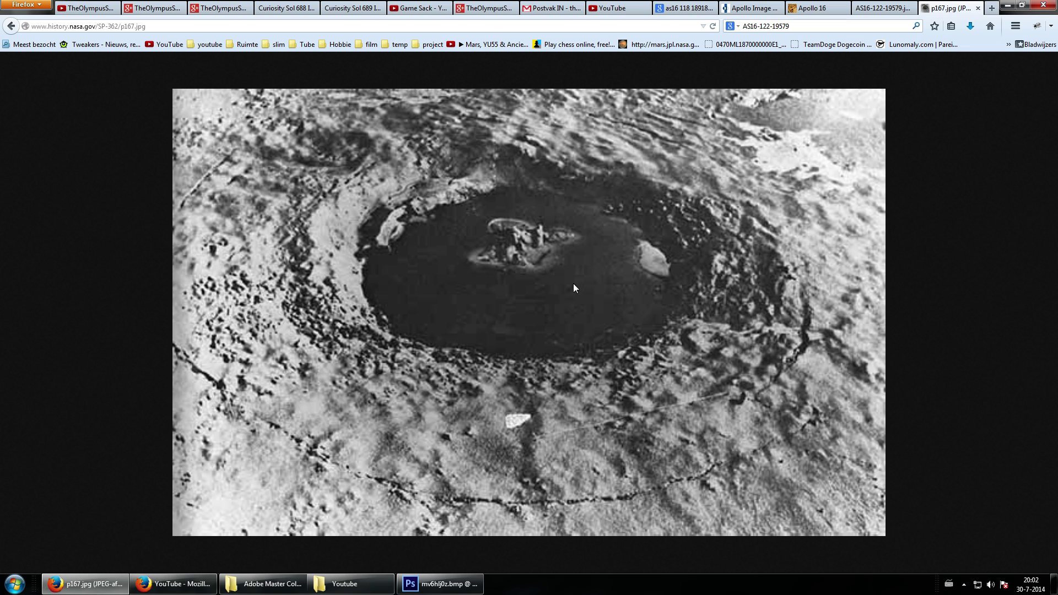
click(441, 584)
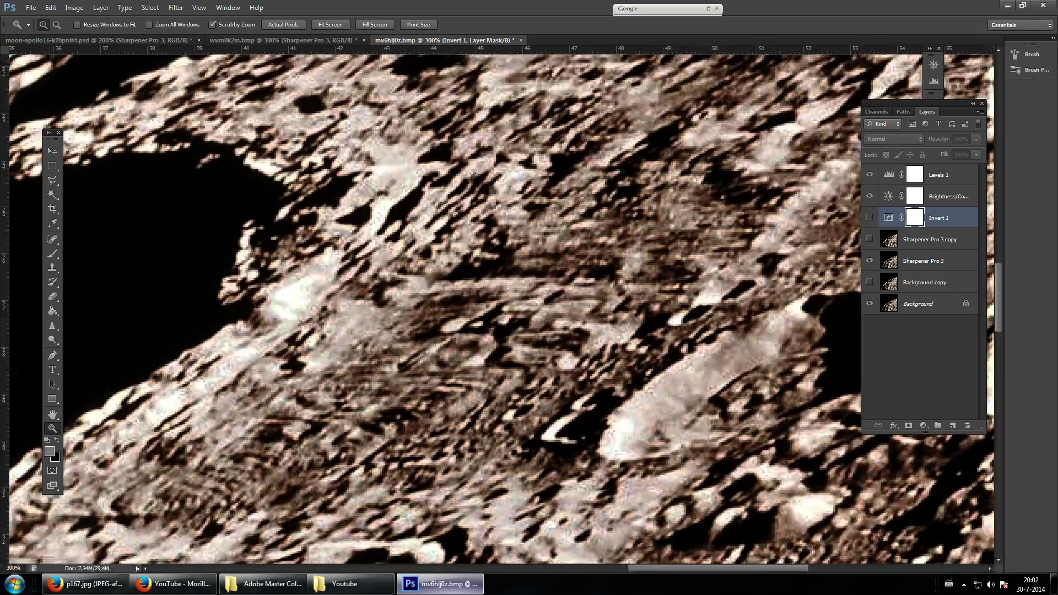
click(441, 583)
click(810, 8)
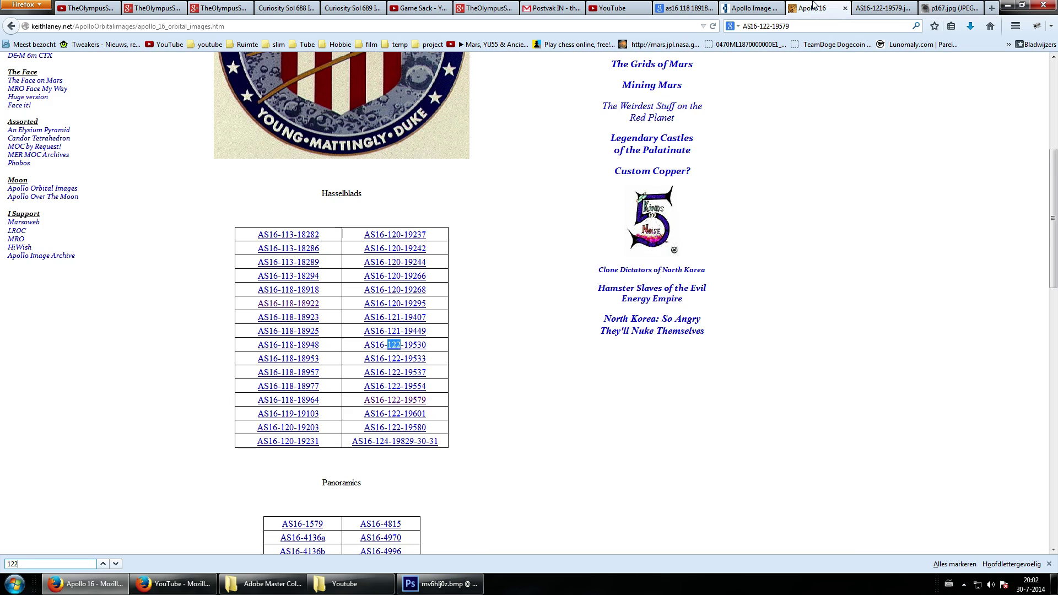
click(869, 5)
click(530, 346)
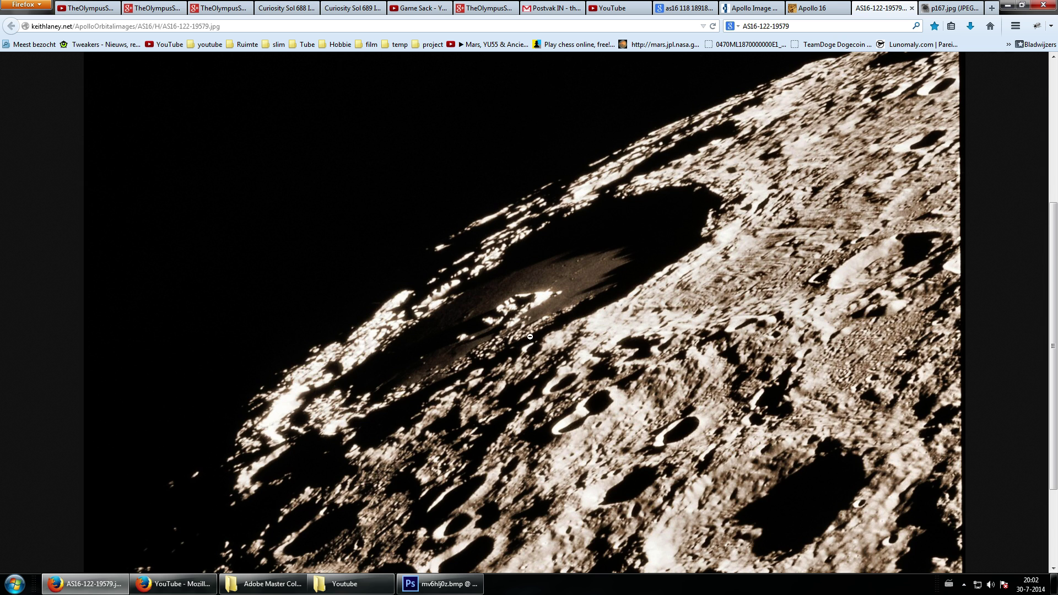
Step: Pan to the large shadowed crater and compare it with the p167.jpg crater image
ctrl+scroll(551, 342, up, 4)
scroll(744, 415, down, 3)
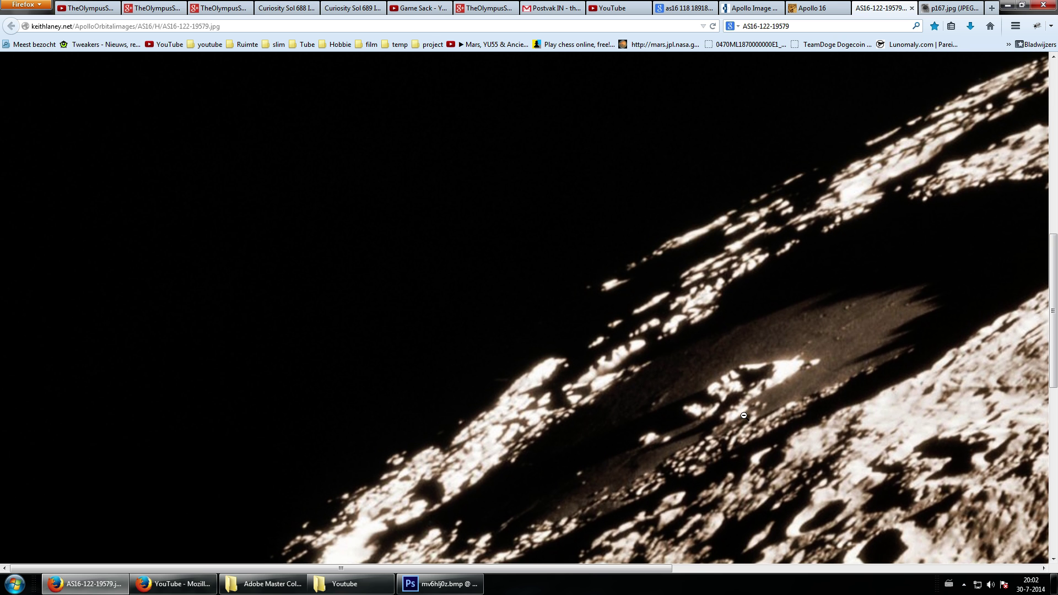
drag(593, 567, 796, 548)
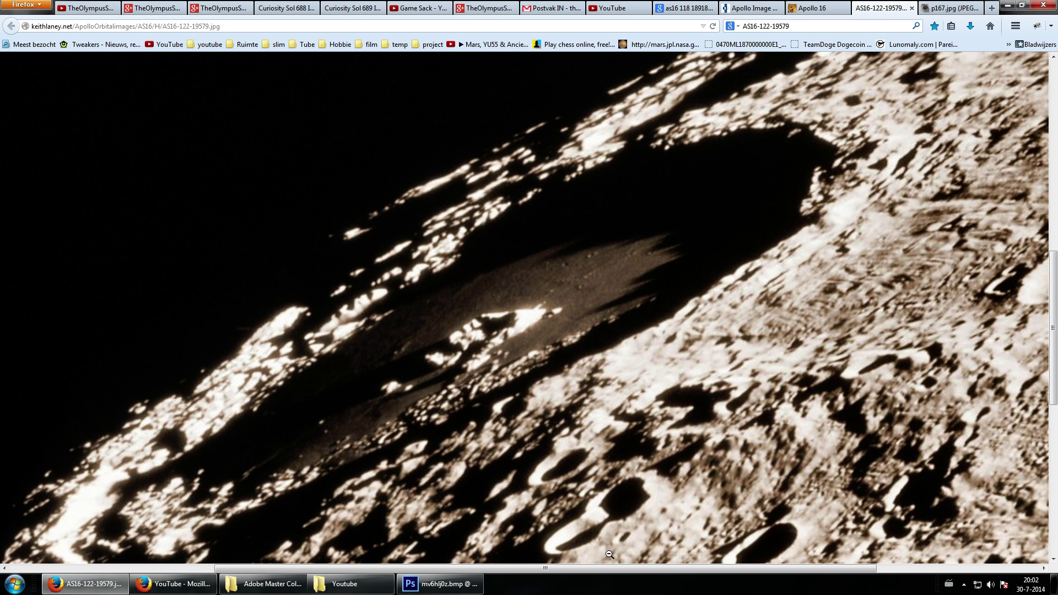
drag(613, 571, 694, 551)
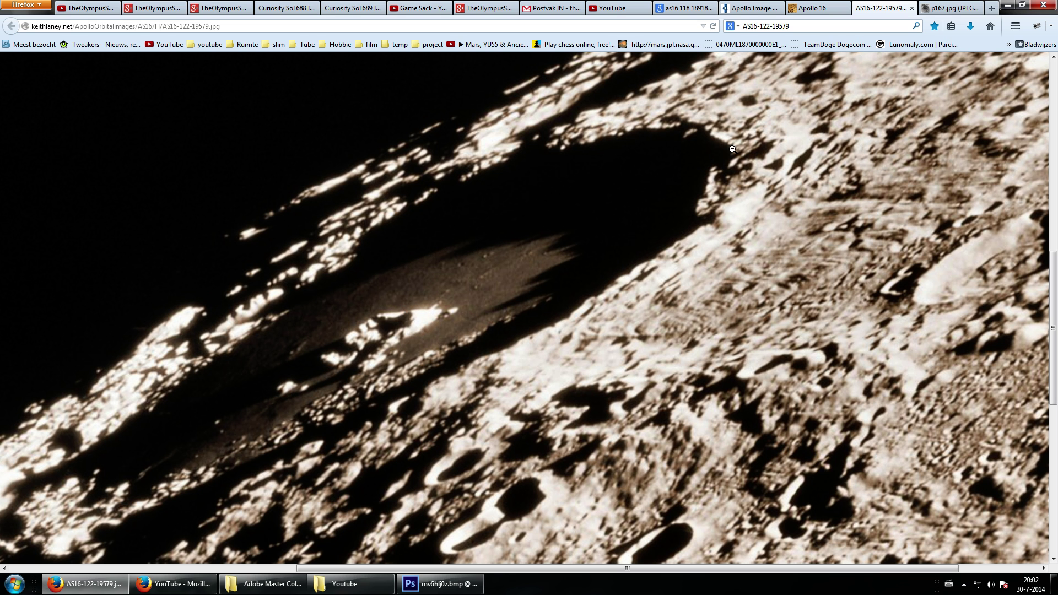
click(926, 7)
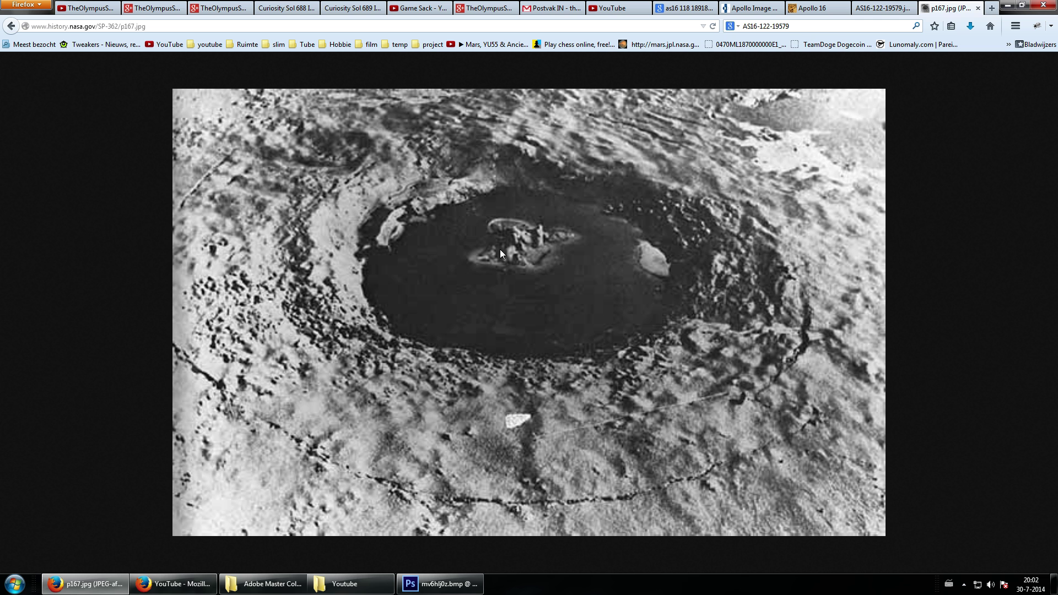
click(866, 10)
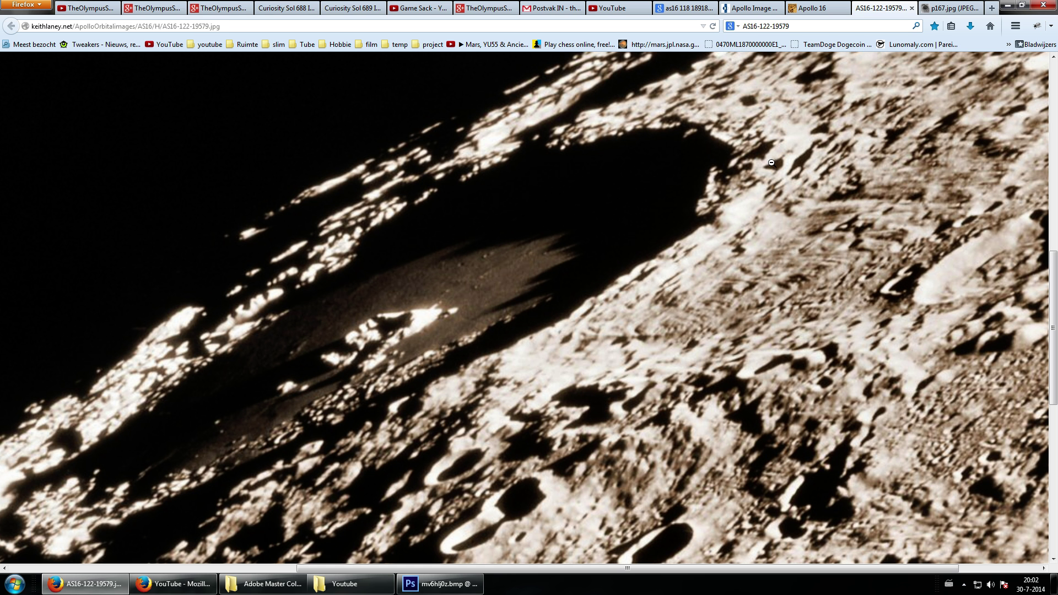
Step: Bring mv6hlj0z.bmp forward in Photoshop and zoom to 200% on the shadowed crater
click(444, 585)
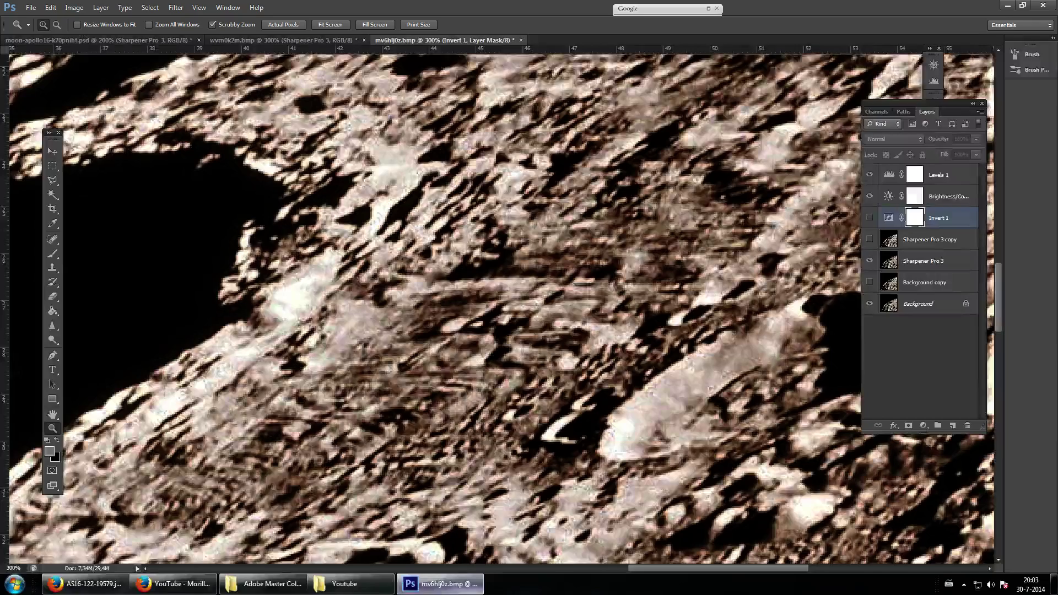
alt+click(508, 533)
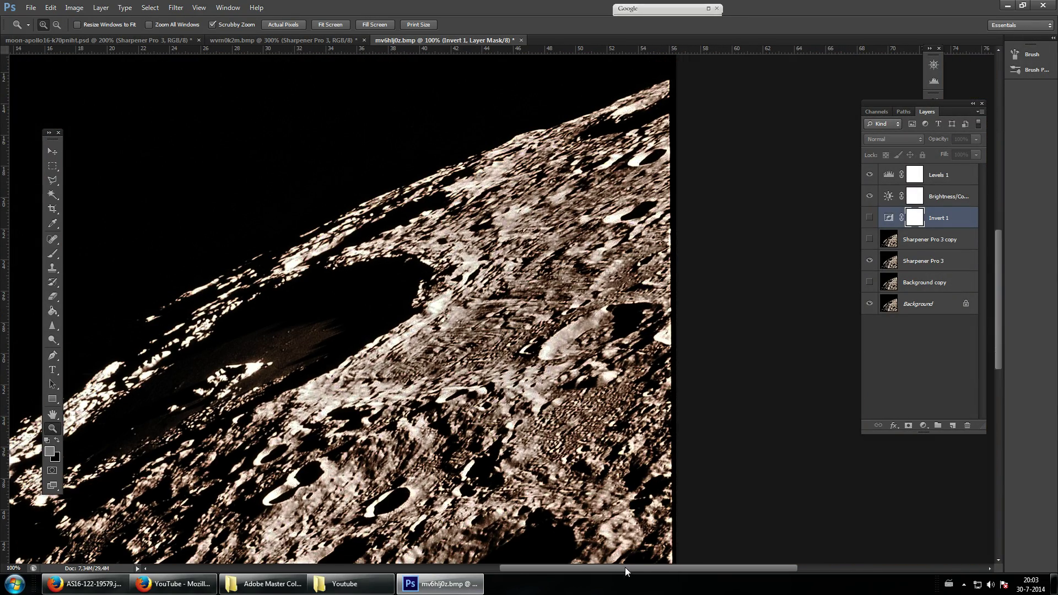
drag(628, 567, 565, 568)
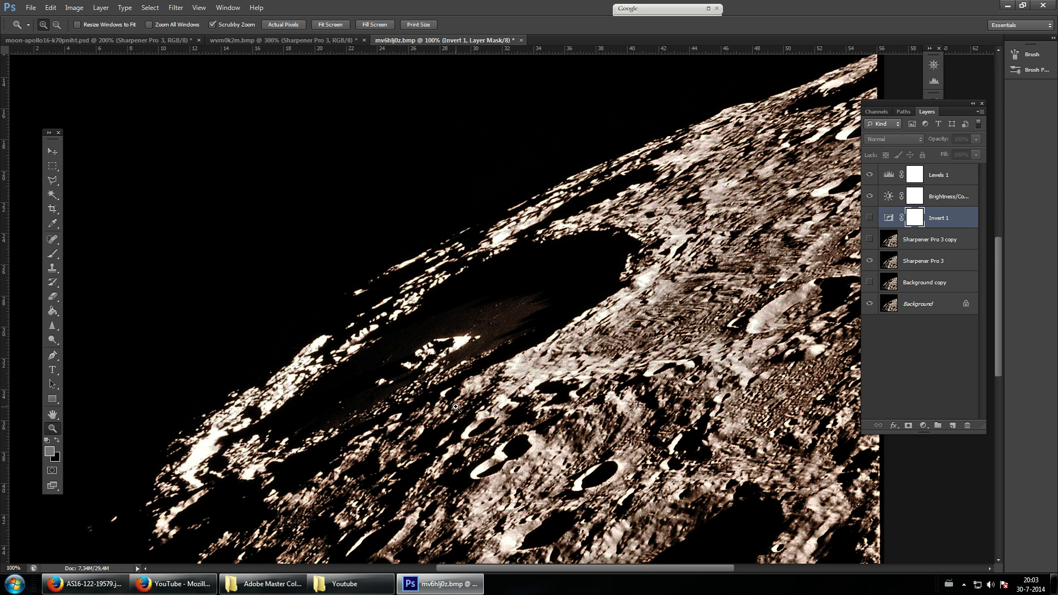
click(410, 375)
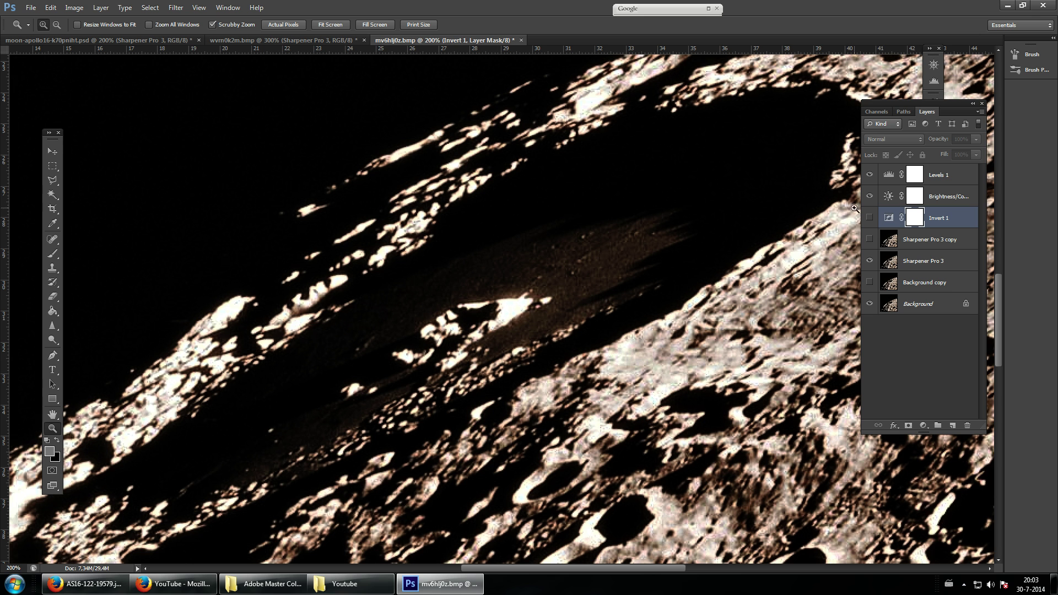
Step: Duplicate the Sharpener Pro 3 layer
click(913, 265)
right_click(913, 265)
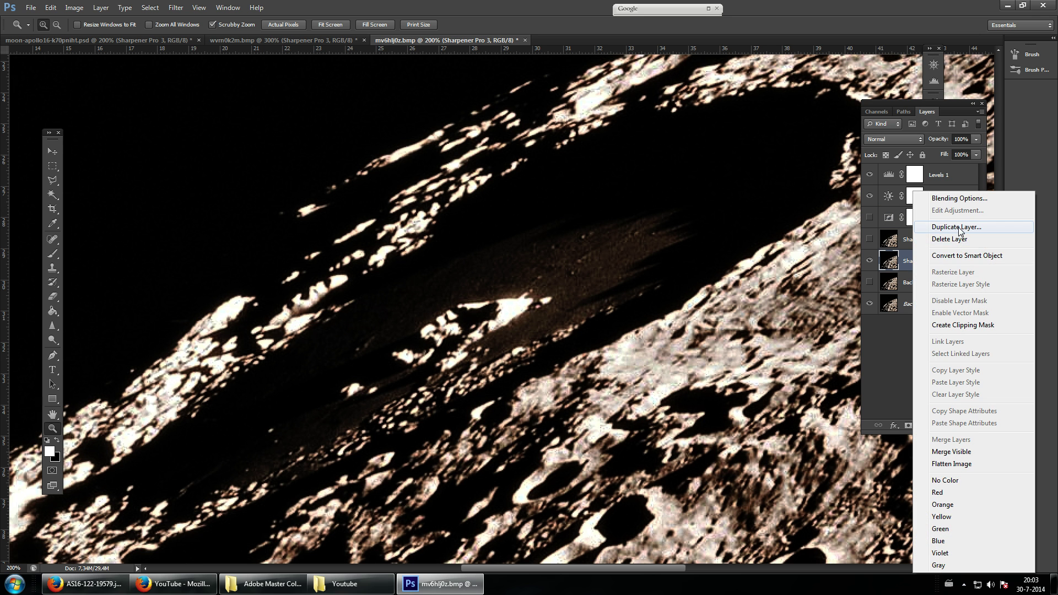
click(937, 229)
click(624, 180)
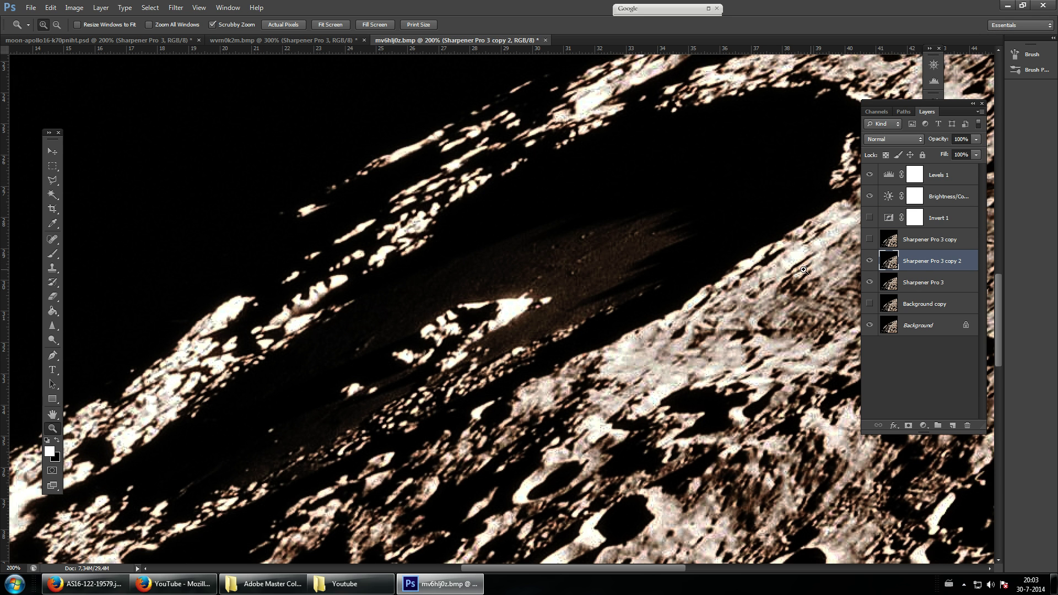
Step: Set a smaller red brush and test a stroke on the bright feature, then undo it
click(58, 254)
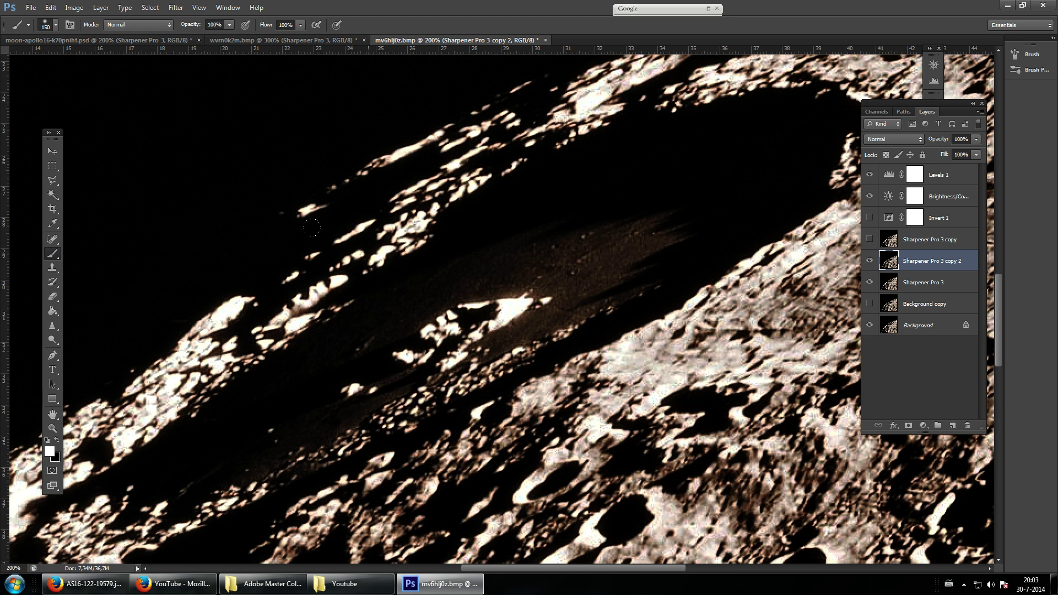
key(bracketleft)
key(bracketleft)
key(bracketleft)
key(bracketleft)
key(bracketleft)
key(bracketleft)
key(bracketleft)
key(bracketleft)
key(bracketleft)
key(bracketleft)
click(49, 452)
click(156, 147)
drag(175, 192, 179, 153)
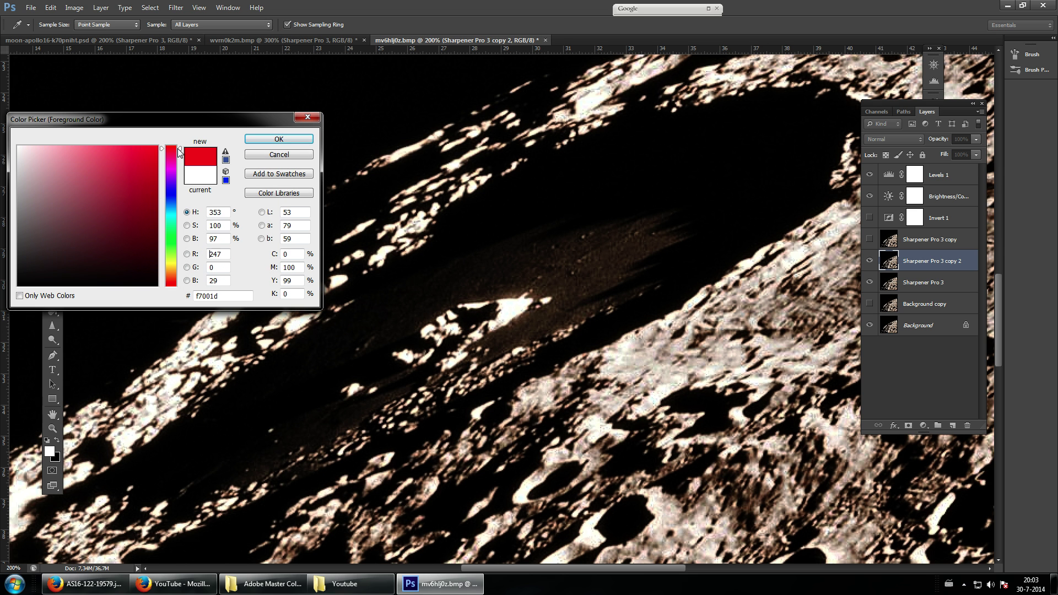
click(279, 139)
click(502, 299)
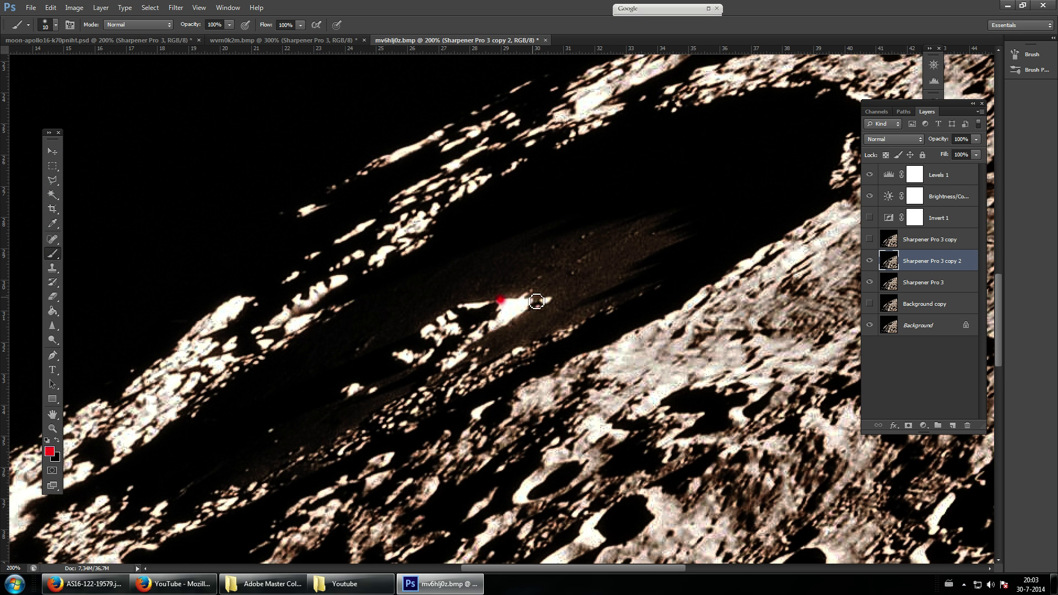
shift+click(528, 297)
key(ctrl+z)
Step: Set the brush size to 2 px
click(55, 24)
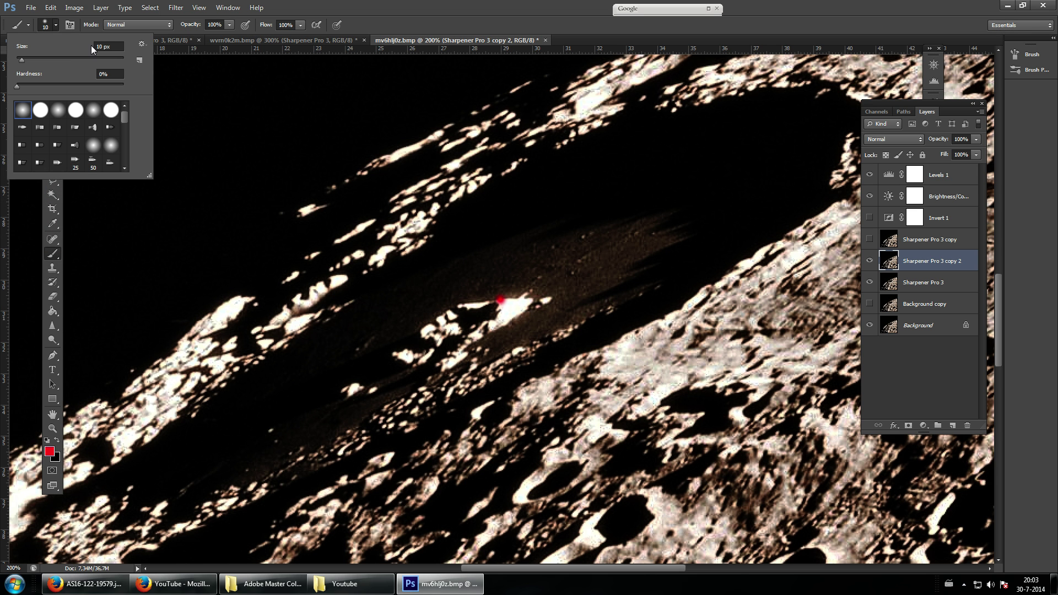
double_click(102, 47)
text(2)
key(Return)
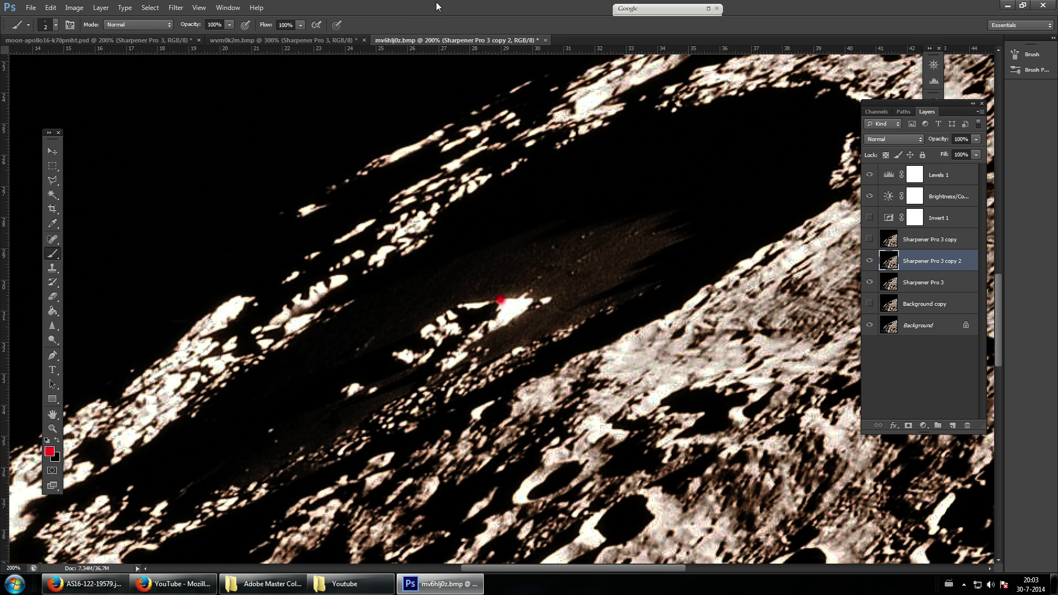
Step: Paint trial red outline strokes along the ridge, then undo them all
drag(499, 299, 511, 300)
key(ctrl+z)
shift+click(536, 301)
shift+click(497, 324)
drag(497, 300, 469, 310)
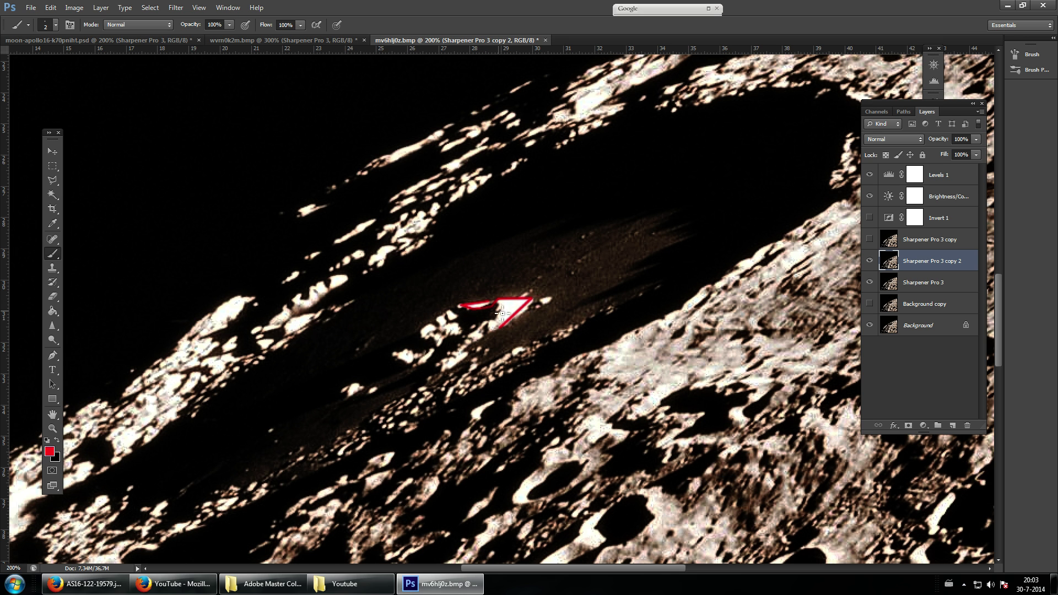
key(ctrl+alt+z)
key(ctrl+alt+z)
key(ctrl+alt+z)
key(ctrl+alt+z)
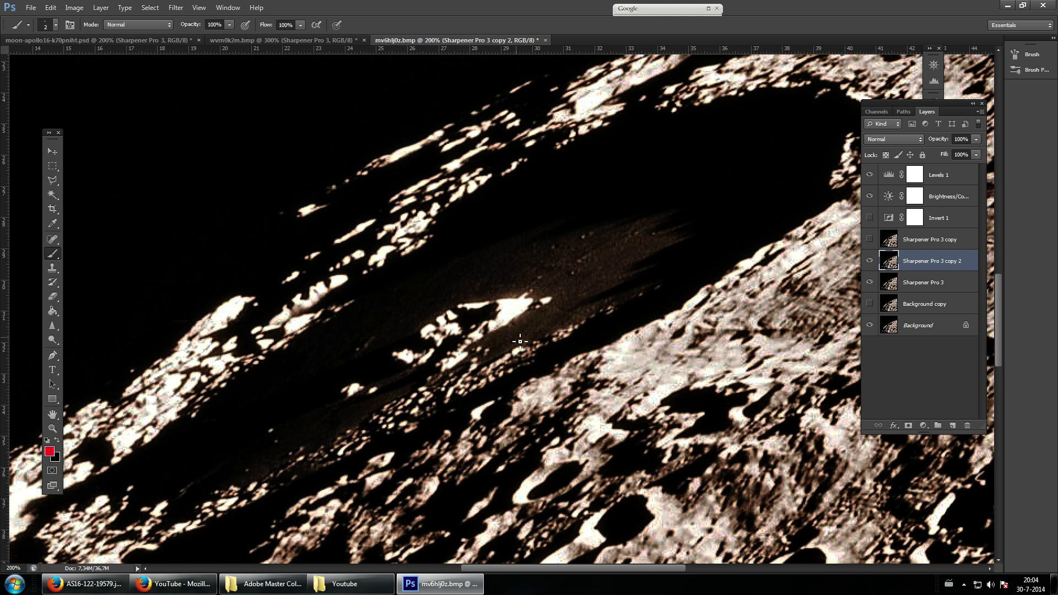
scroll(523, 346, down, 2)
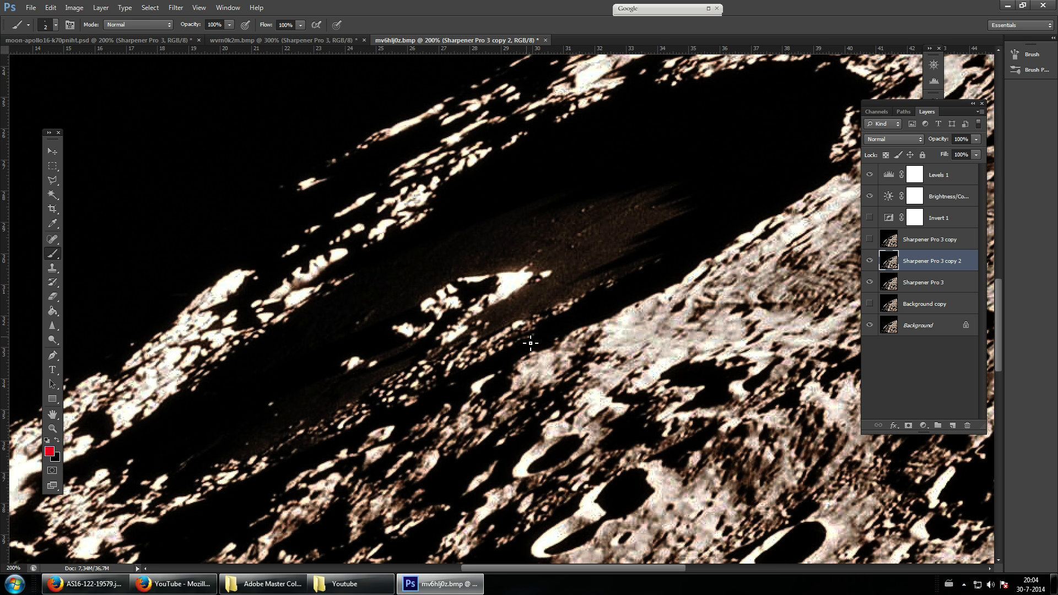
mouse_move(467, 272)
mouse_down()
mouse_move(507, 264)
mouse_move(548, 293)
mouse_move(492, 308)
mouse_move(472, 295)
mouse_move(493, 251)
mouse_up()
key(ctrl+z)
scroll(525, 251, down, 2)
drag(613, 570, 725, 563)
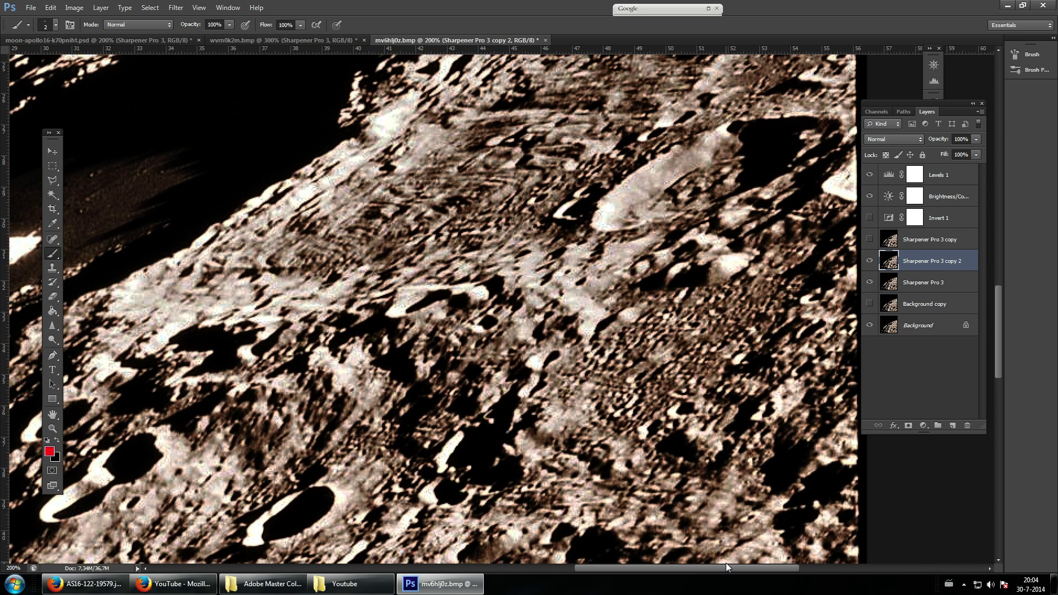
click(869, 261)
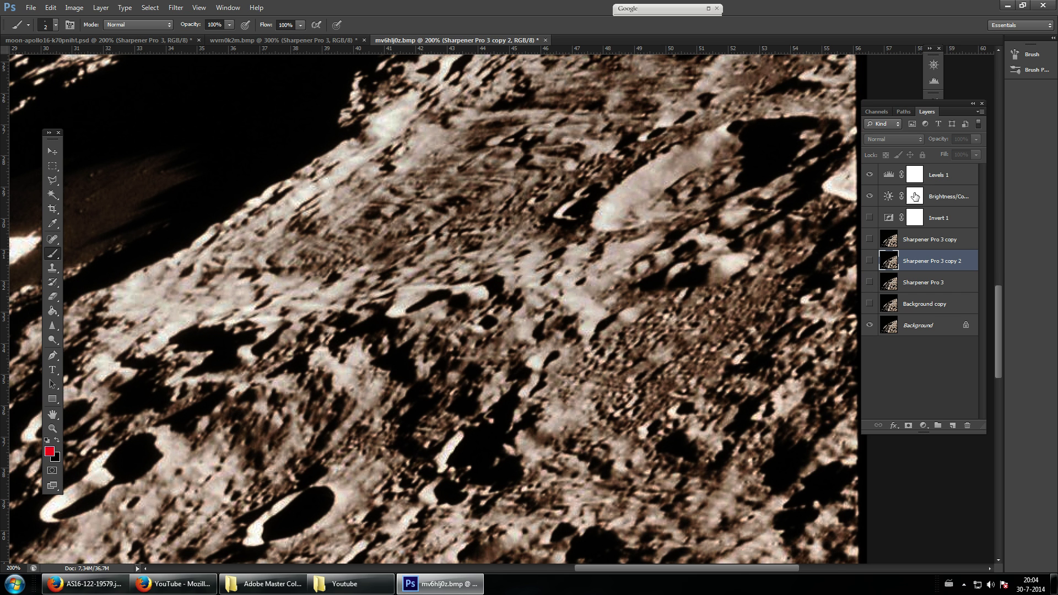
scroll(525, 342, down, 2)
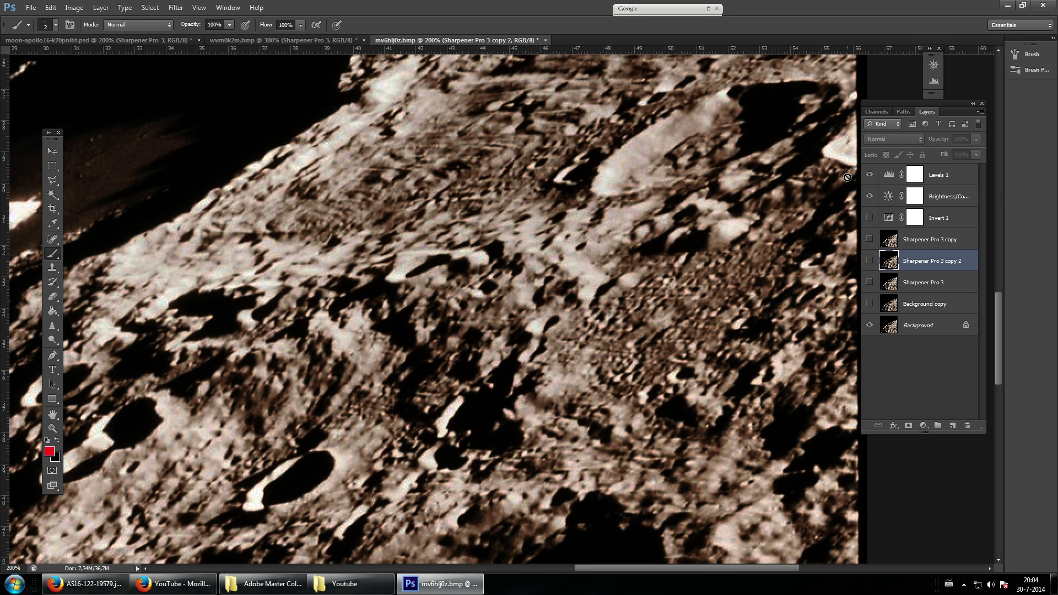
click(870, 239)
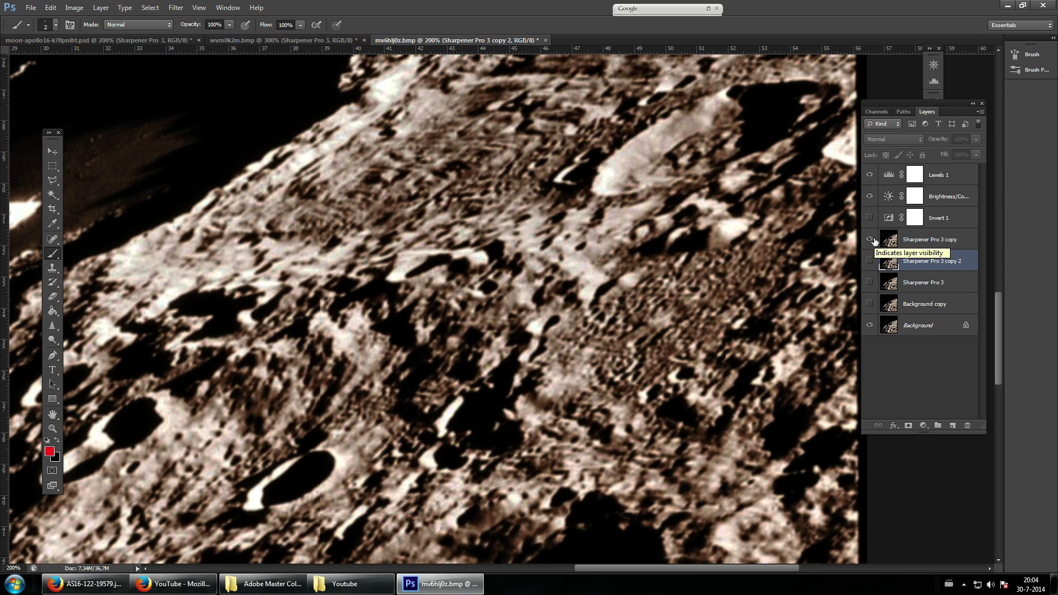
click(871, 239)
click(869, 261)
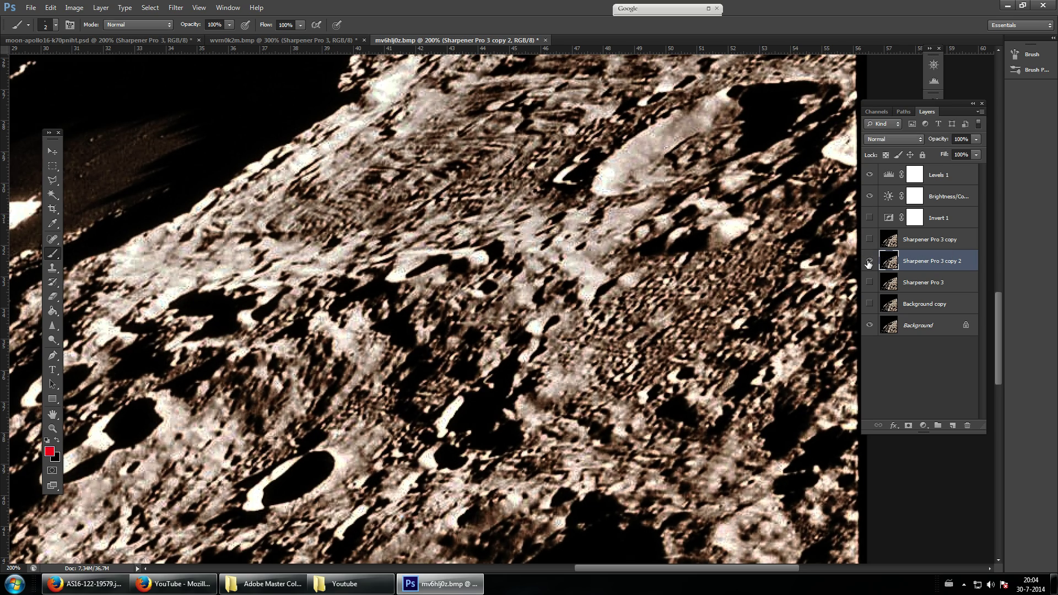
click(869, 261)
click(869, 261)
scroll(461, 298, up, 5)
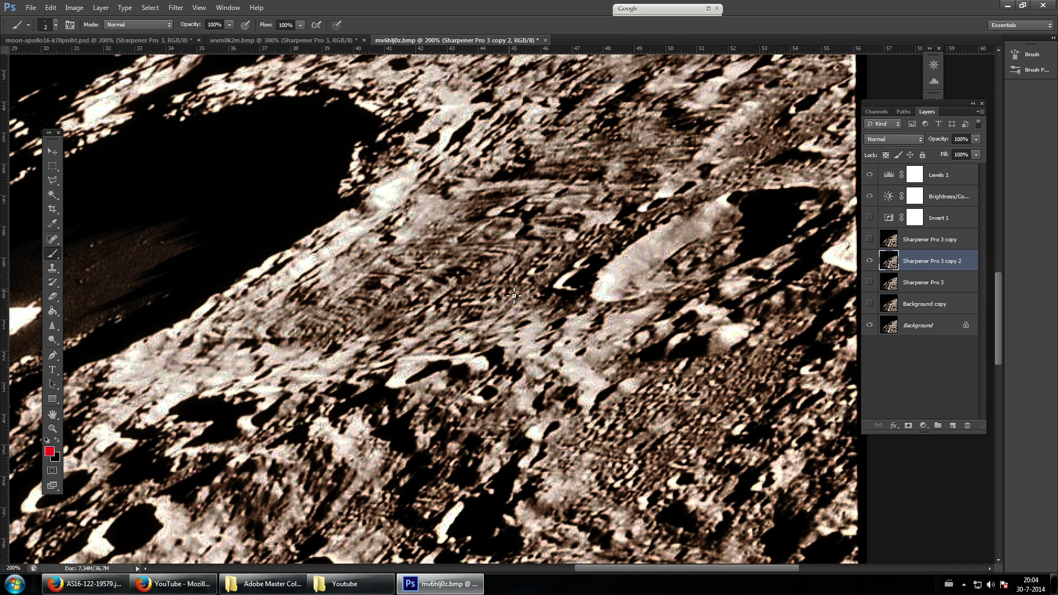
click(869, 261)
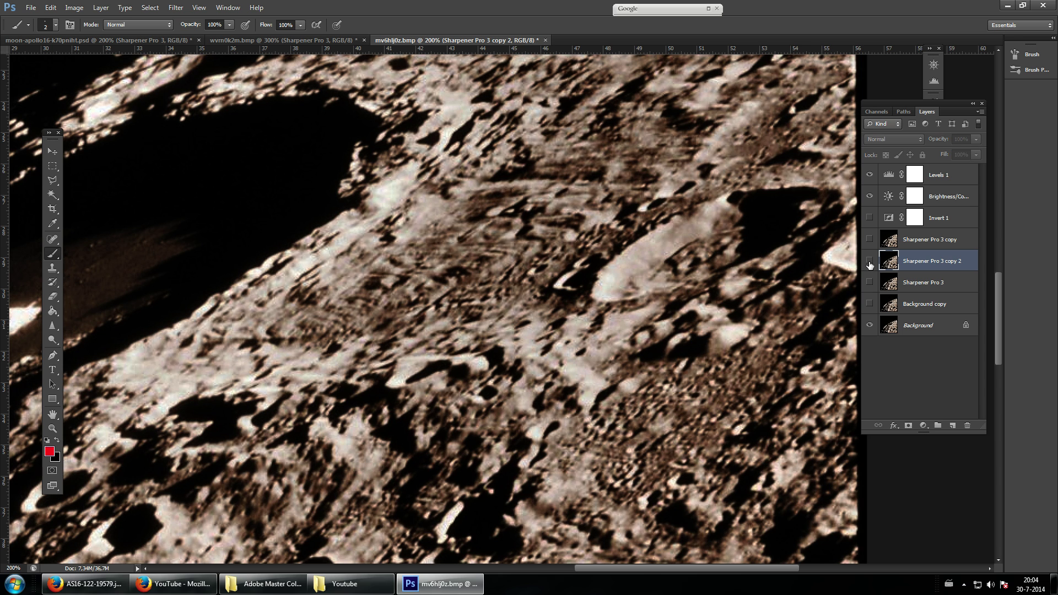
click(870, 261)
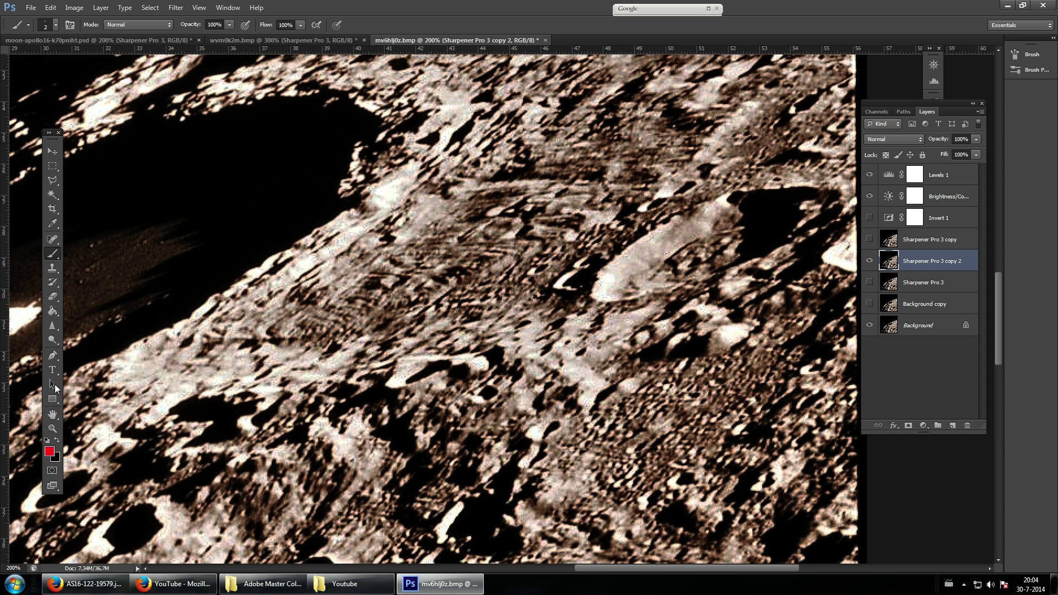
click(52, 428)
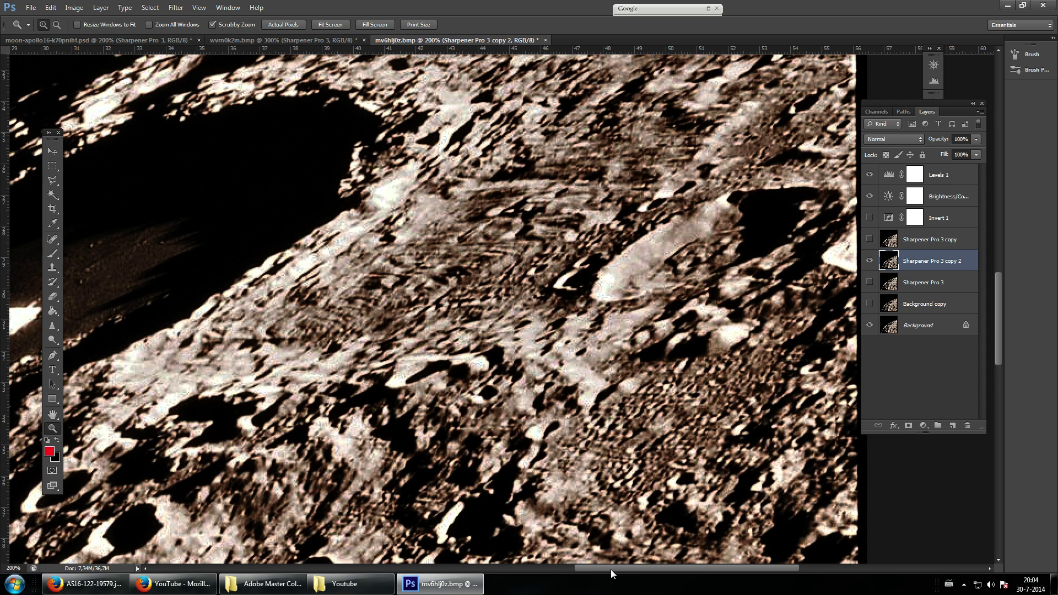
drag(611, 568, 547, 569)
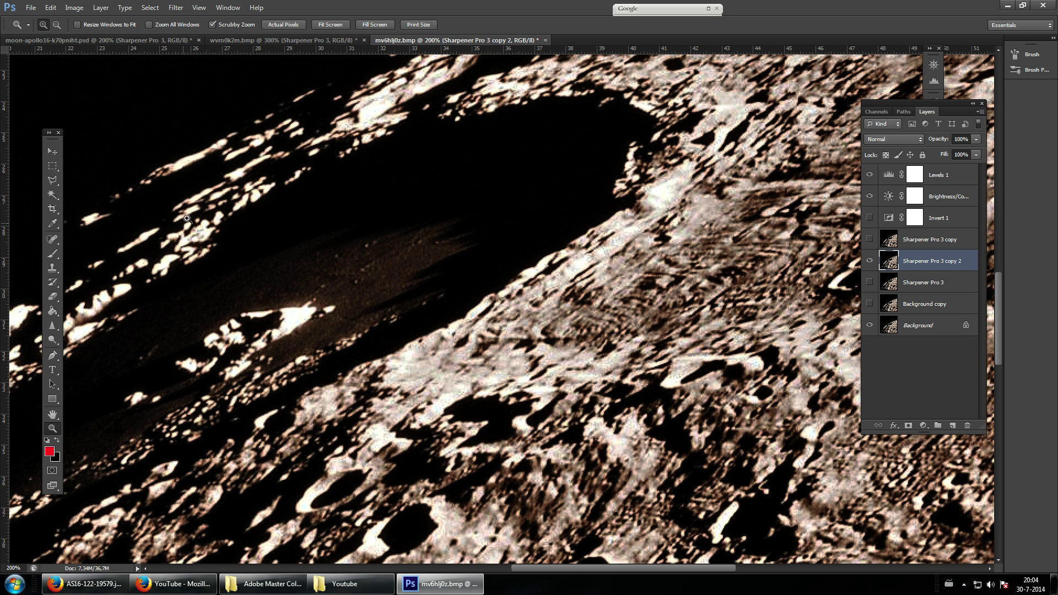
drag(603, 570, 644, 574)
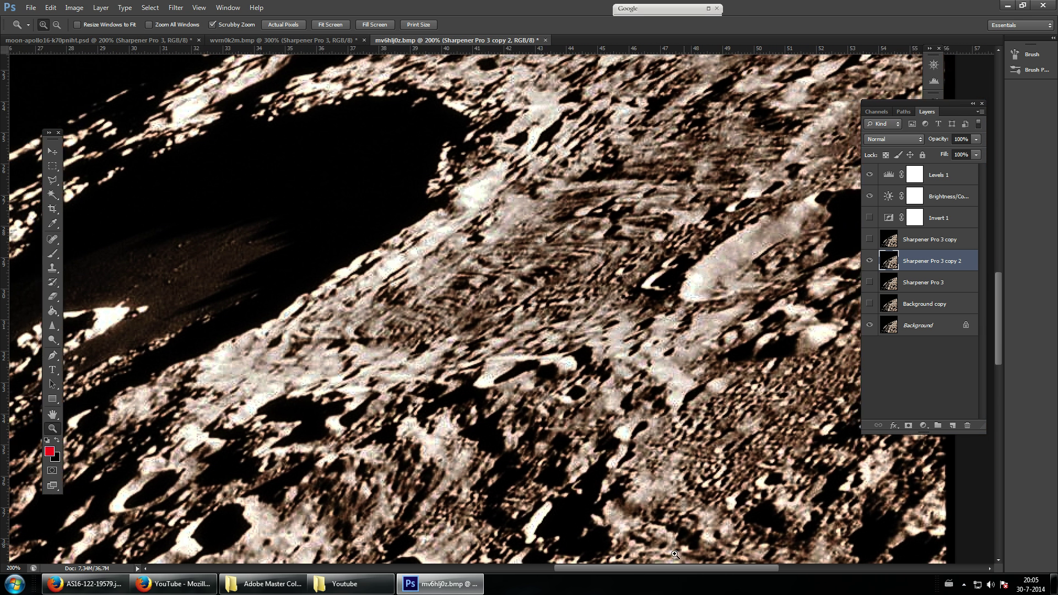
click(718, 498)
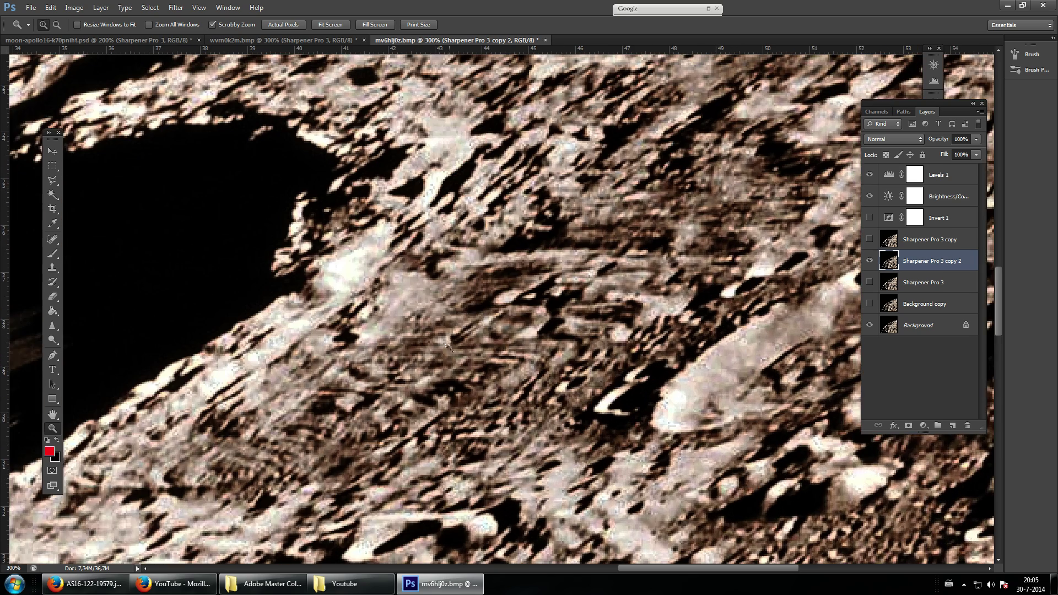
Step: Duplicate Sharpener Pro 3 copy 2 and name the new layer 'brush'
right_click(926, 264)
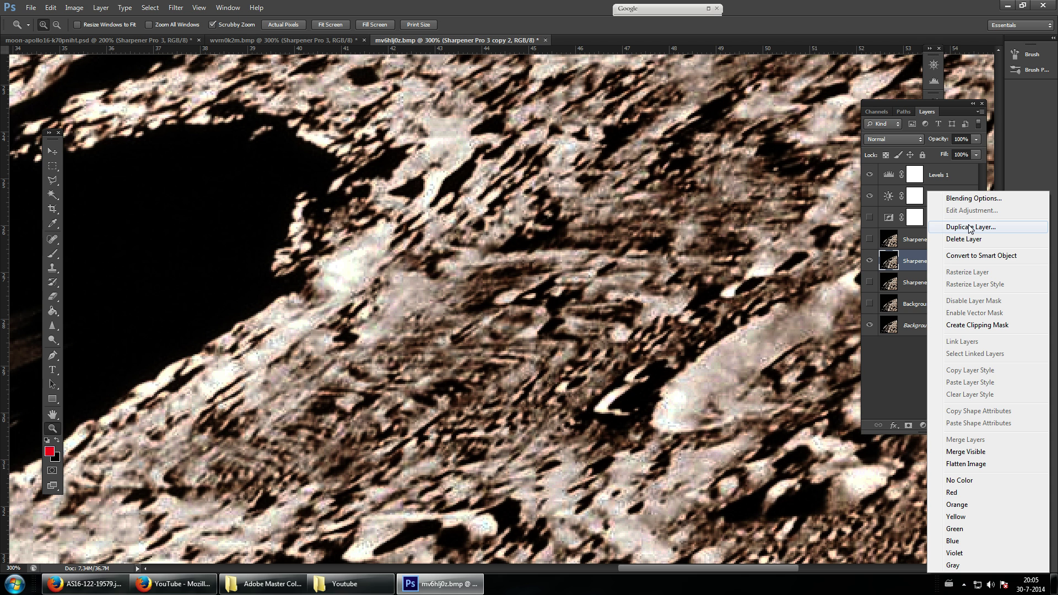
click(971, 227)
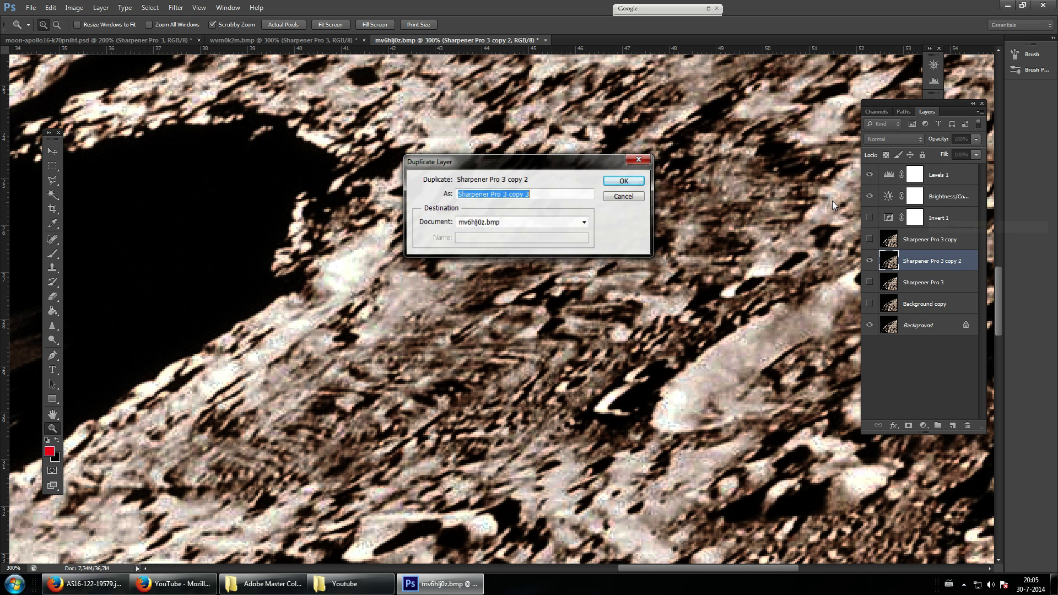
click(622, 180)
double_click(923, 261)
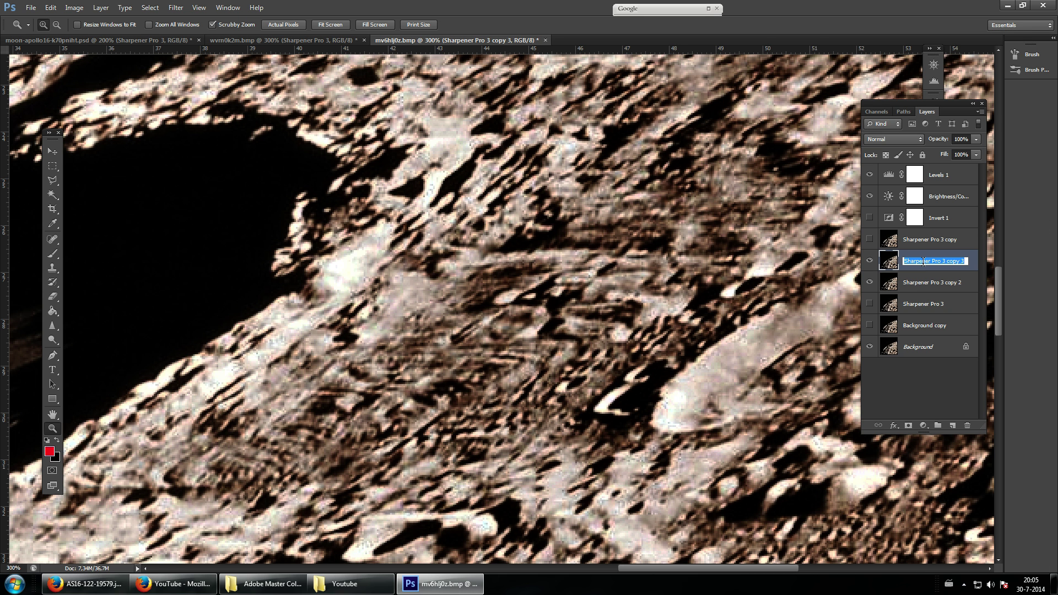
text(brush)
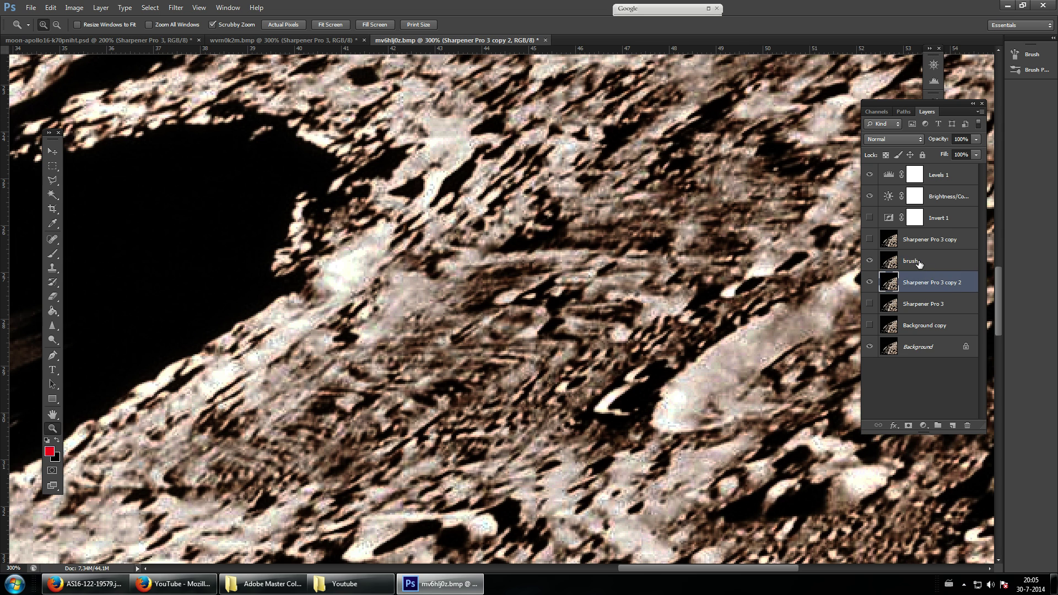
key(Return)
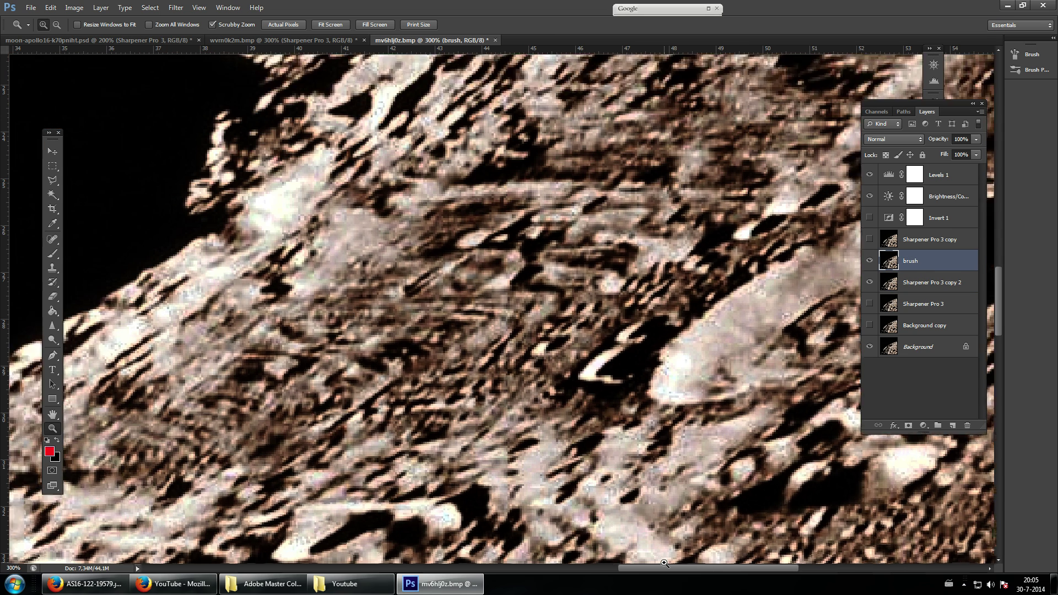
Step: Zoom out, pan, and zoom back in on the streaked terrain
click(665, 563)
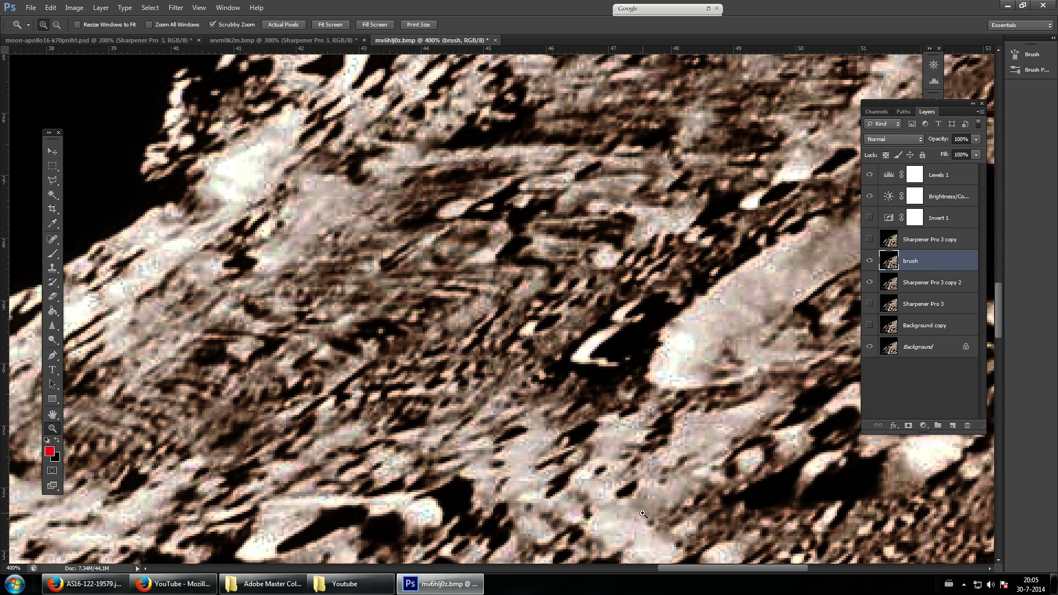
alt+click(644, 516)
alt+click(644, 516)
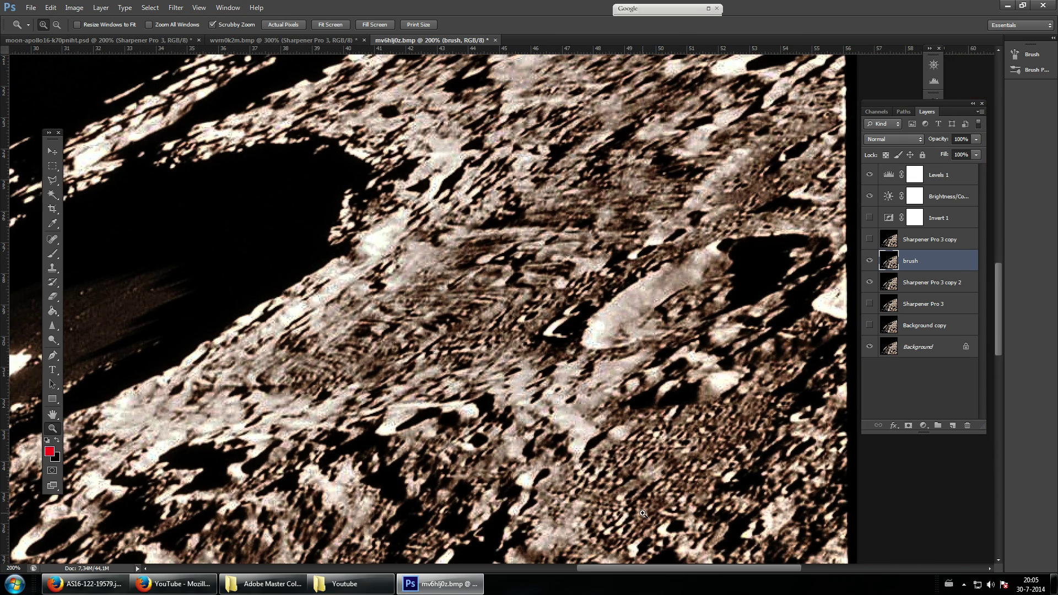
drag(665, 564, 635, 564)
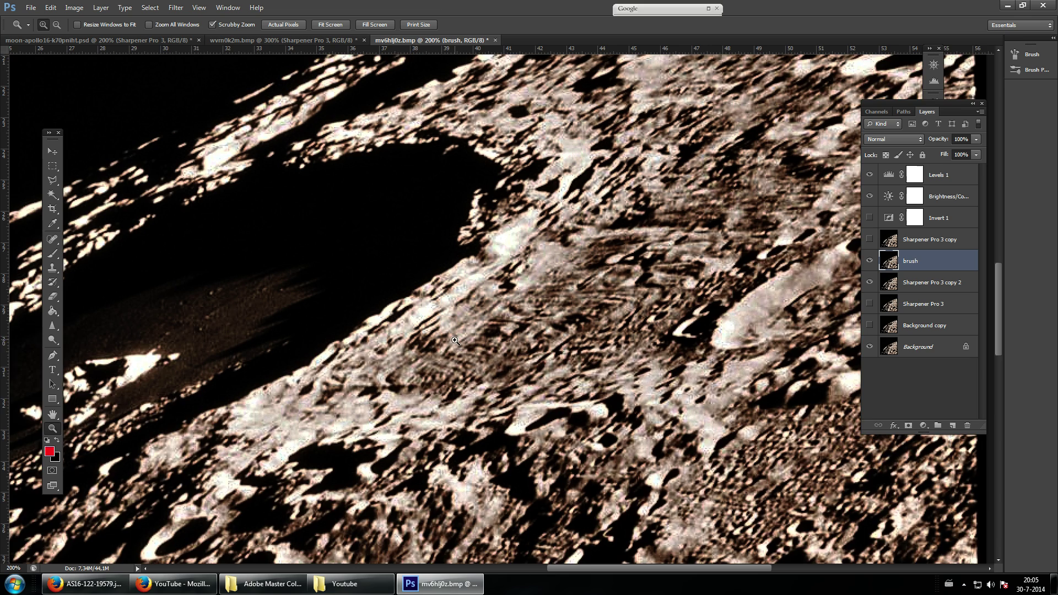
scroll(526, 326, up, 2)
click(538, 396)
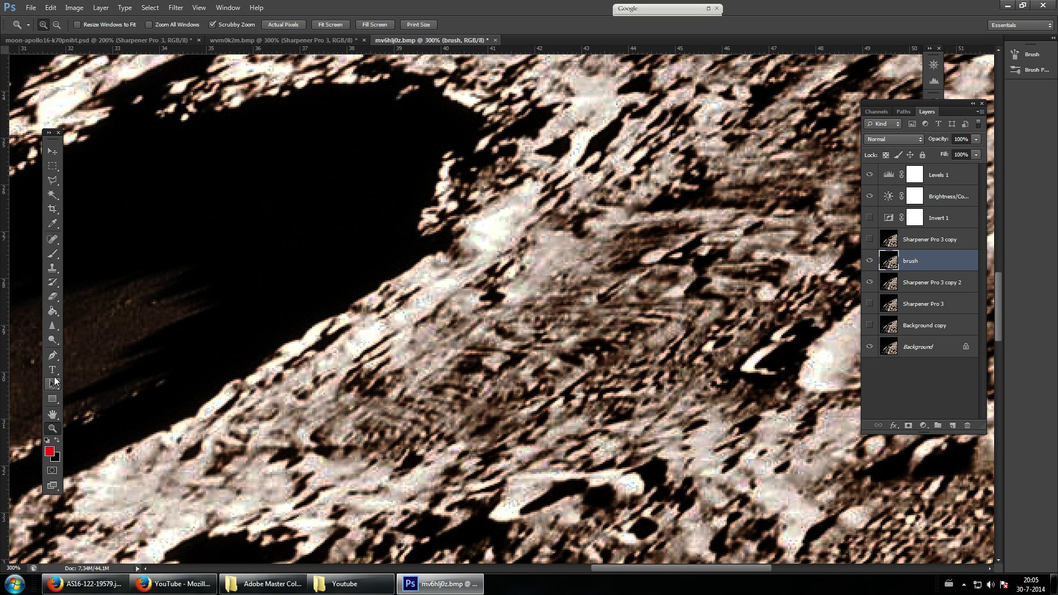
Step: Try four parallel red lines along the terrain ridges, then undo them
click(53, 255)
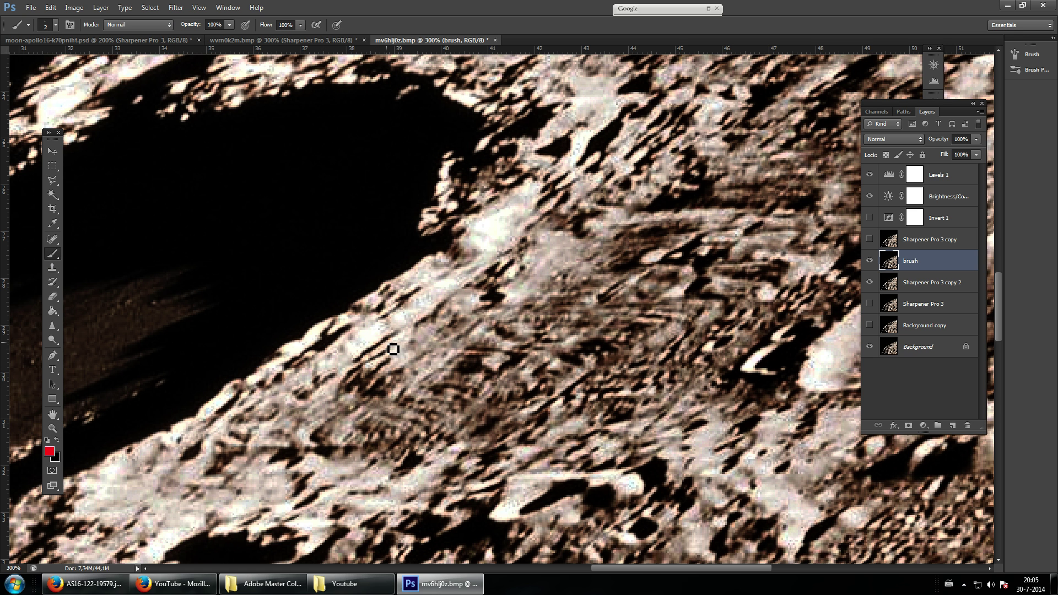
mouse_move(405, 300)
mouse_down()
mouse_move(666, 252)
mouse_move(617, 431)
mouse_move(528, 273)
mouse_up()
key(ctrl+z)
mouse_move(353, 359)
mouse_down()
mouse_move(488, 288)
mouse_move(673, 159)
mouse_move(683, 138)
mouse_up()
mouse_move(361, 374)
mouse_down()
mouse_move(337, 398)
mouse_move(742, 148)
mouse_up()
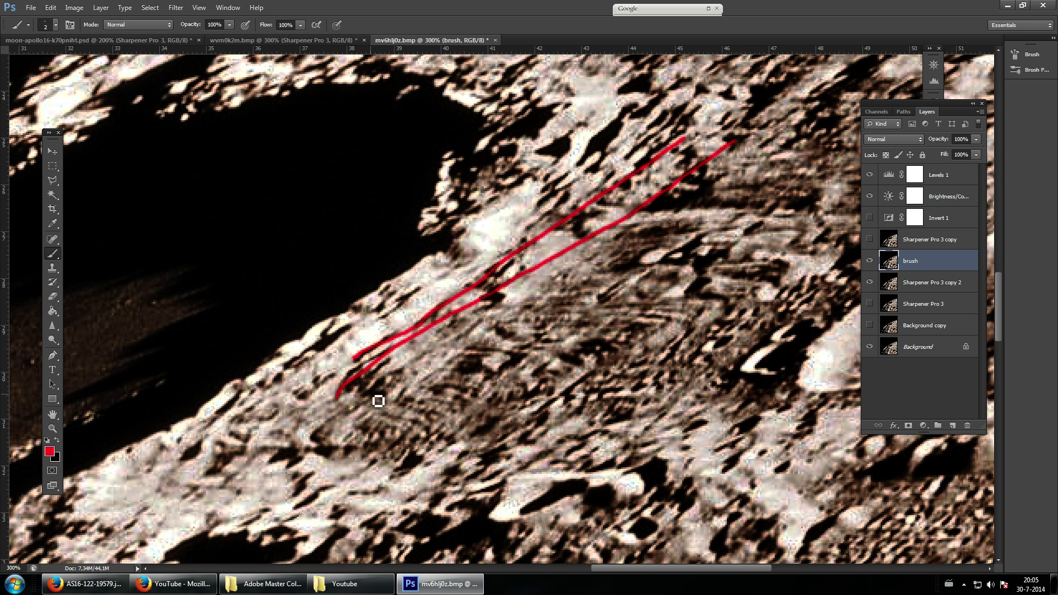
mouse_move(372, 394)
mouse_down()
mouse_move(644, 228)
mouse_move(664, 192)
mouse_up()
click(401, 400)
drag(416, 399, 674, 219)
key(ctrl+alt+z)
key(ctrl+alt+z)
key(ctrl+alt+z)
key(ctrl+alt+z)
Step: Pan over and try red strokes on a lower ridge, then undo them
scroll(744, 206, up, 3)
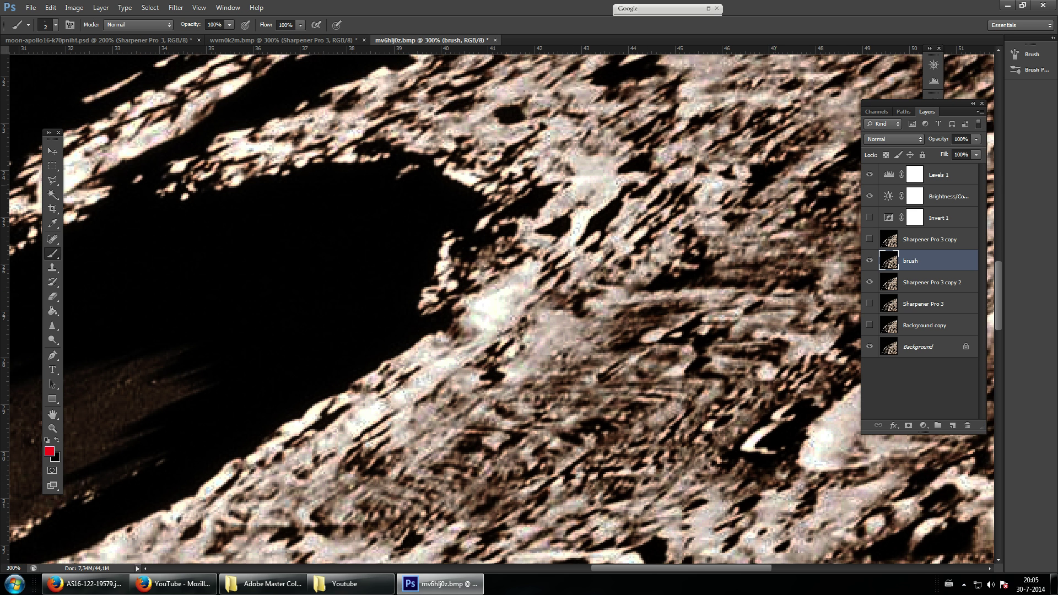
drag(722, 568, 762, 571)
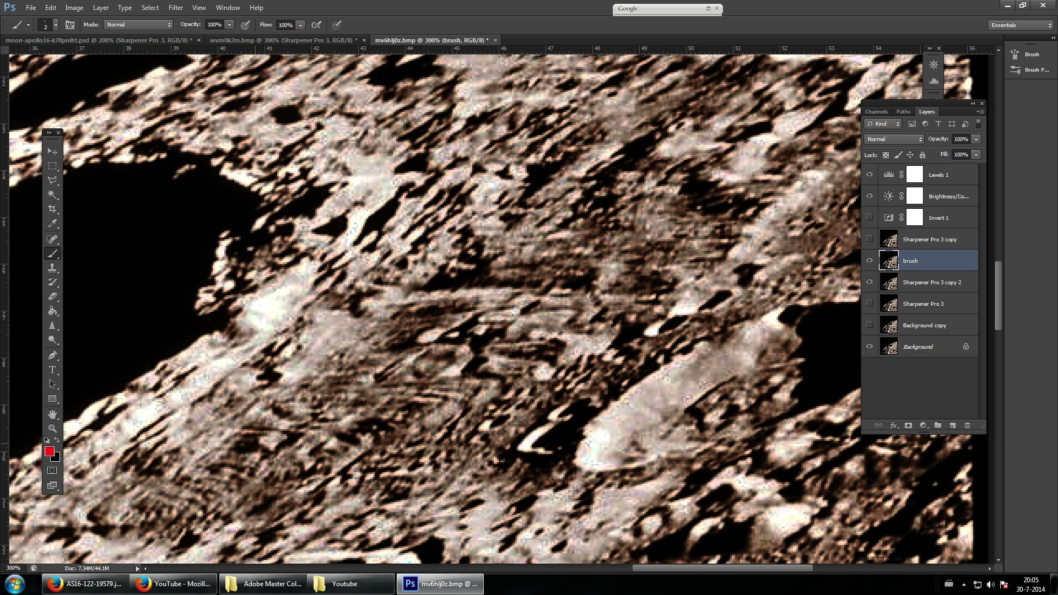
drag(322, 431, 222, 417)
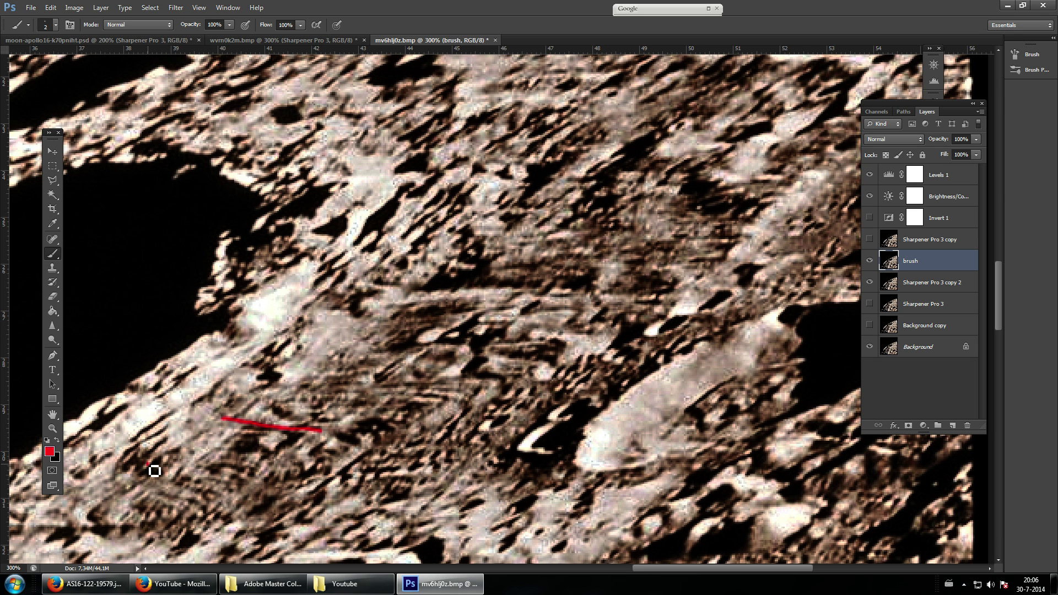
drag(147, 466, 270, 392)
key(ctrl+alt+z)
key(ctrl+alt+z)
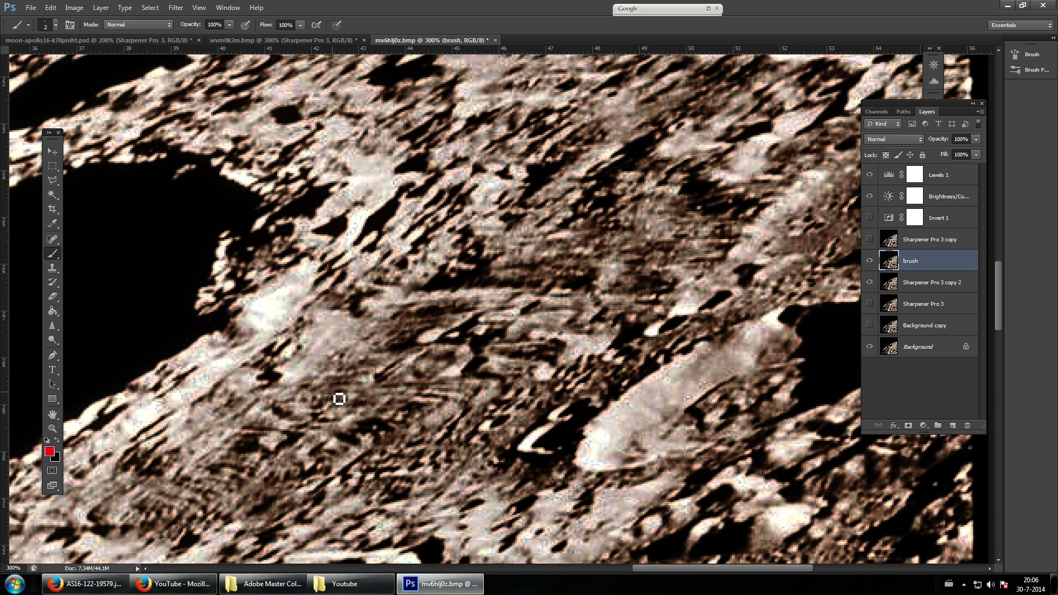
Step: Compare layers by toggling visibility of brush, Sharpener Pro 3 copy and copy 2
scroll(645, 363, up, 3)
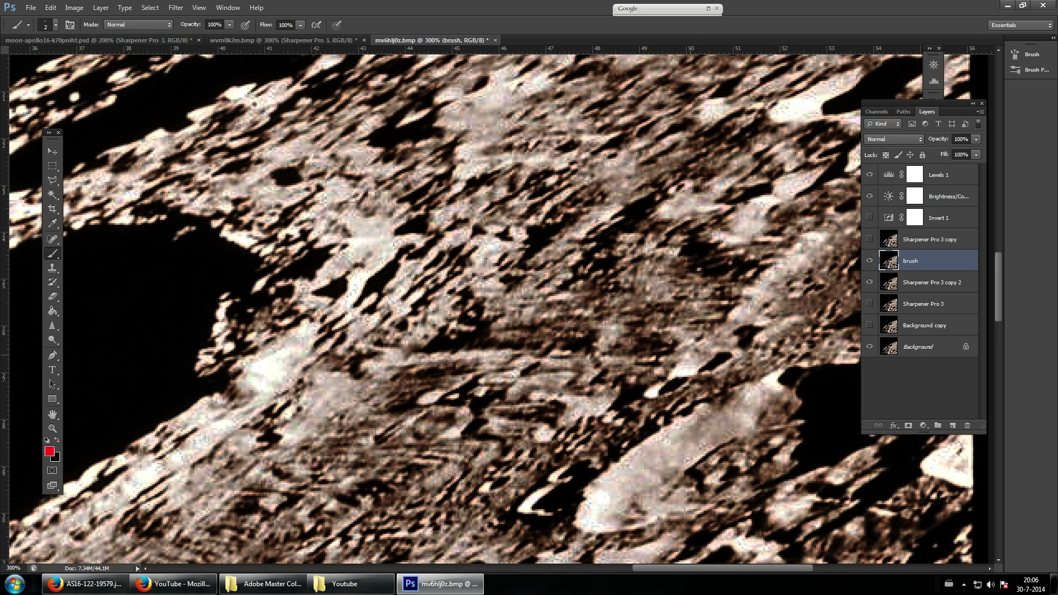
drag(738, 568, 768, 566)
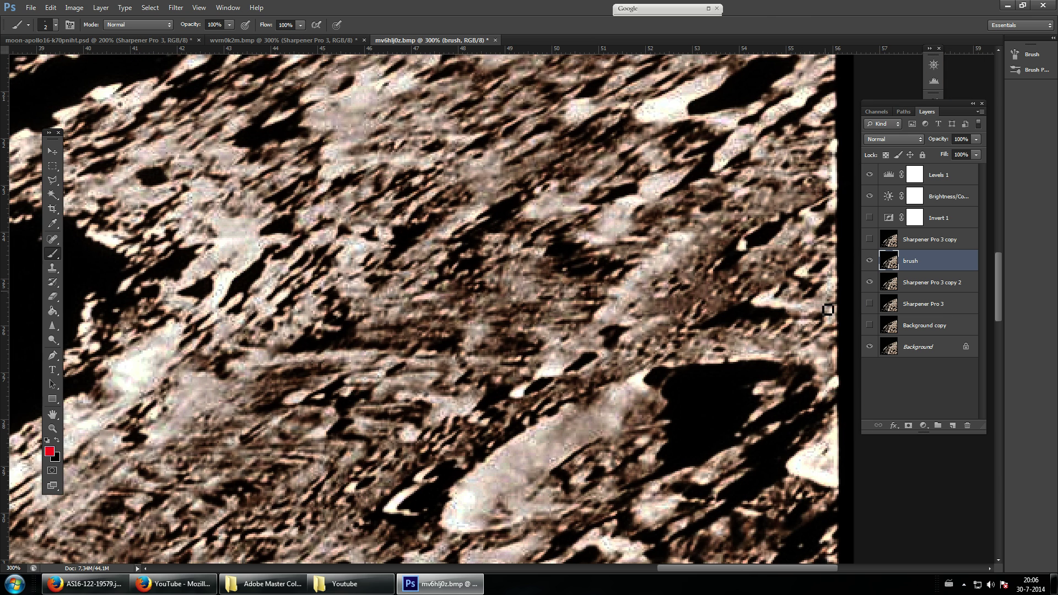
click(869, 240)
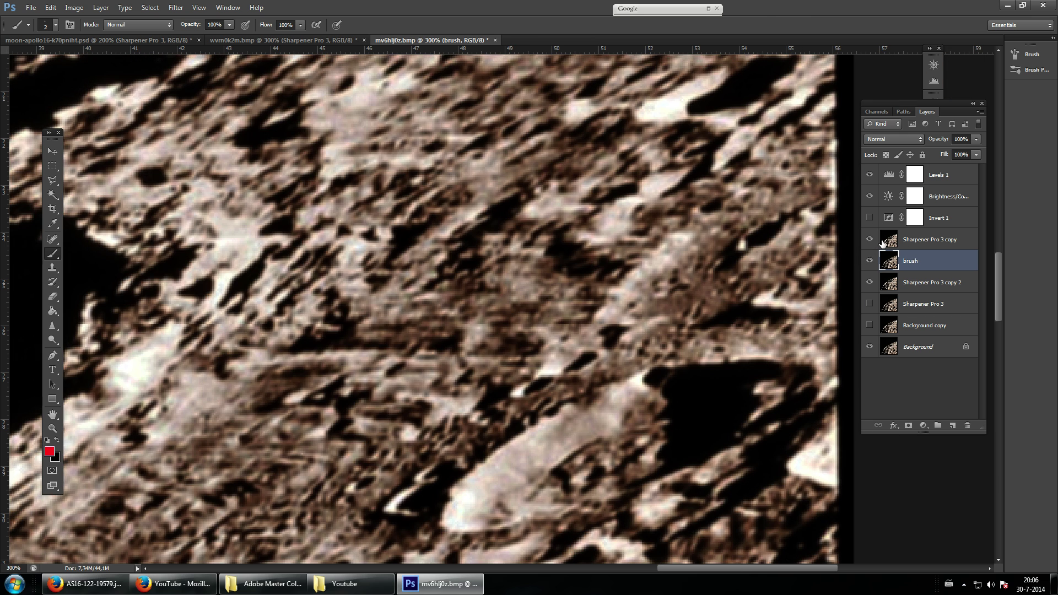
click(940, 242)
right_click(939, 240)
click(944, 235)
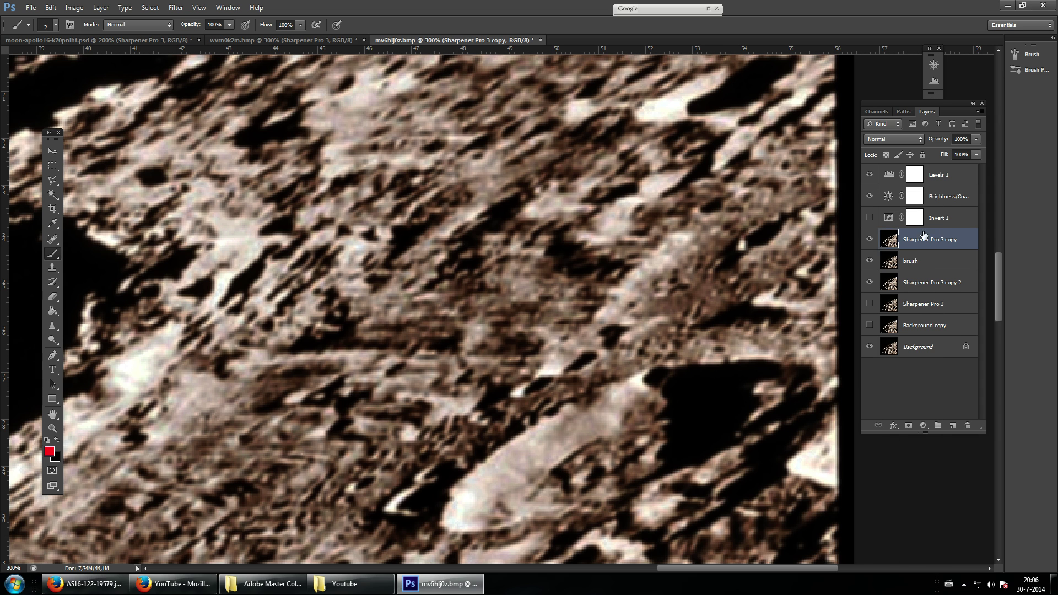
click(870, 261)
click(869, 282)
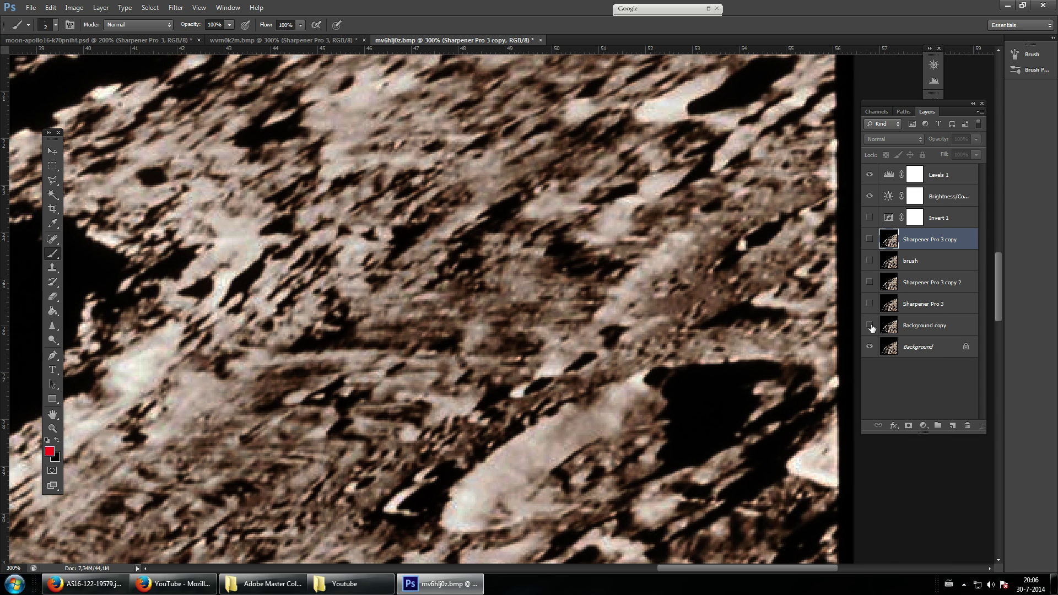
click(870, 240)
click(870, 240)
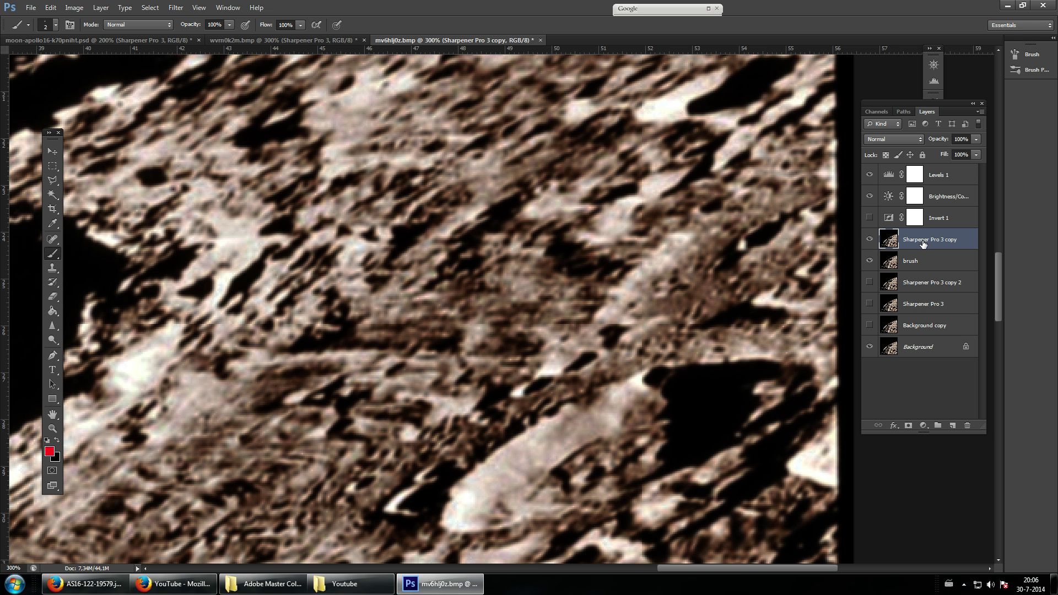
Step: Duplicate Sharpener Pro 3 copy and rename the new layer 'brush'
right_click(926, 243)
click(955, 229)
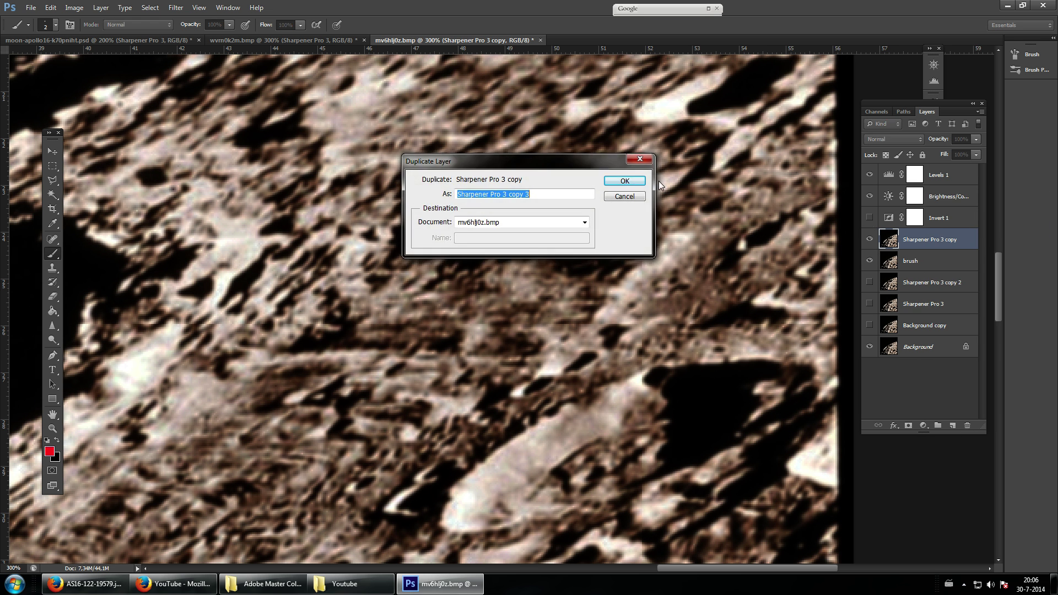
click(625, 182)
double_click(926, 241)
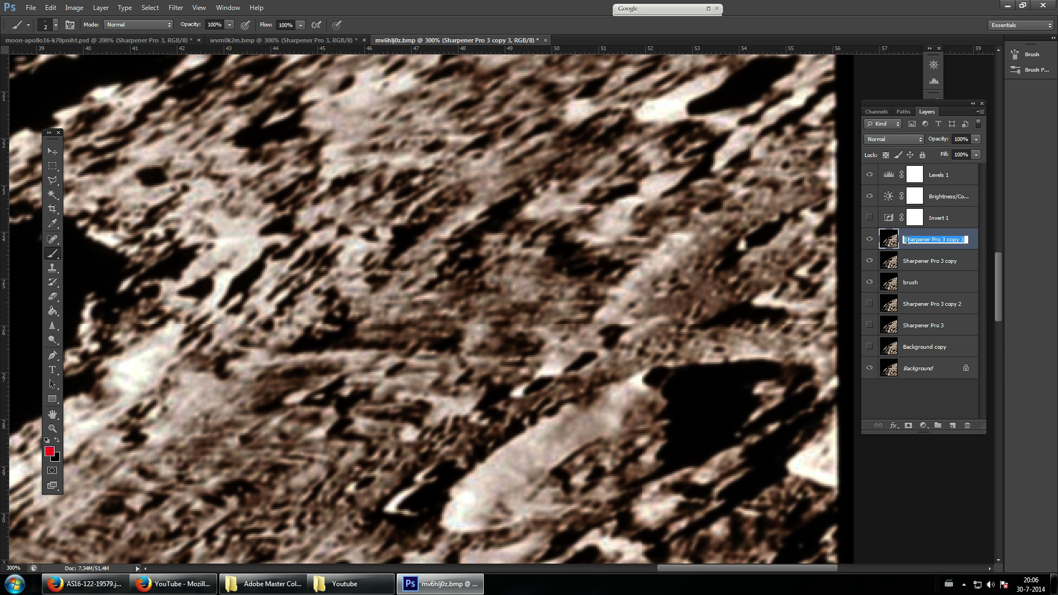
text(brush)
click(932, 255)
Step: On the new top brush layer, try red diagonal ridge strokes, then undo them
click(921, 240)
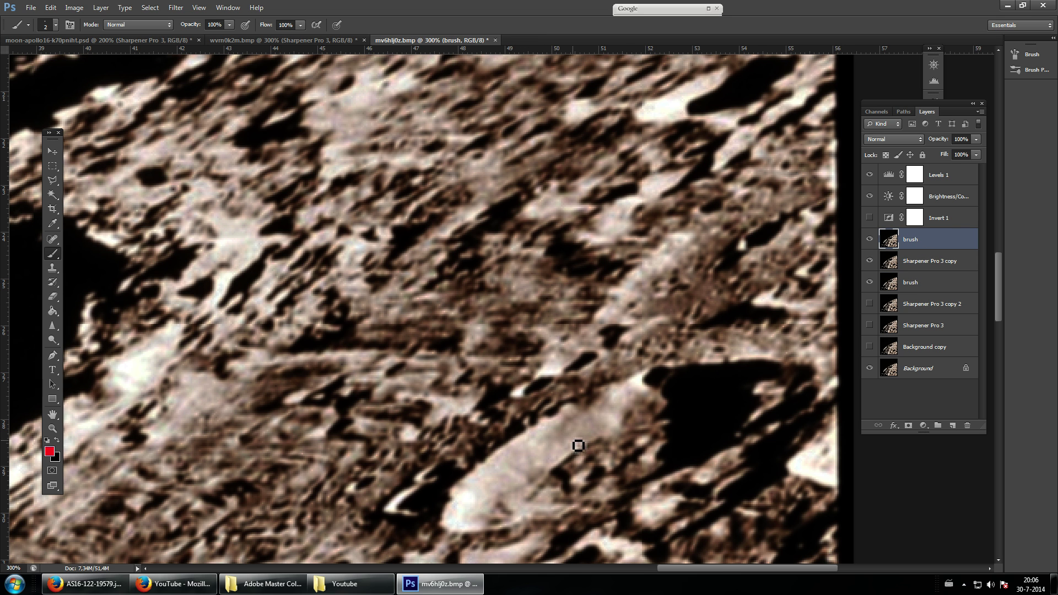
drag(719, 566, 707, 567)
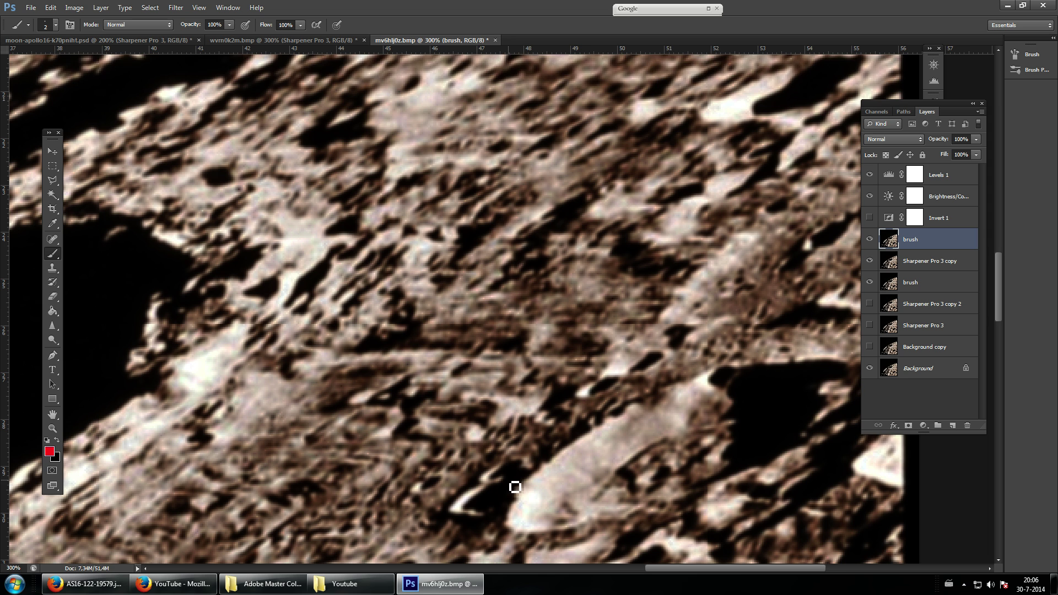
scroll(512, 481, down, 1)
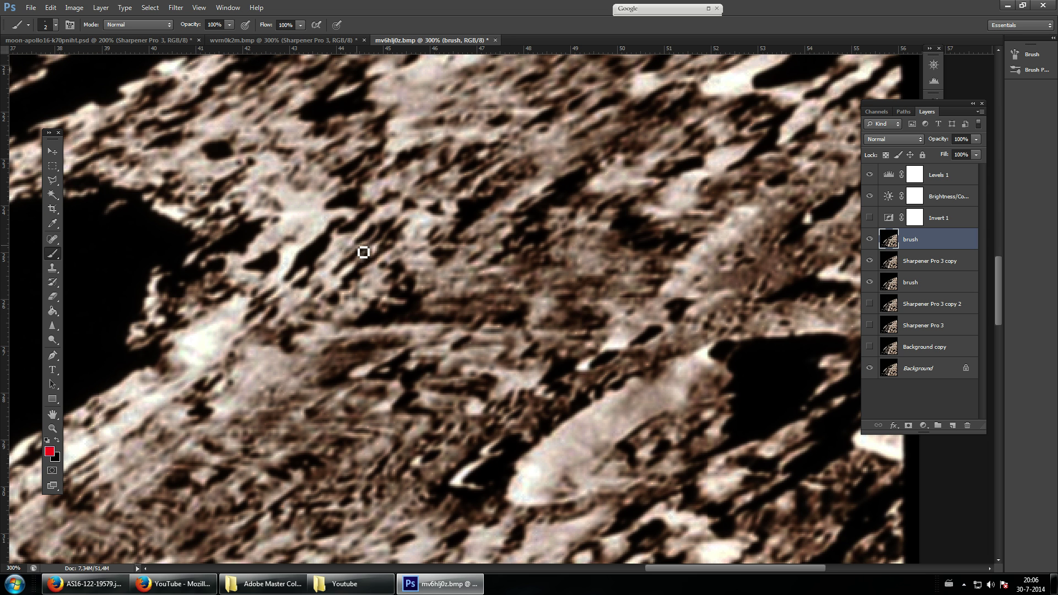
mouse_move(313, 301)
mouse_down()
mouse_move(343, 273)
mouse_move(491, 169)
mouse_up()
mouse_move(269, 279)
mouse_down()
mouse_move(432, 194)
mouse_move(469, 162)
mouse_up()
drag(284, 243, 454, 136)
drag(311, 196, 409, 134)
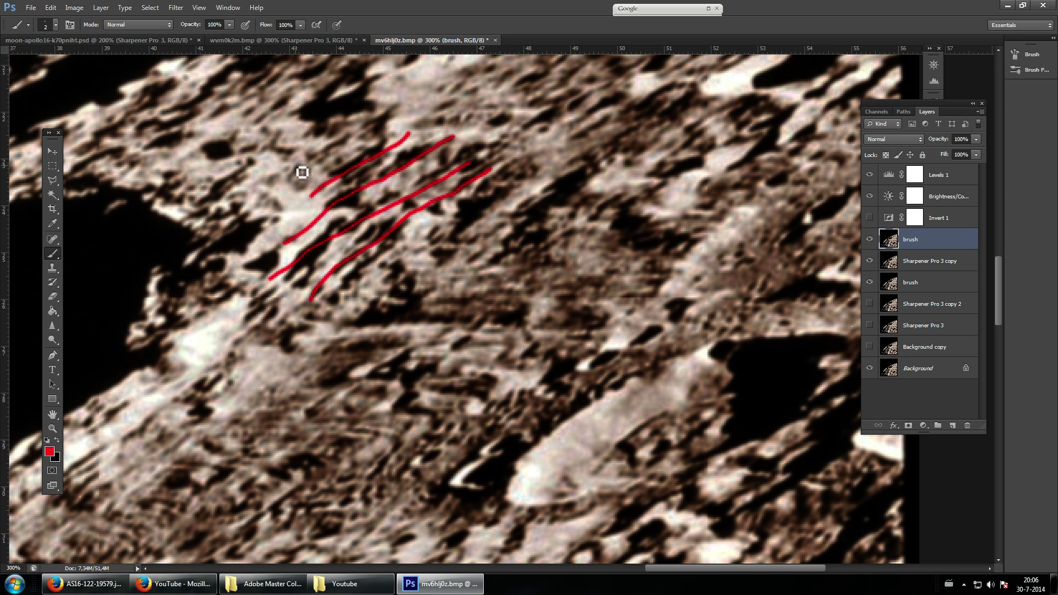
drag(295, 166, 387, 110)
key(ctrl+alt+z)
key(ctrl+alt+z)
key(ctrl+alt+z)
key(ctrl+alt+z)
key(ctrl+alt+z)
key(ctrl+alt+z)
key(ctrl+alt+z)
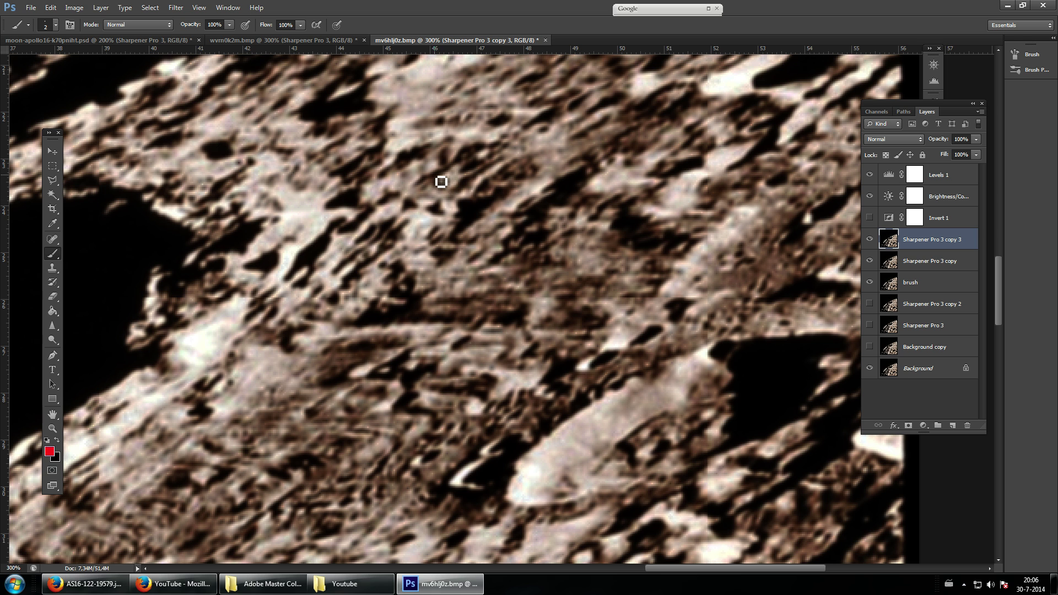
Step: Trace a short bent red line and a long straight red line with an upturned end
drag(433, 174, 455, 182)
drag(396, 169, 428, 181)
drag(364, 158, 397, 172)
key(ctrl+alt+z)
key(ctrl+alt+z)
key(ctrl+alt+z)
drag(390, 242, 445, 249)
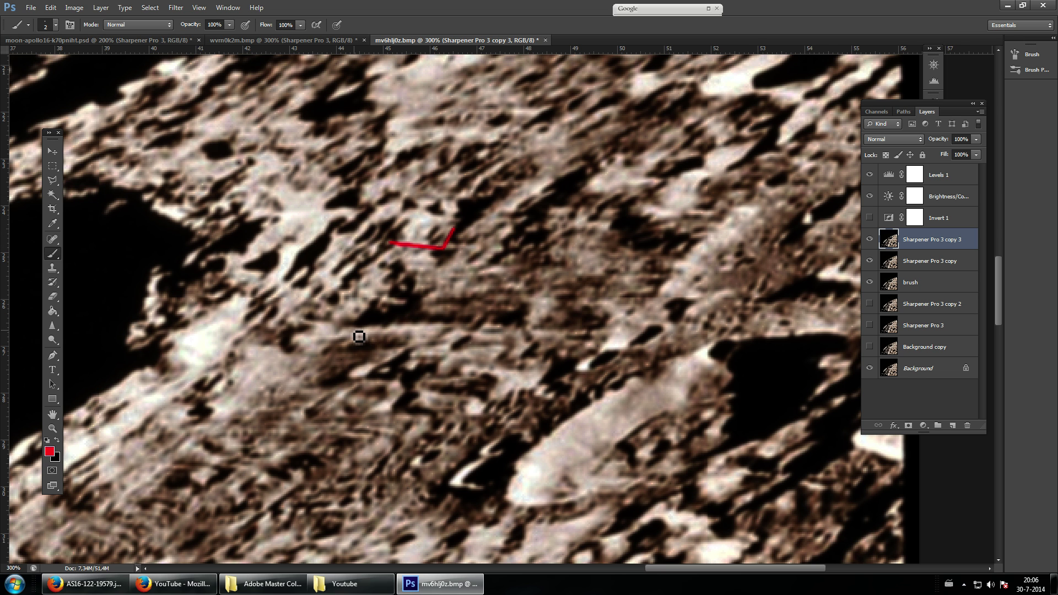
drag(478, 314, 469, 325)
shift+click(347, 330)
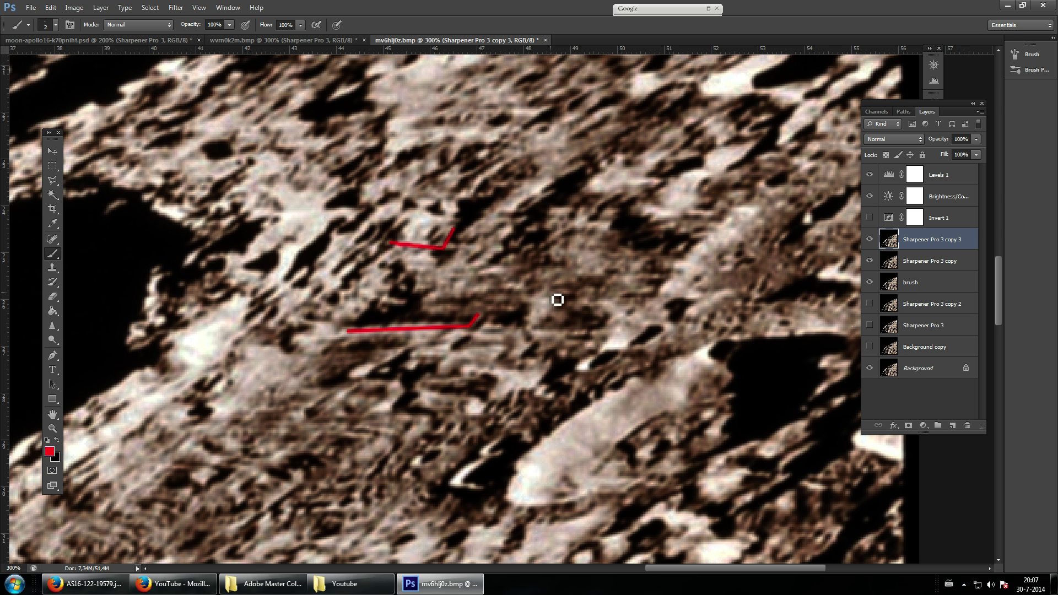
Step: Add a small red box and upward extension to the lower line, undoing a stray segment
scroll(538, 303, down, 1)
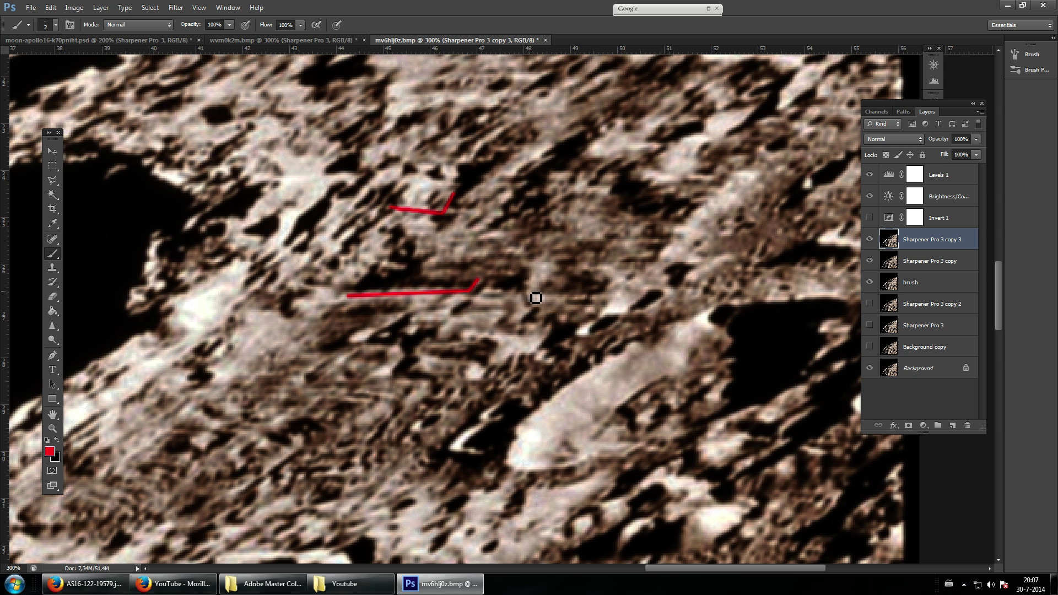
click(599, 298)
shift+click(518, 297)
click(511, 292)
shift+click(504, 301)
shift+click(476, 301)
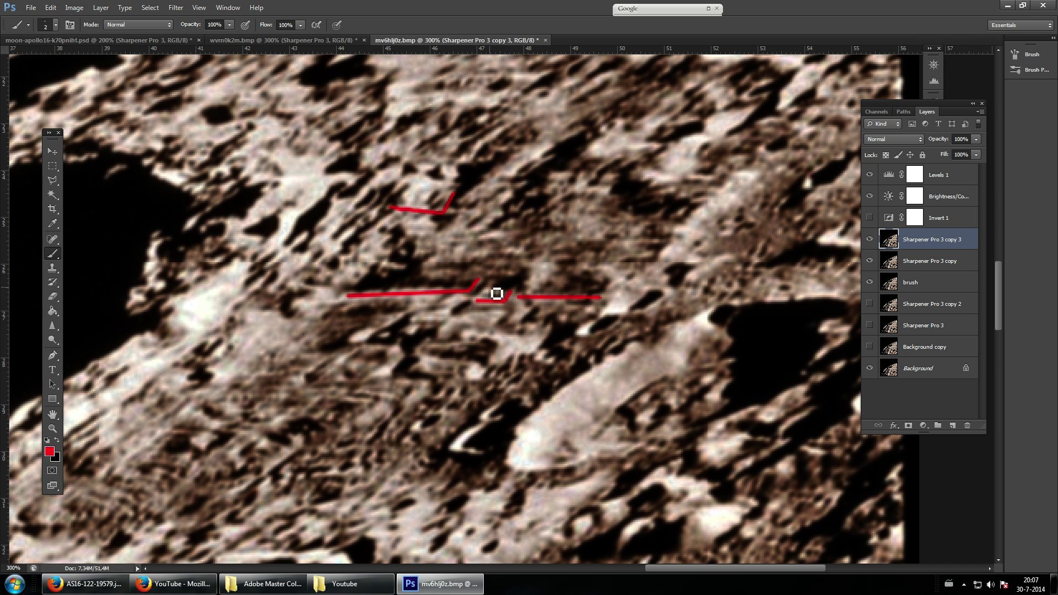
shift+click(486, 292)
shift+click(492, 280)
click(488, 274)
shift+click(511, 278)
key(ctrl+alt+z)
key(ctrl+alt+z)
Step: Draw a short horizontal red line with a diagonal tail at right
scroll(548, 292, up, 2)
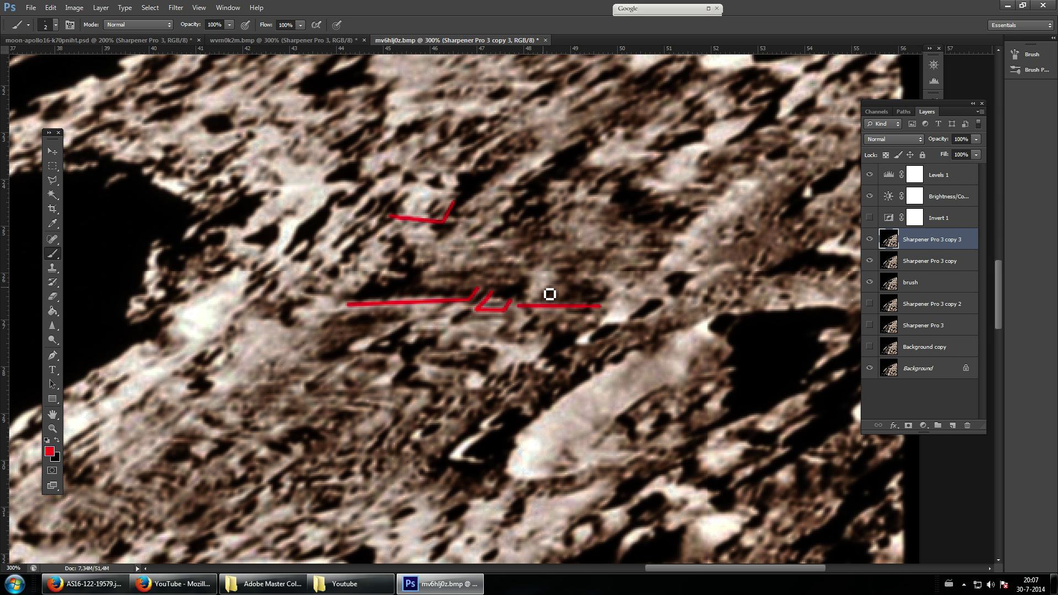
click(613, 259)
shift+click(665, 260)
shift+click(605, 270)
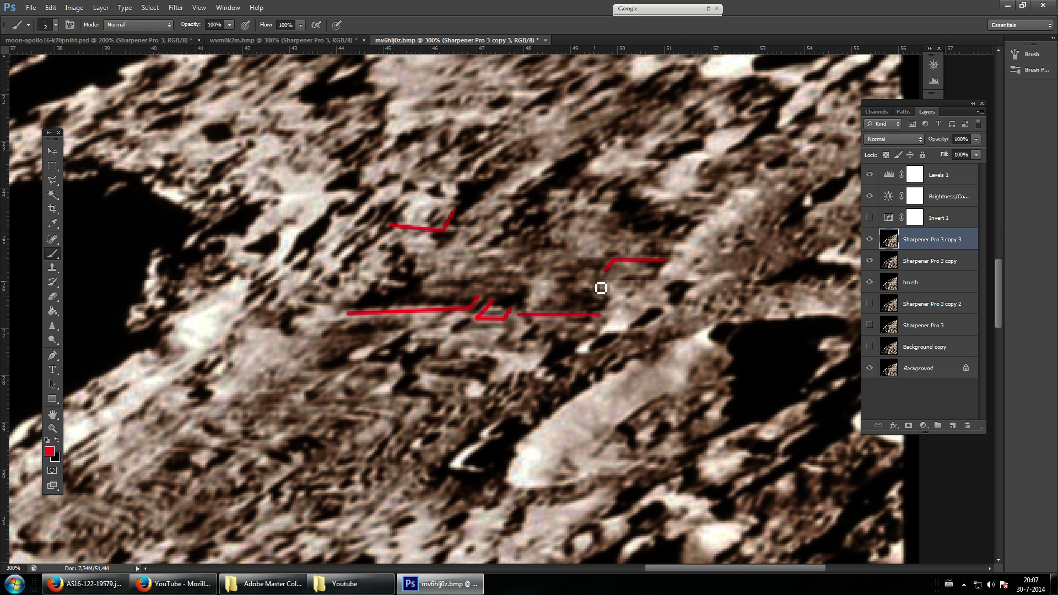
Step: Add a long straight diagonal and an arching curved red line above centre
scroll(528, 268, down, 3)
scroll(458, 243, up, 1)
scroll(460, 245, up, 2)
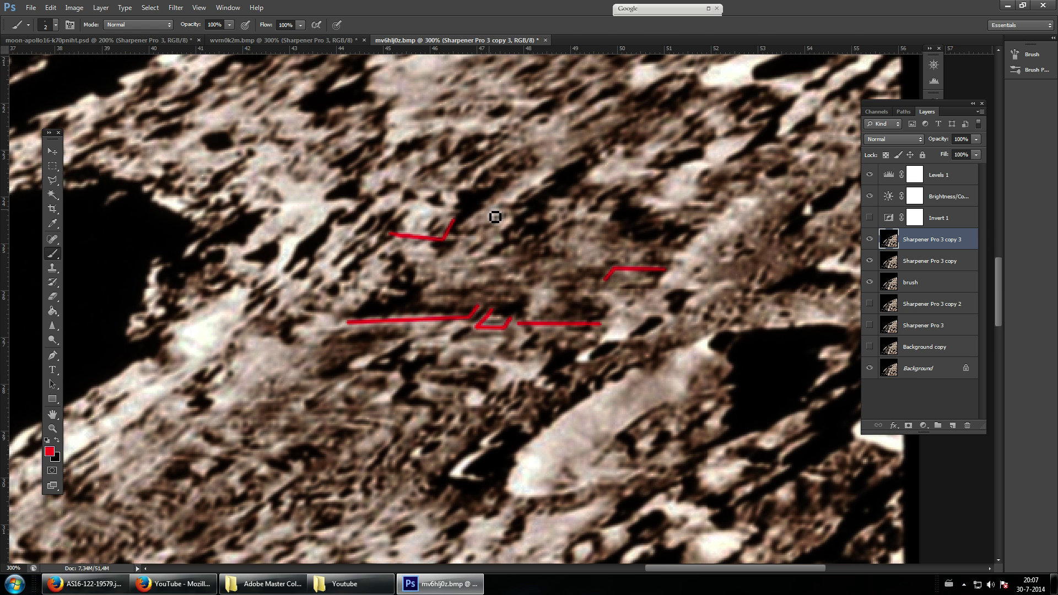
mouse_move(495, 204)
mouse_down()
mouse_move(462, 234)
mouse_move(495, 233)
mouse_move(511, 219)
mouse_move(515, 233)
mouse_move(499, 200)
mouse_up()
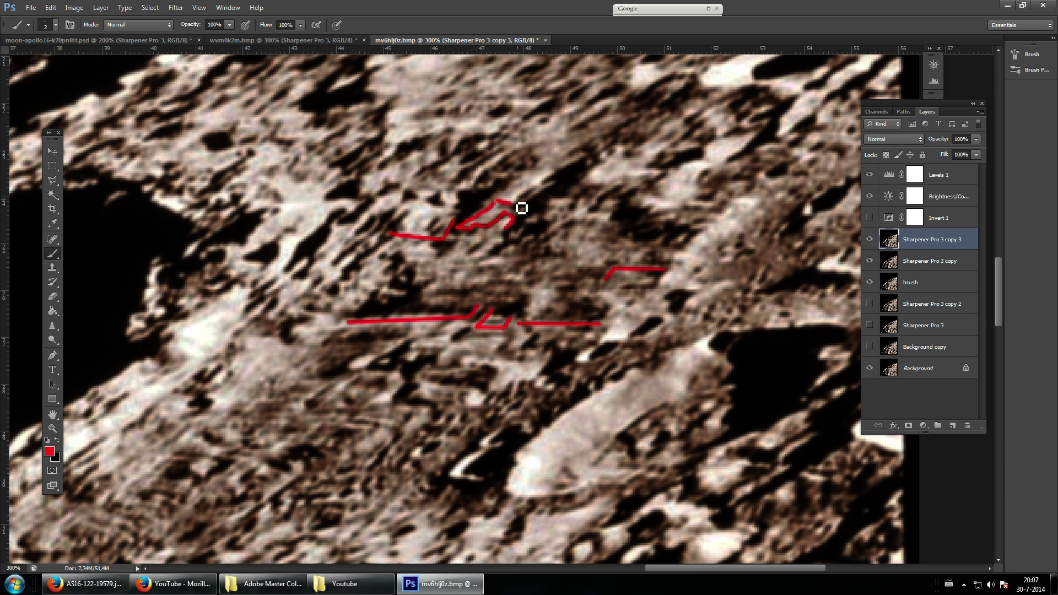
shift+click(577, 157)
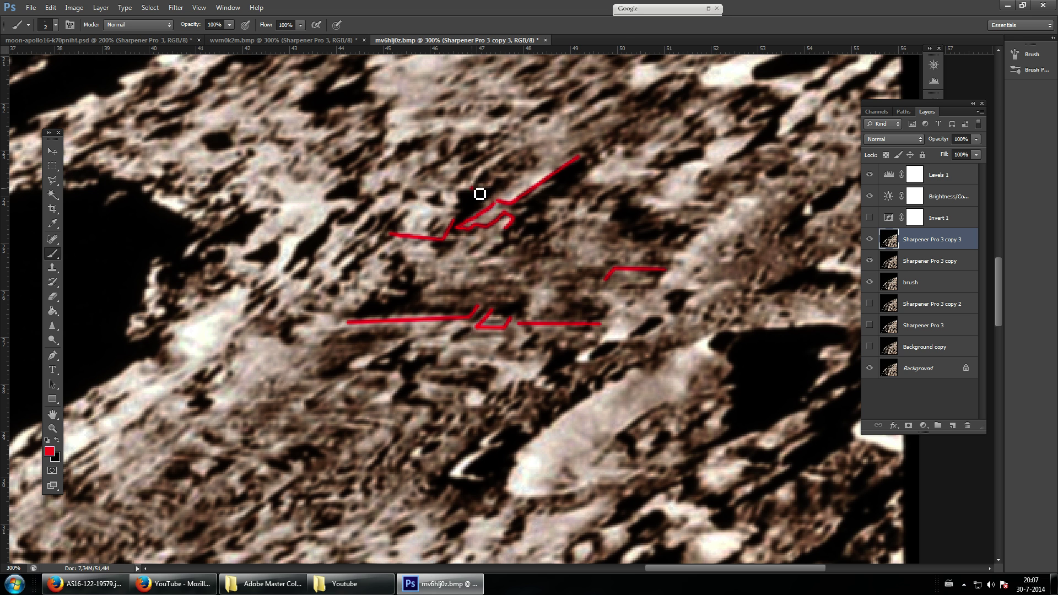
drag(472, 189, 559, 142)
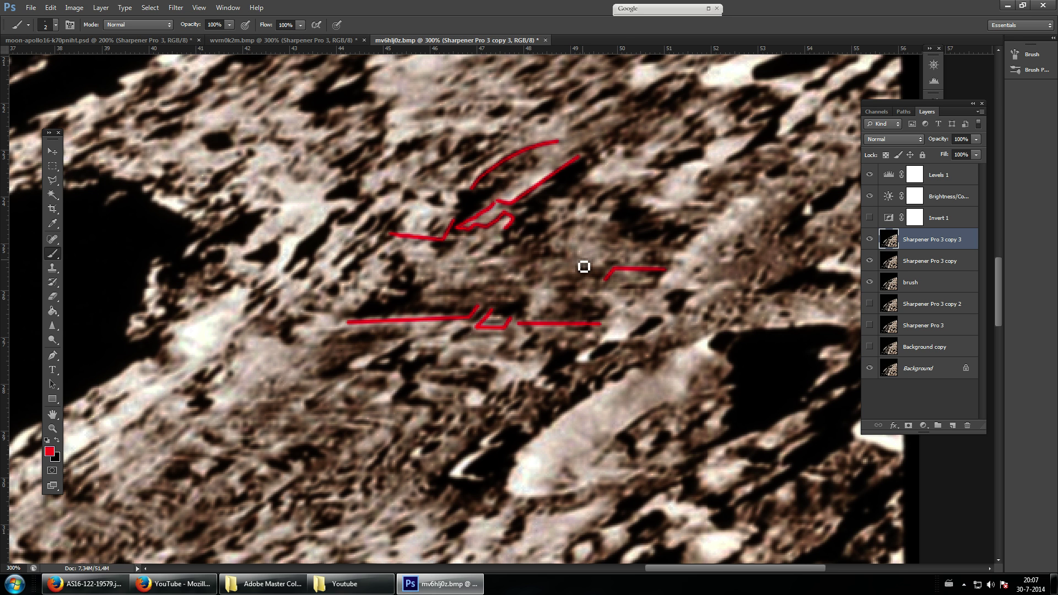
scroll(557, 284, down, 1)
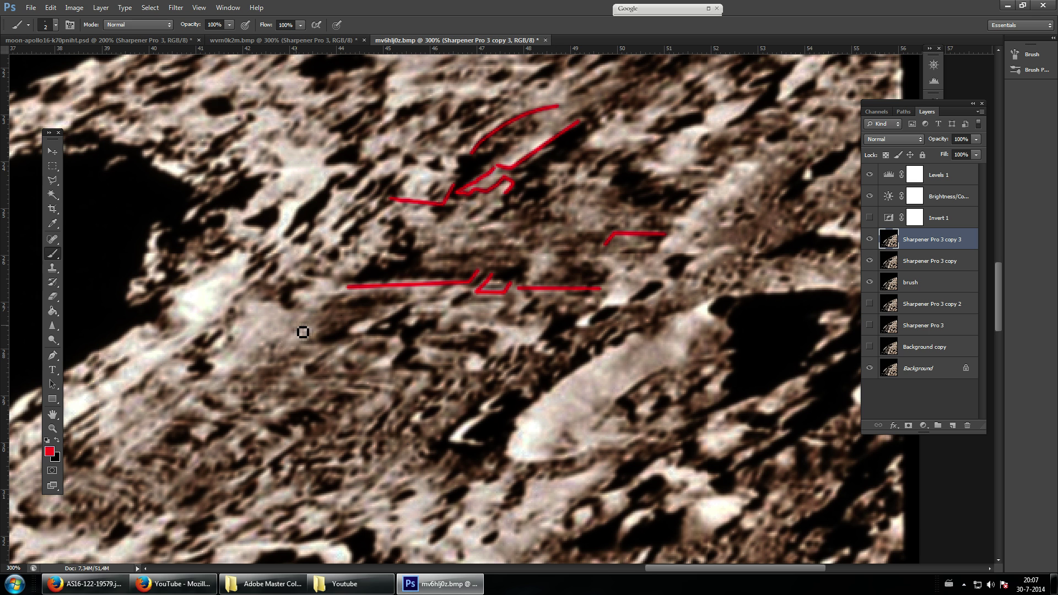
Step: Zoom out to 200%, compare with the tracings hidden, then extend the lower red line's right end upward
key(ctrl+minus)
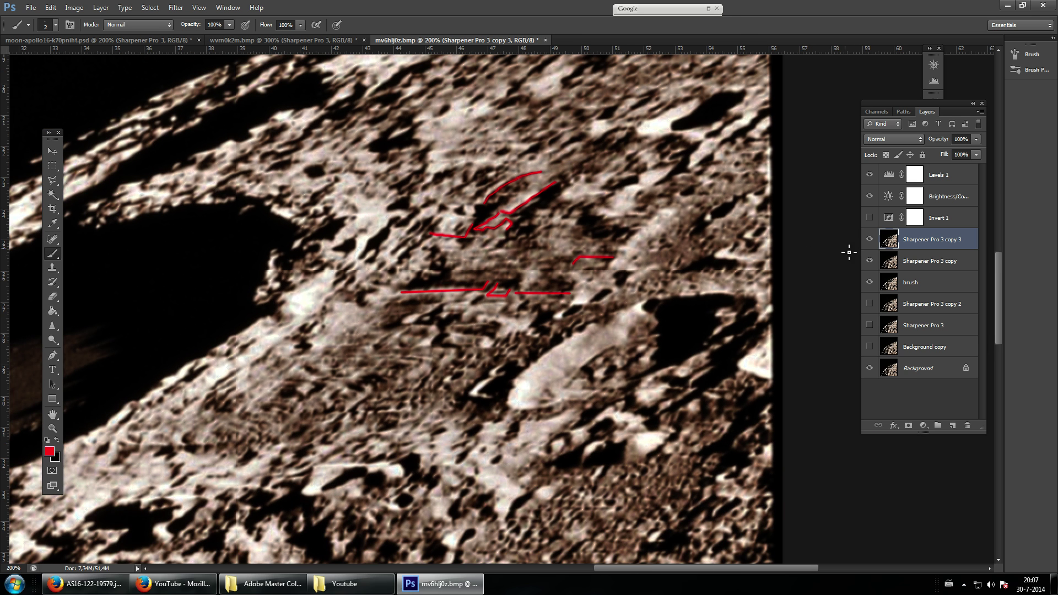
click(870, 239)
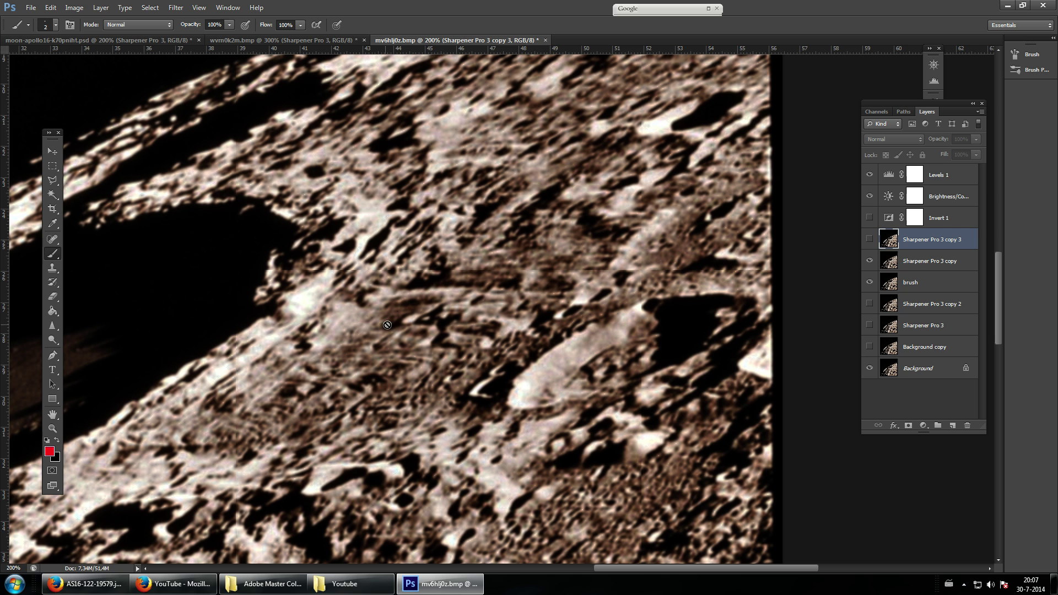
click(869, 239)
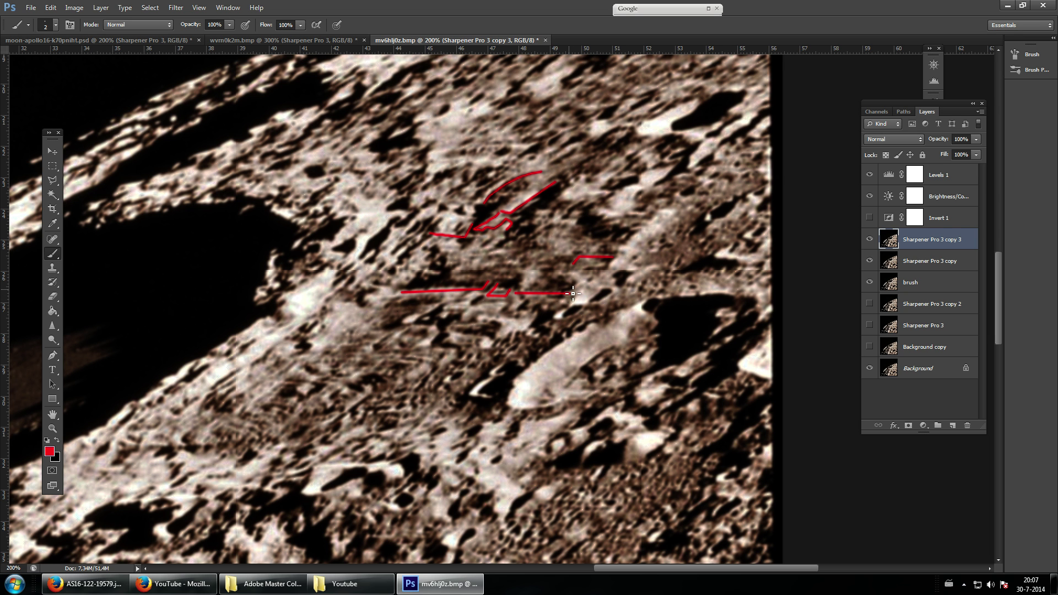
drag(573, 293, 590, 286)
Step: Pan to the red-traced region, zoom it to 300%, and return to the red Brush
scroll(589, 287, down, 2)
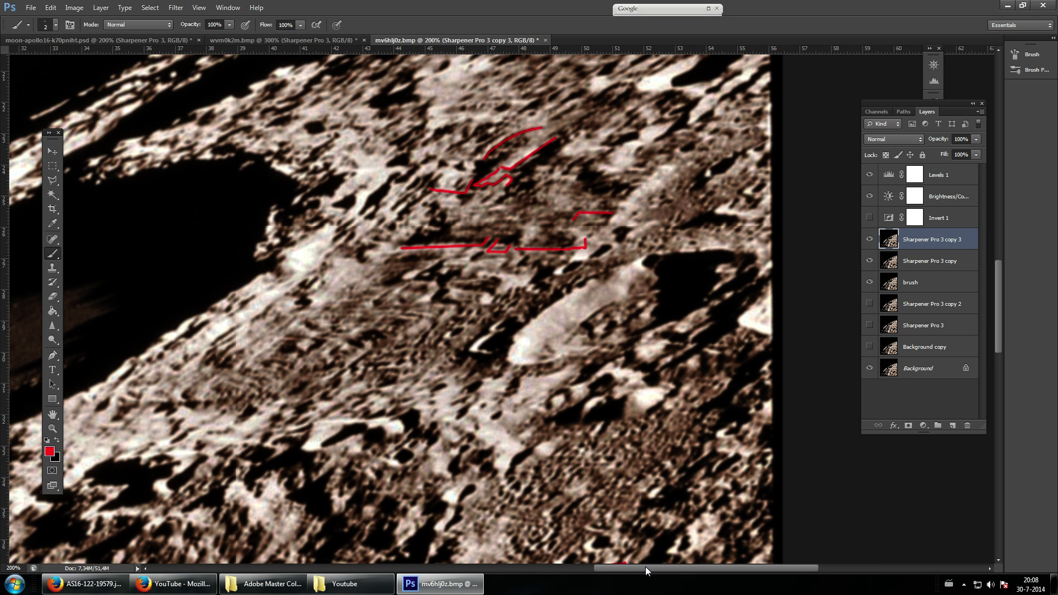
scroll(646, 567, down, 2)
scroll(646, 566, left, 2)
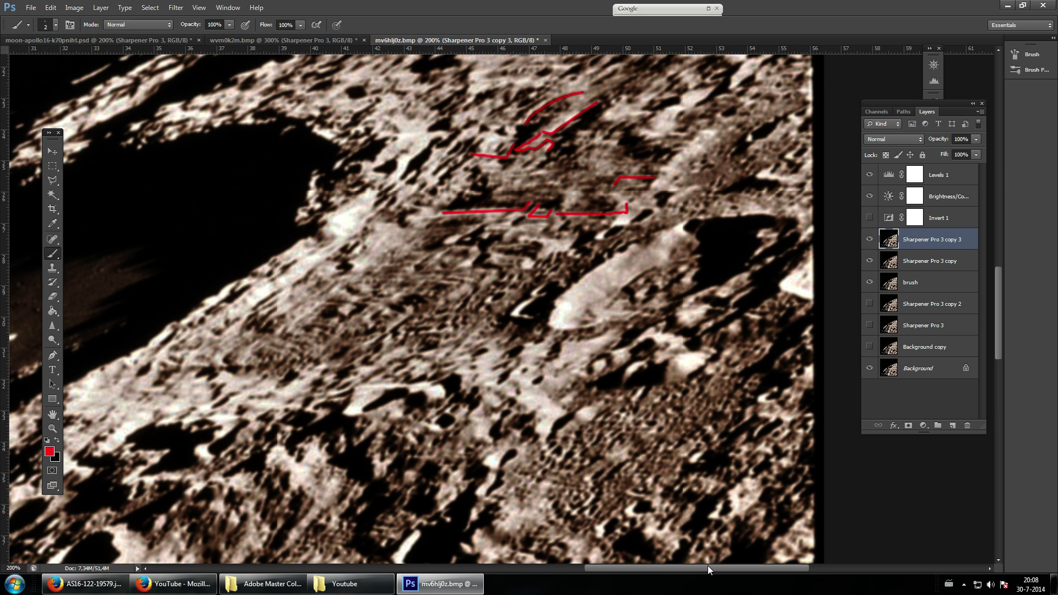
scroll(706, 567, left, 2)
scroll(717, 543, down, 4)
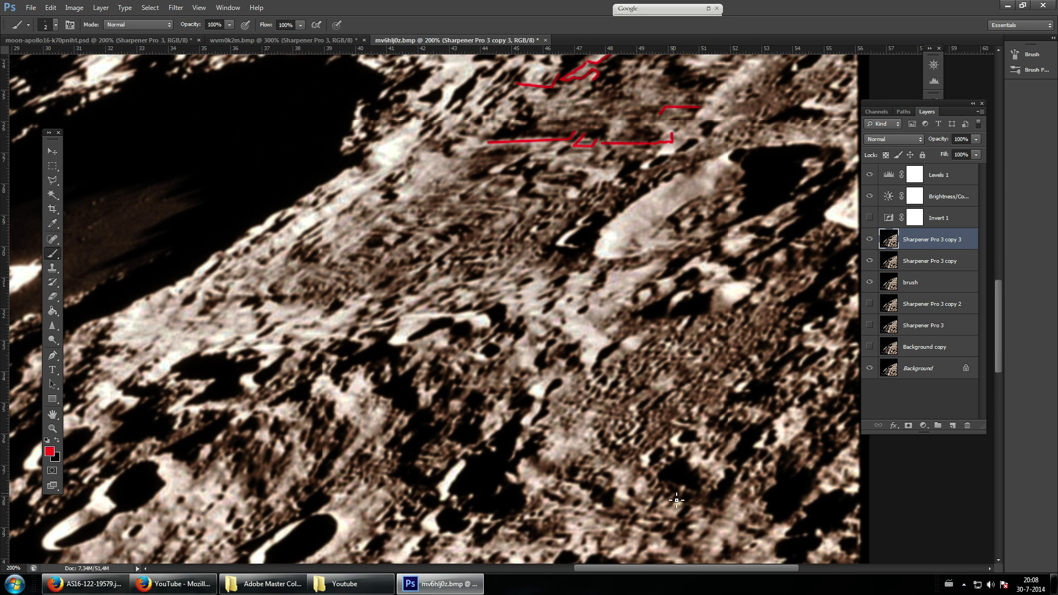
scroll(689, 458, up, 2)
click(56, 429)
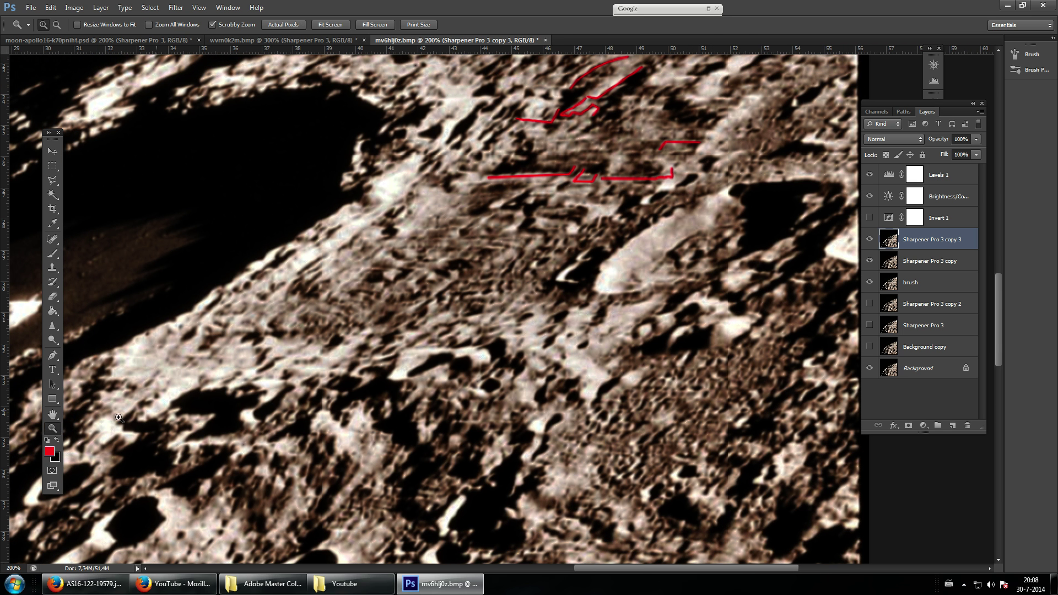
click(556, 266)
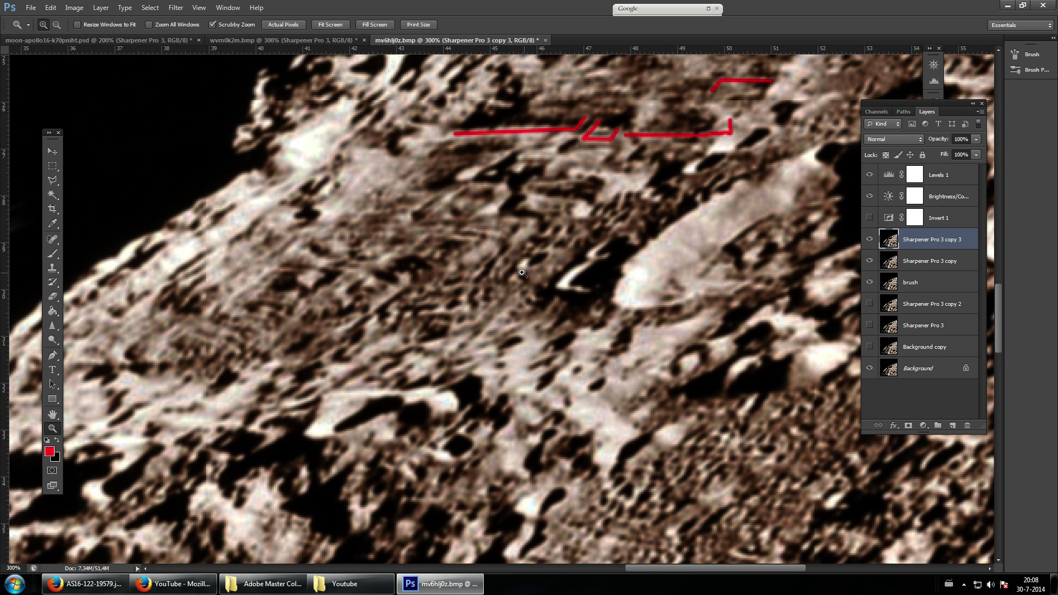
scroll(630, 524, up, 1)
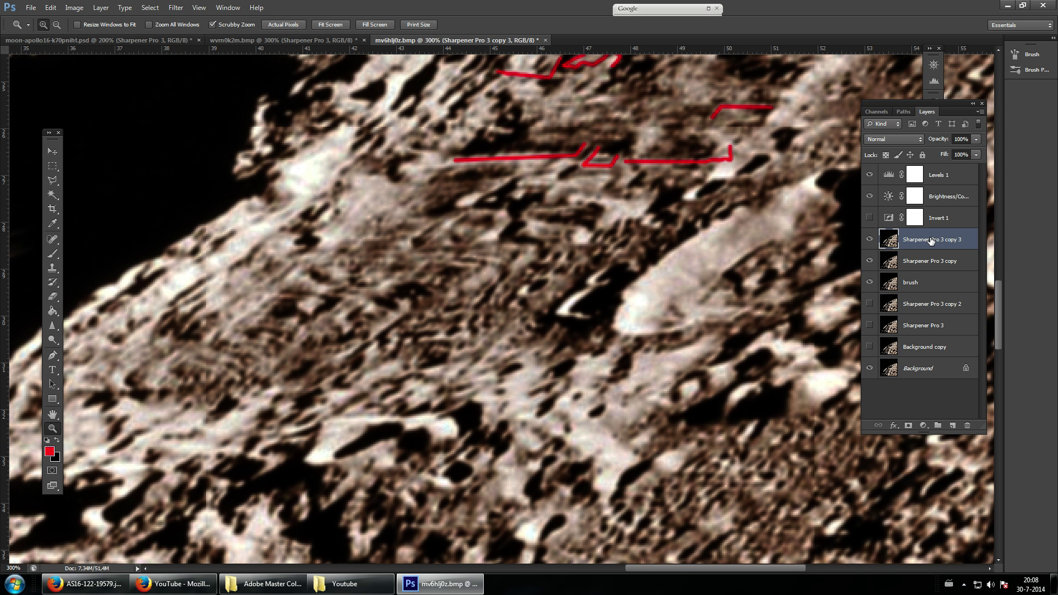
click(52, 254)
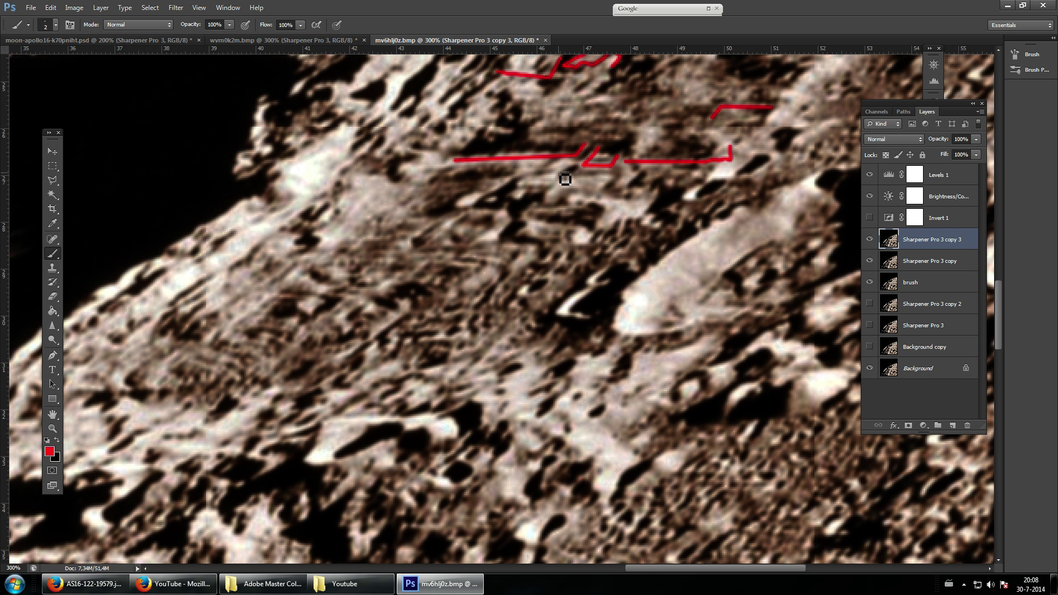
Step: Paint short red diagonal strokes below the long line, undoing one unwanted straight line
drag(577, 174, 525, 191)
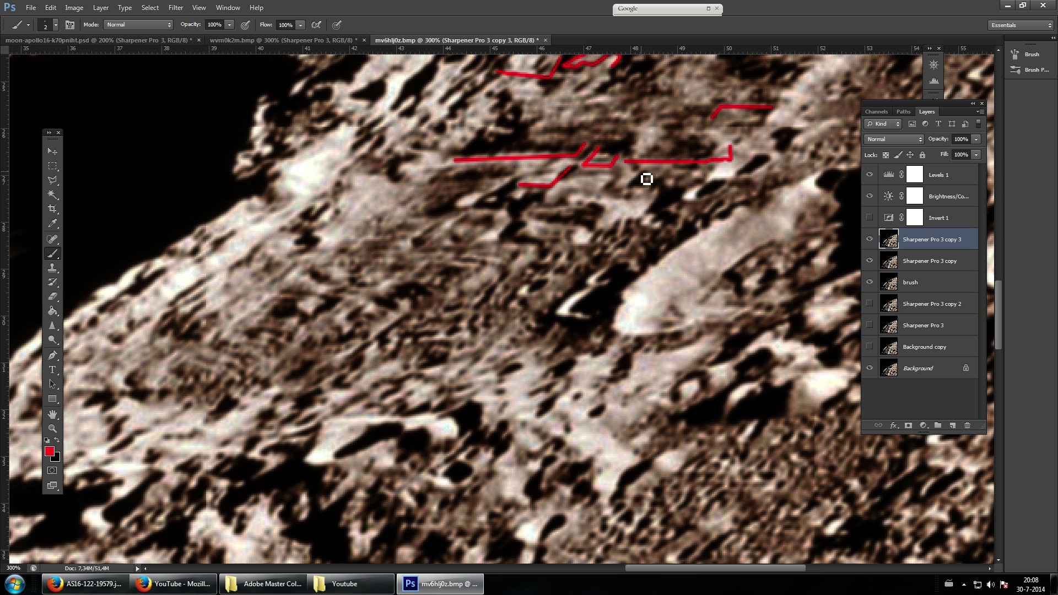
mouse_move(639, 173)
mouse_down()
mouse_move(632, 183)
mouse_move(663, 175)
mouse_move(656, 182)
mouse_up()
mouse_move(683, 567)
mouse_down()
mouse_move(706, 571)
mouse_move(680, 571)
mouse_up()
shift+click(488, 223)
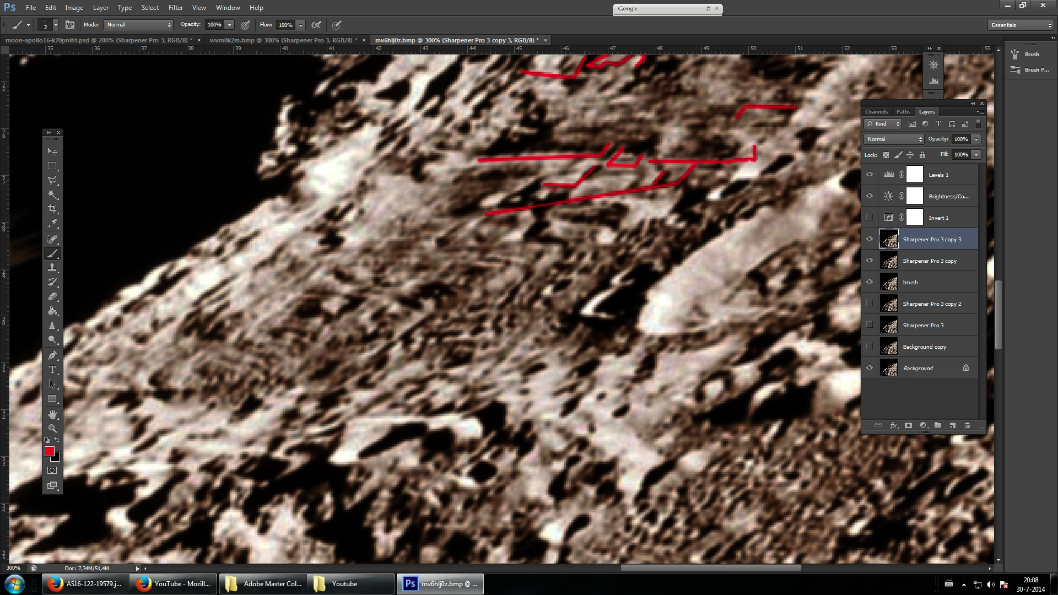
key(ctrl+z)
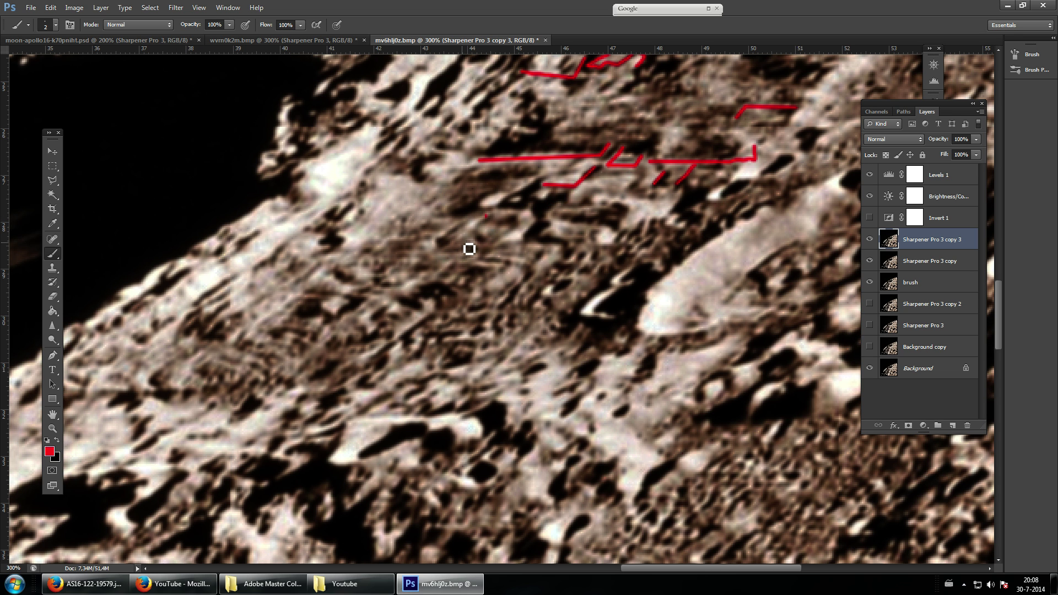
Step: Trace a stepped straight-segment red outline running right and up along a boxy feature
shift+click(453, 247)
shift+click(498, 246)
shift+click(499, 243)
shift+click(526, 242)
shift+click(531, 224)
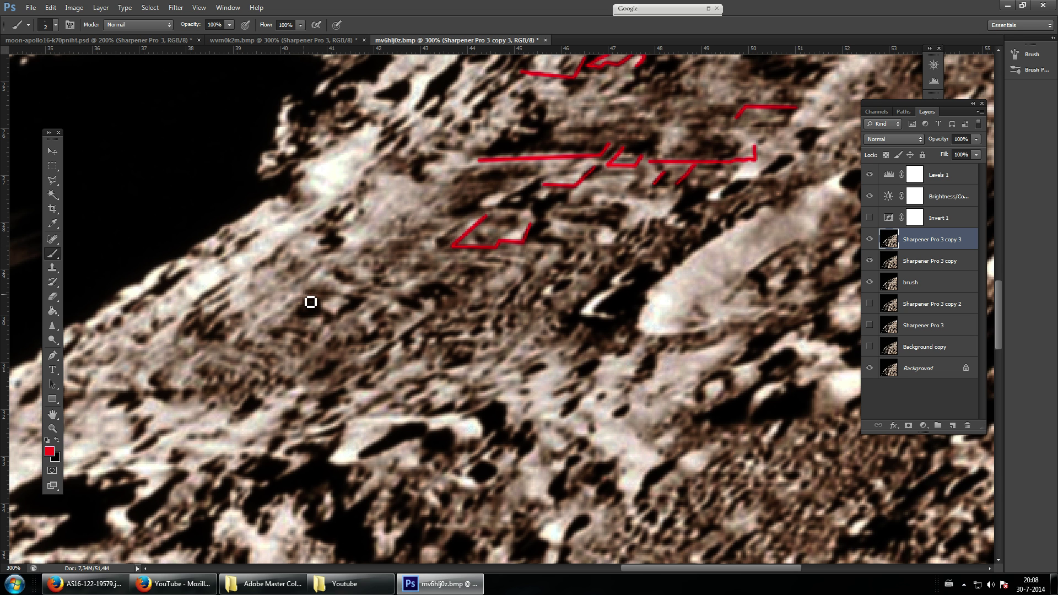
Step: Add a red hook outline lower left and a diagonal stroke at the zigzag's left end
click(301, 295)
shift+click(368, 295)
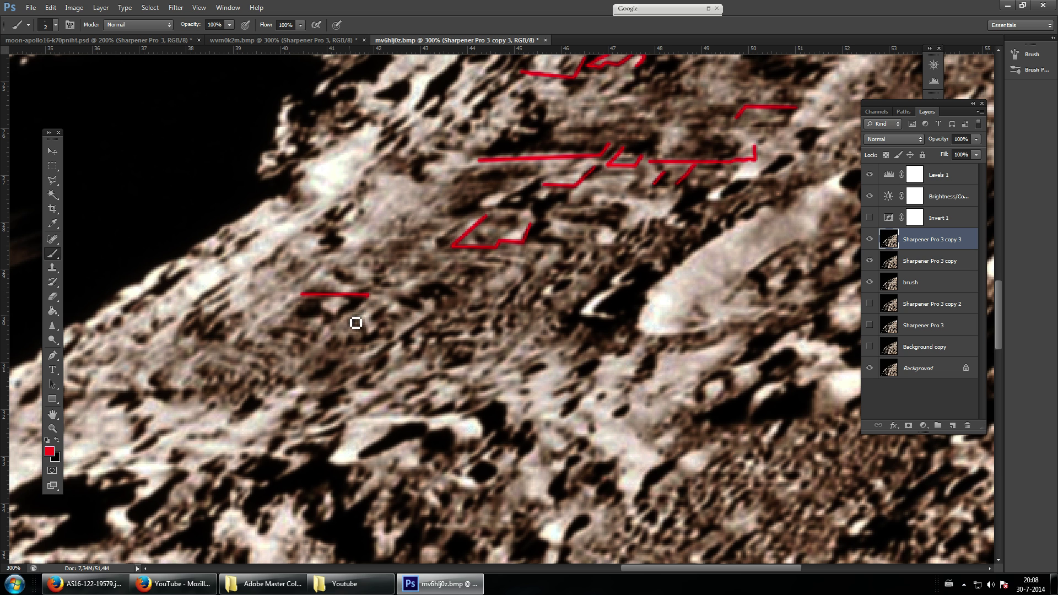
shift+click(349, 315)
drag(466, 220, 441, 243)
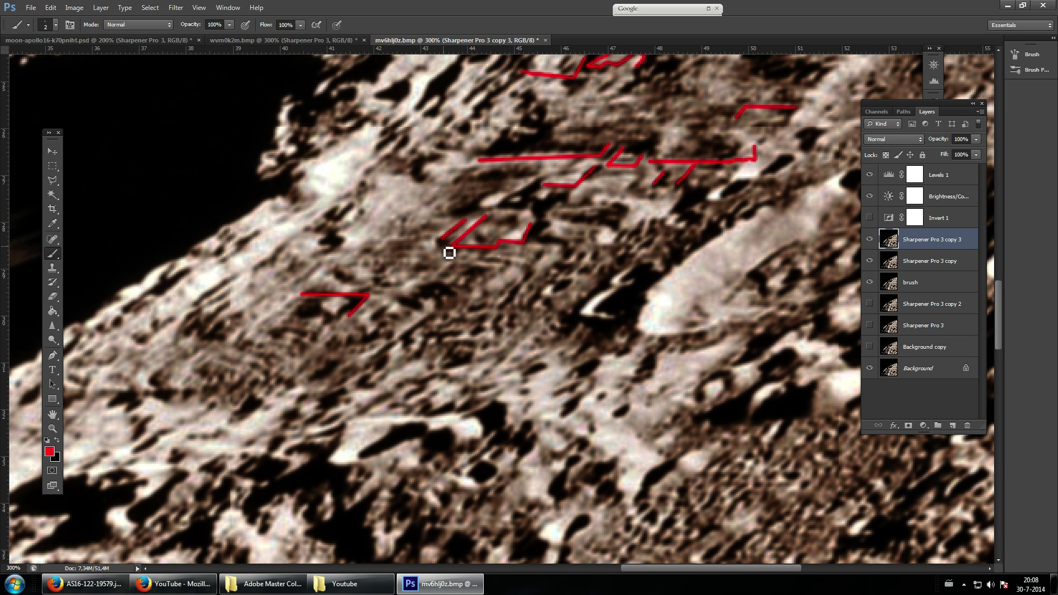
scroll(477, 300, up, 1)
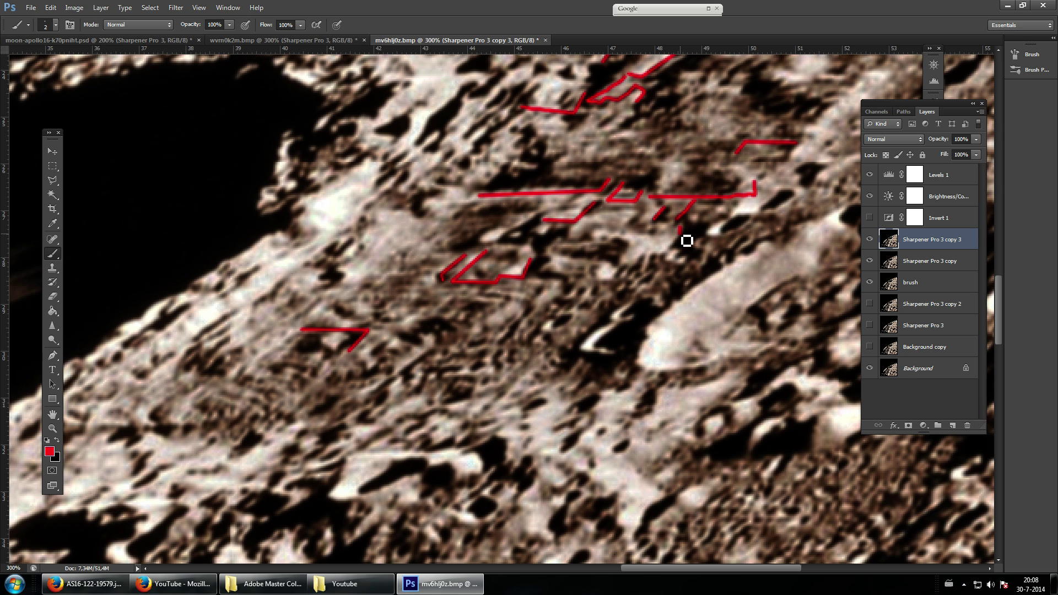
Step: Trace a jagged downward red zigzag along the right-hand wall-like feature
drag(680, 227, 679, 234)
shift+click(665, 254)
shift+click(645, 254)
shift+click(633, 264)
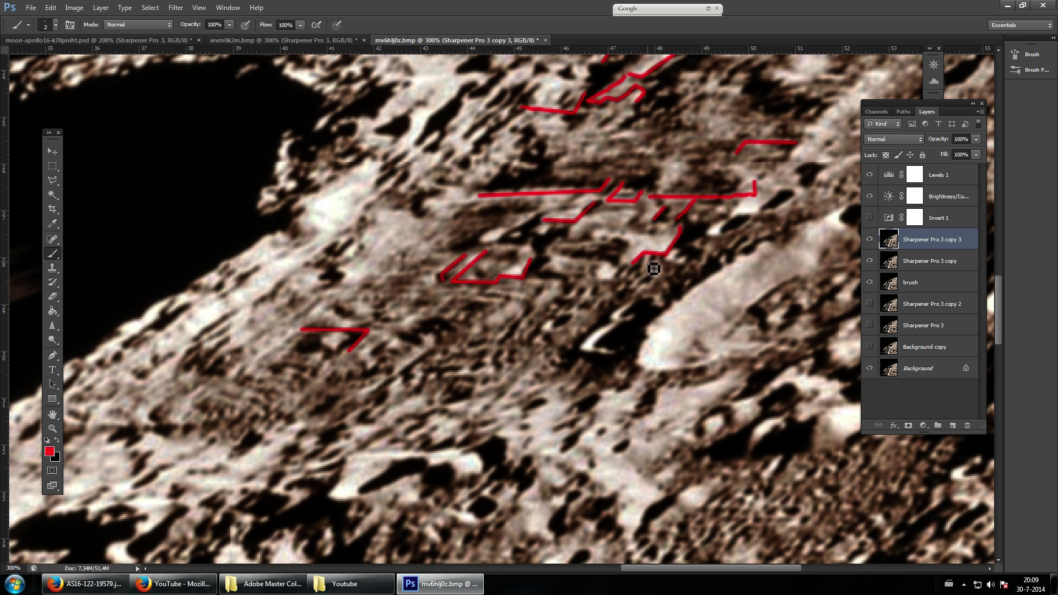
mouse_move(648, 253)
mouse_down()
mouse_move(645, 281)
mouse_move(664, 265)
mouse_move(669, 273)
mouse_move(636, 301)
mouse_up()
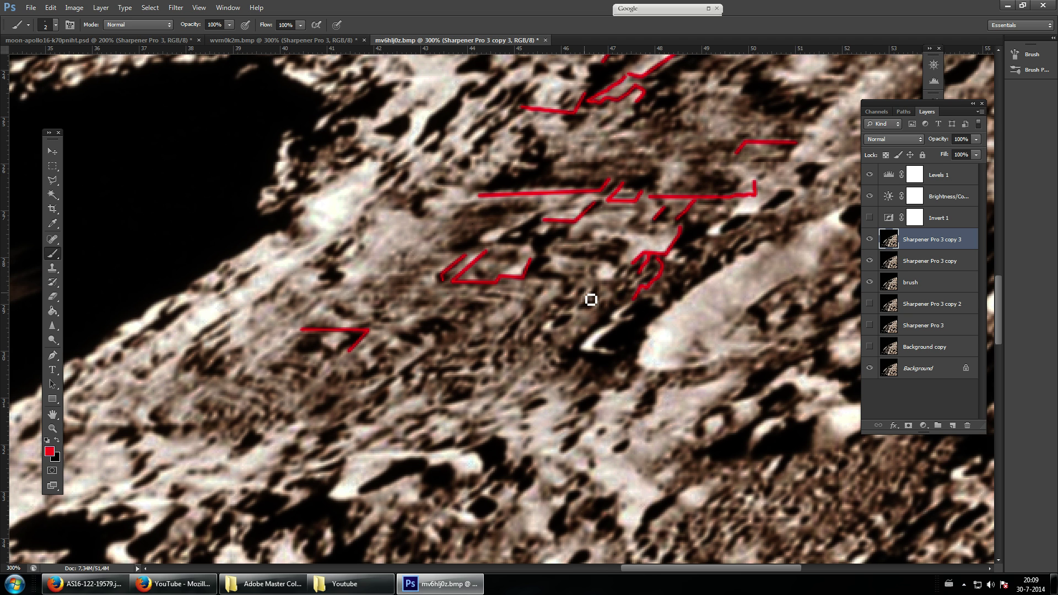
scroll(581, 299, up, 2)
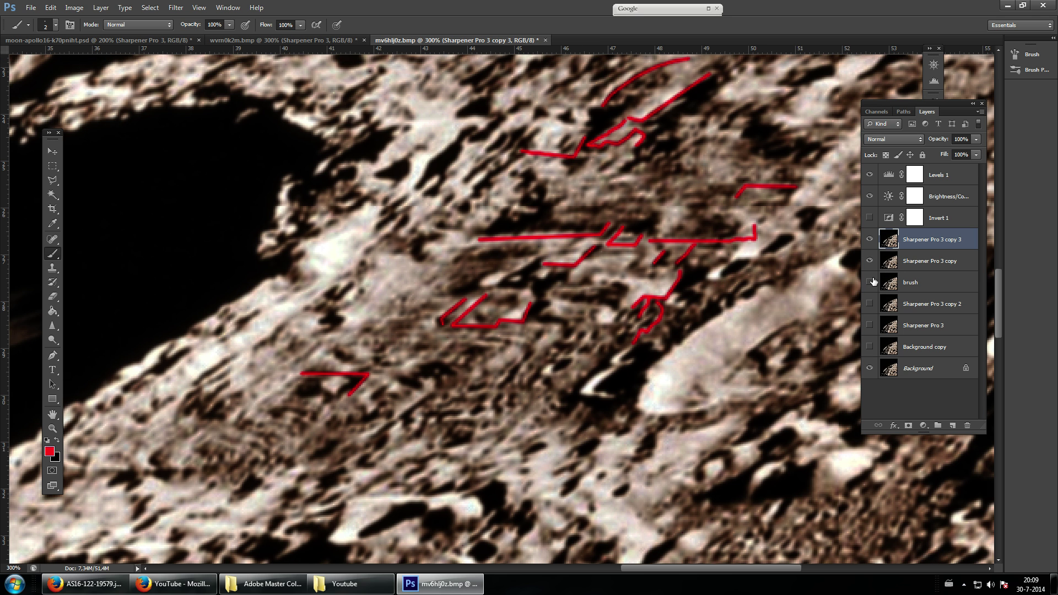
Step: Compare with the sharpened layers hidden, paint a red chevron below the zigzag, and zoom out to 200%
drag(873, 281, 873, 248)
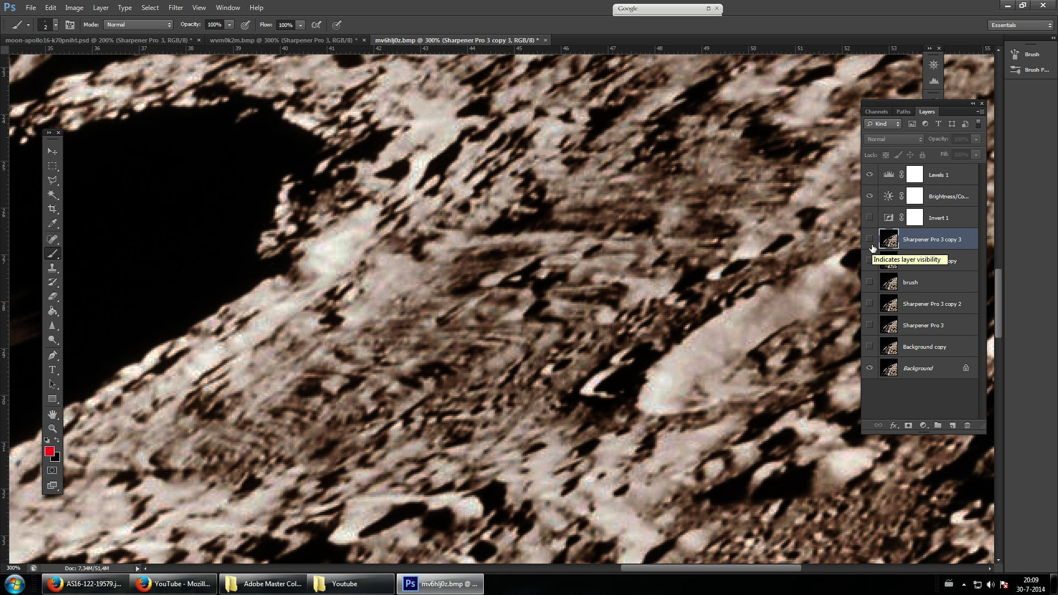
click(872, 247)
scroll(731, 279, down, 2)
scroll(730, 280, down, 2)
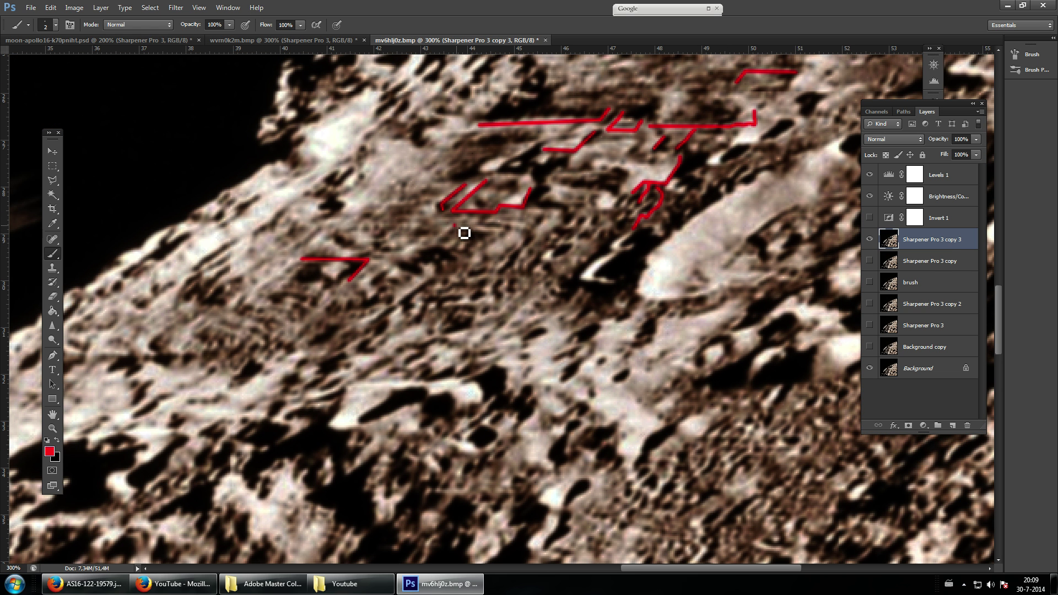
mouse_move(455, 224)
mouse_down()
mouse_move(500, 239)
mouse_move(478, 246)
mouse_up()
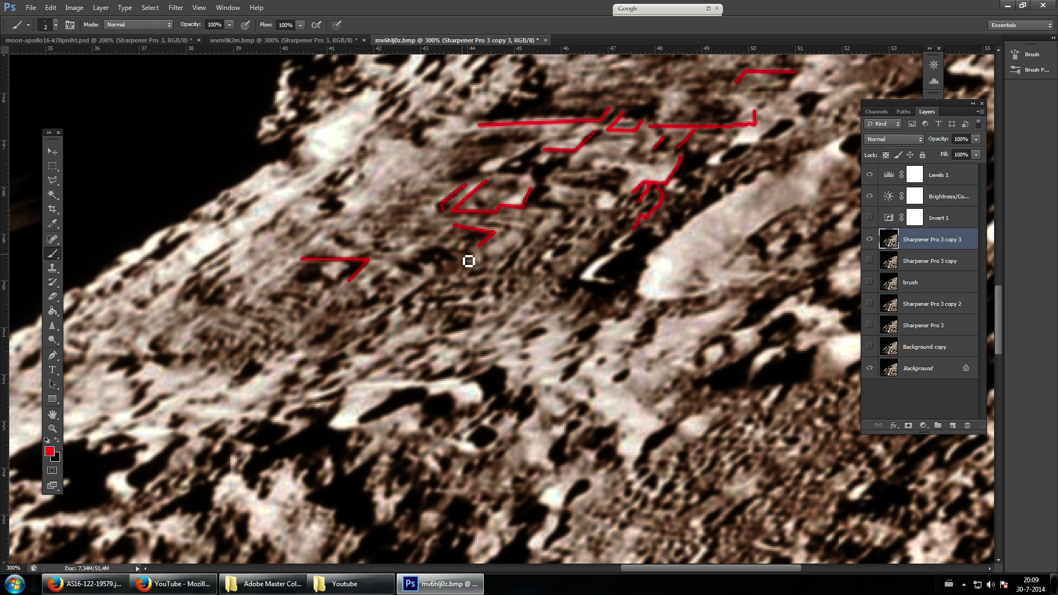
key(ctrl+minus)
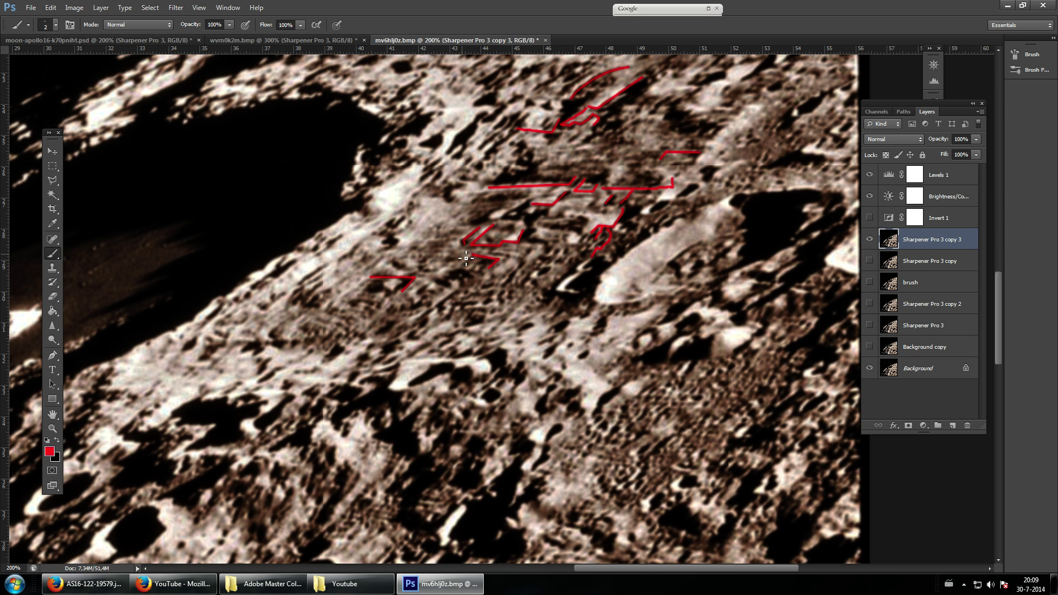
Step: Scroll across the canvas to review the red strokes and zoom back in to 300%
scroll(482, 156, down, 2)
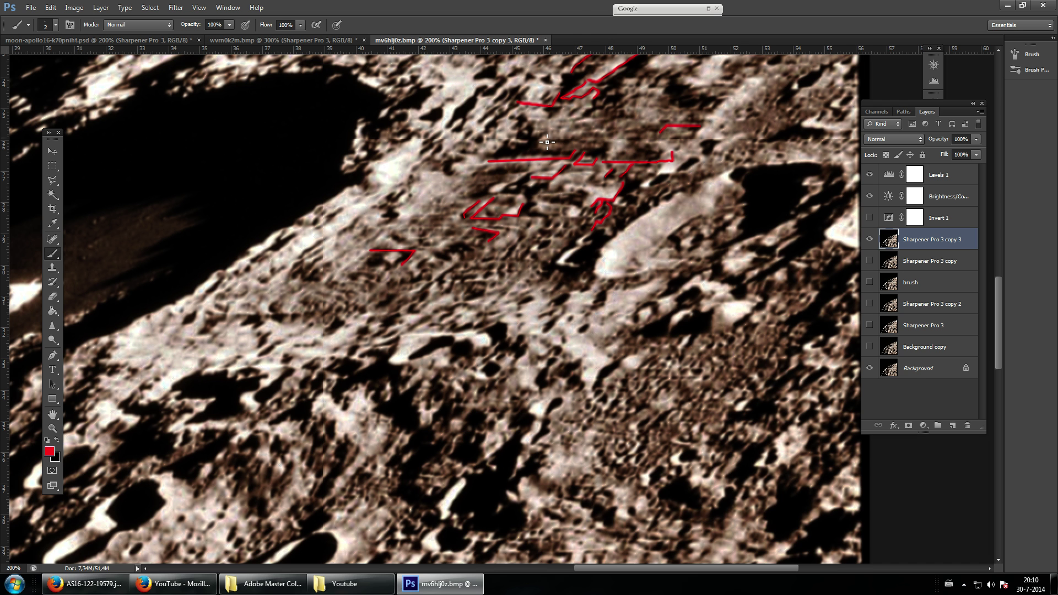
scroll(571, 149, up, 2)
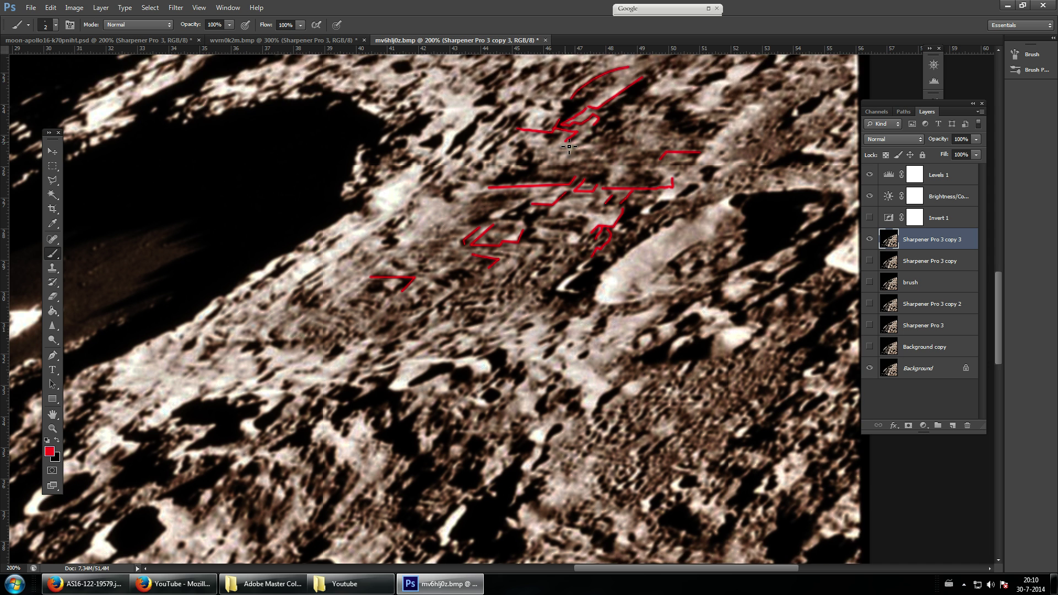
scroll(571, 149, down, 3)
scroll(570, 150, down, 3)
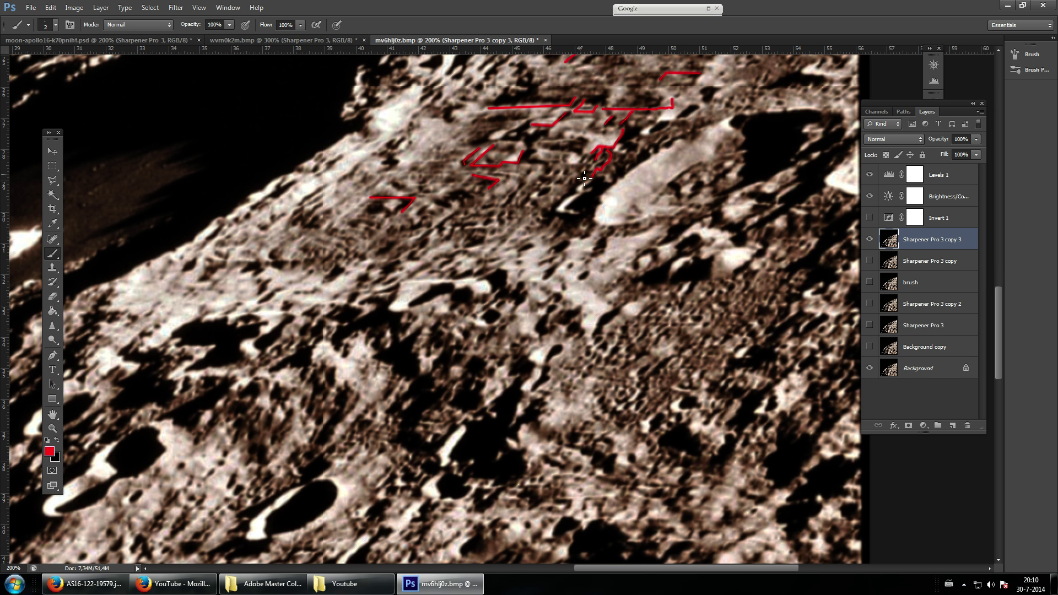
scroll(578, 191, up, 3)
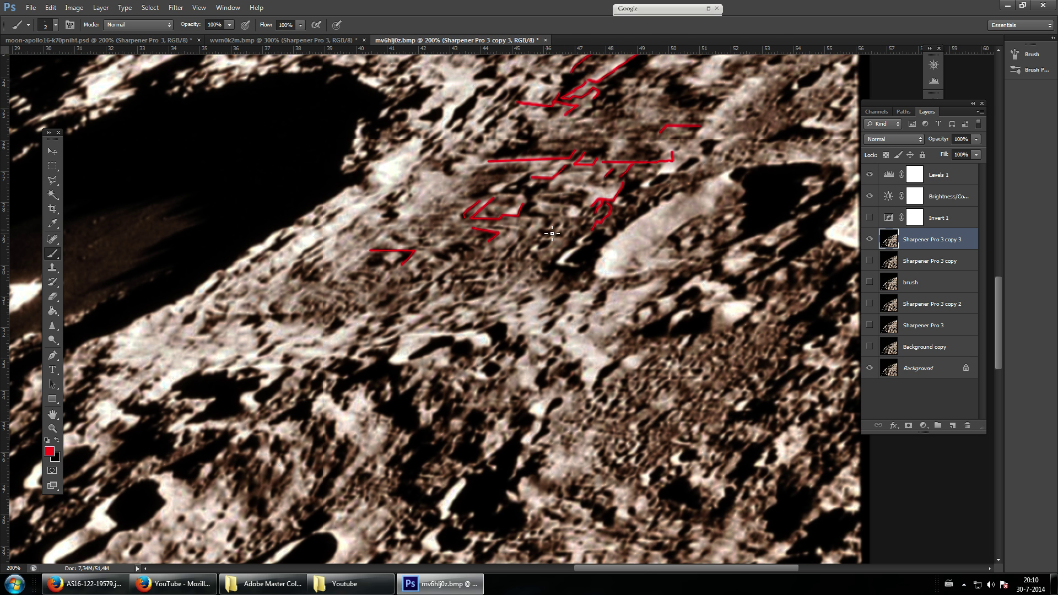
scroll(452, 283, up, 1)
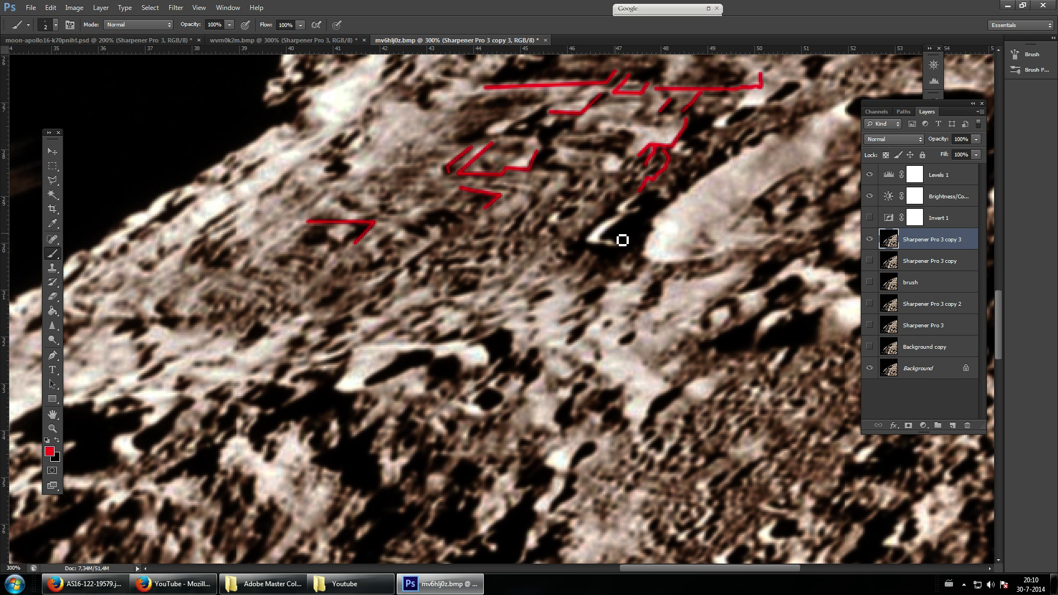
Step: Toggle the Sharpener Pro 3 copy 3 tracings layer on and off repeatedly, ending with it hidden
click(870, 240)
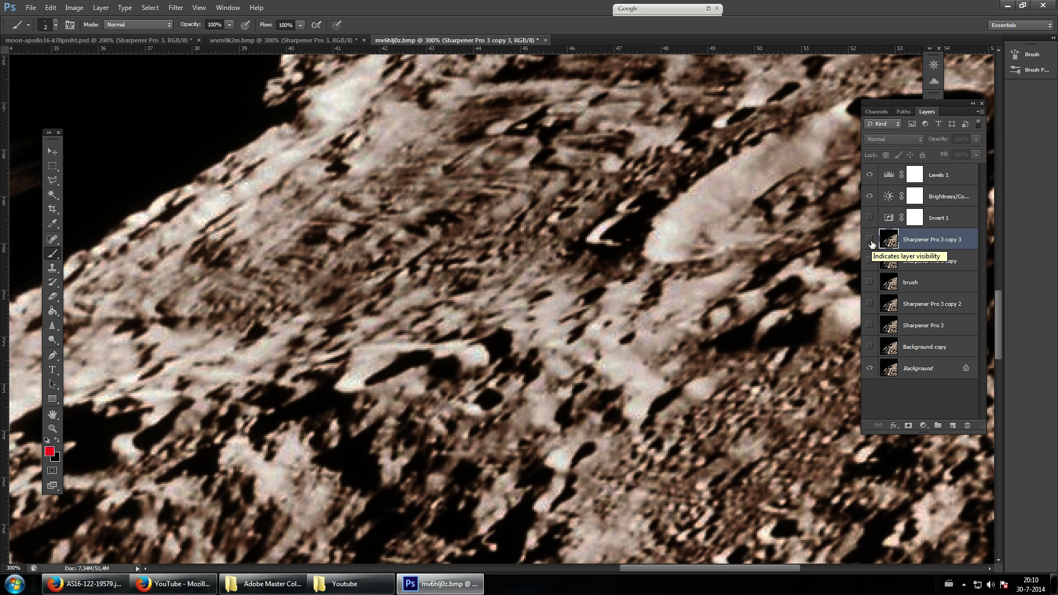
click(871, 240)
click(871, 240)
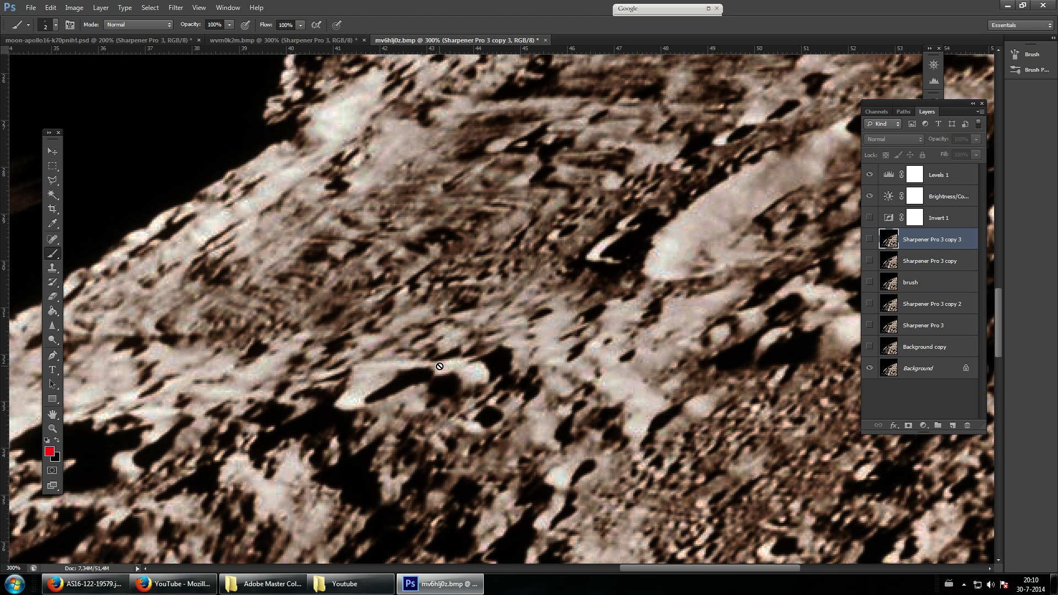
scroll(612, 340, up, 1)
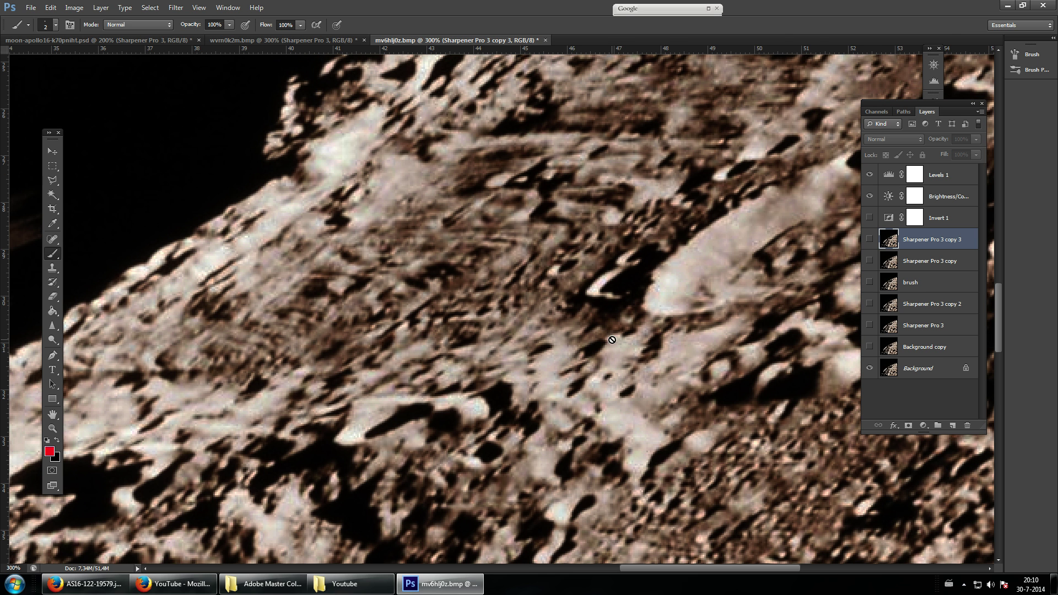
click(869, 241)
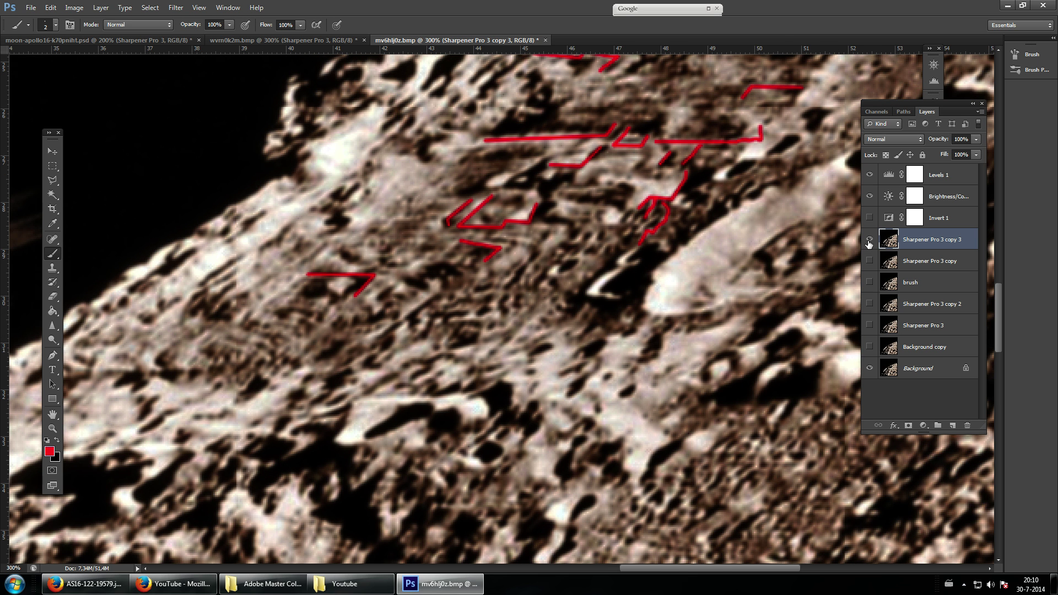
click(869, 240)
click(869, 240)
click(869, 241)
scroll(665, 314, down, 7)
scroll(668, 361, down, 1)
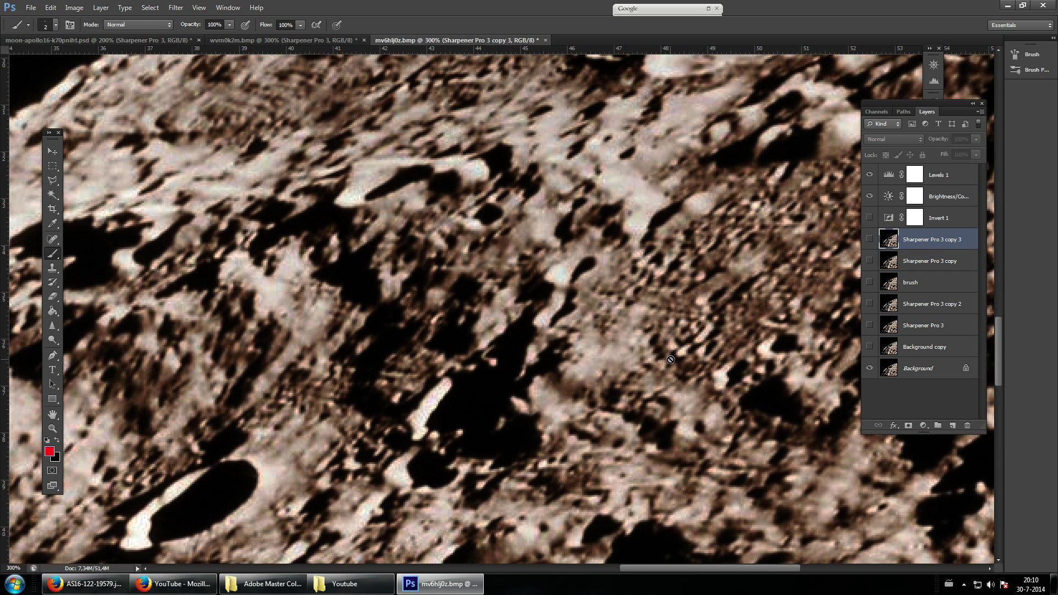
scroll(677, 348, down, 3)
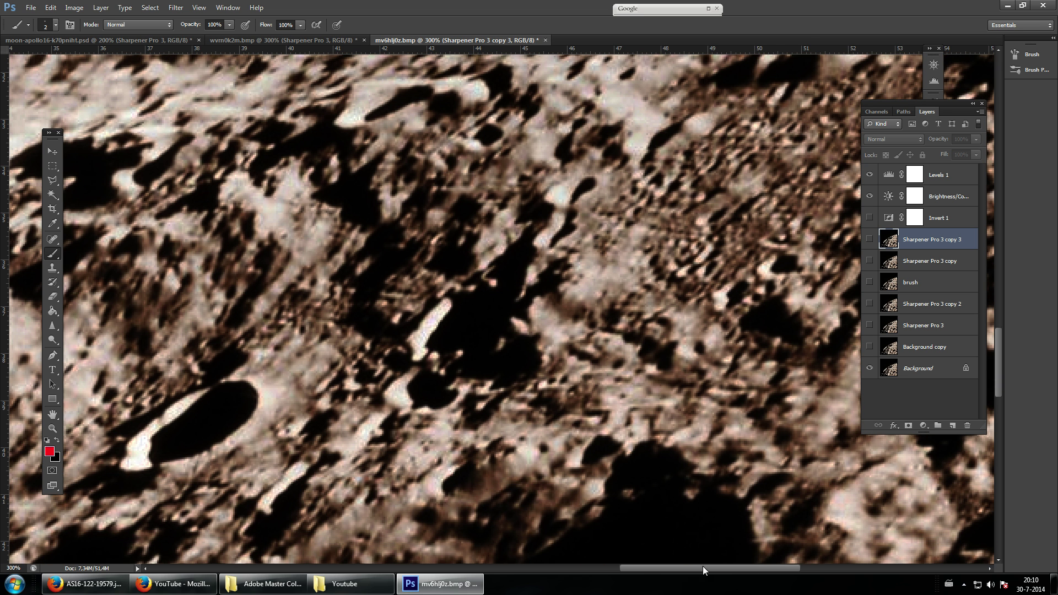
click(869, 240)
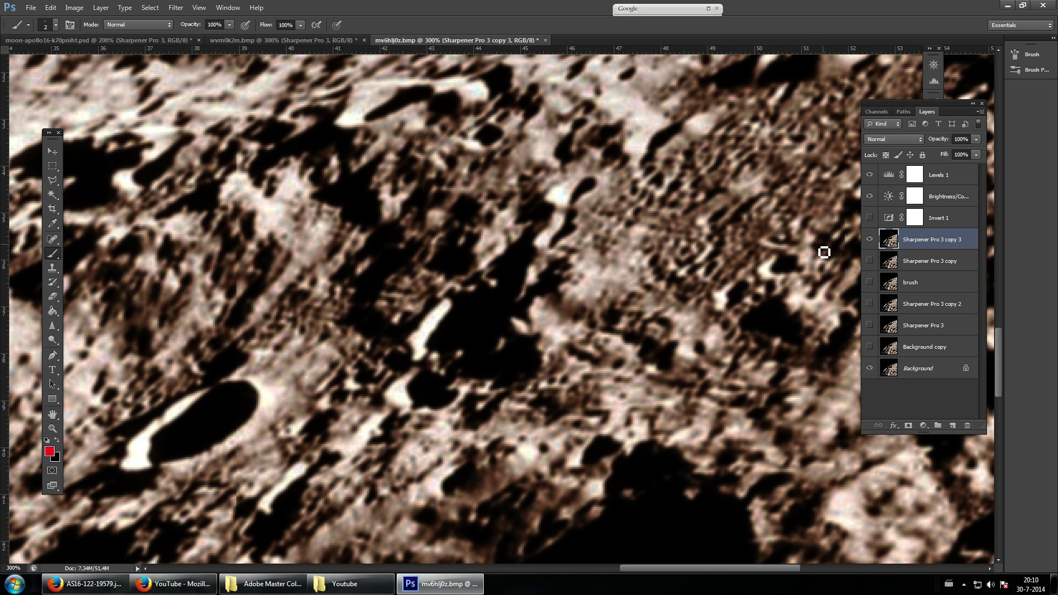
click(869, 239)
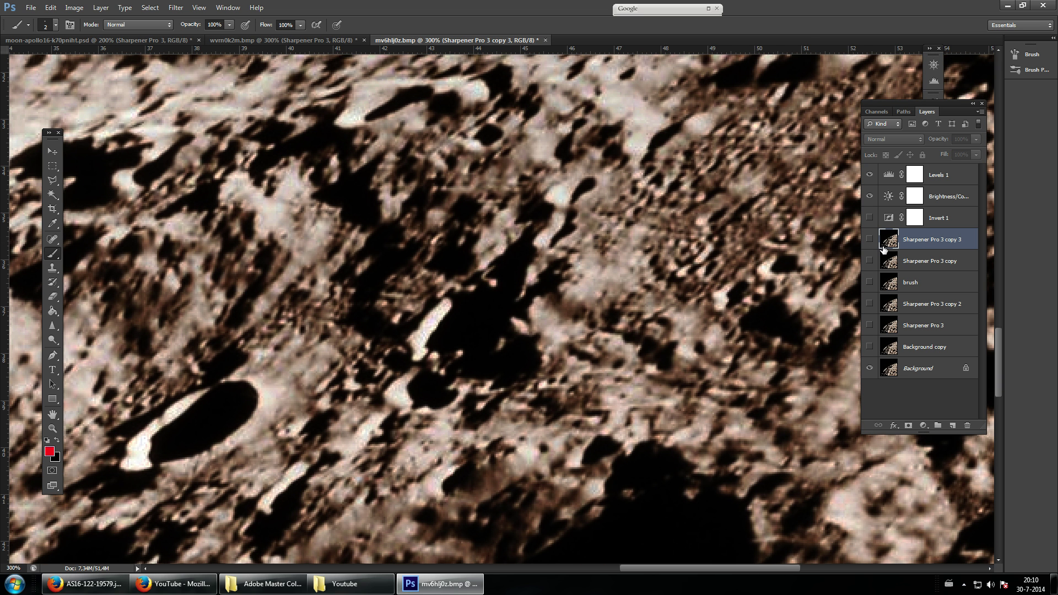
right_click(923, 246)
click(870, 239)
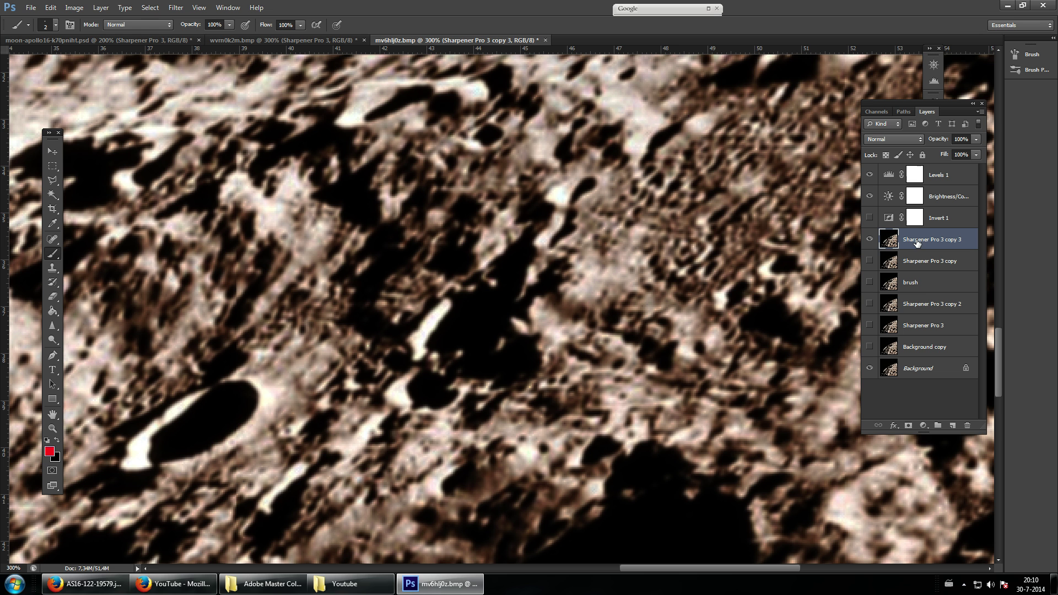
click(870, 239)
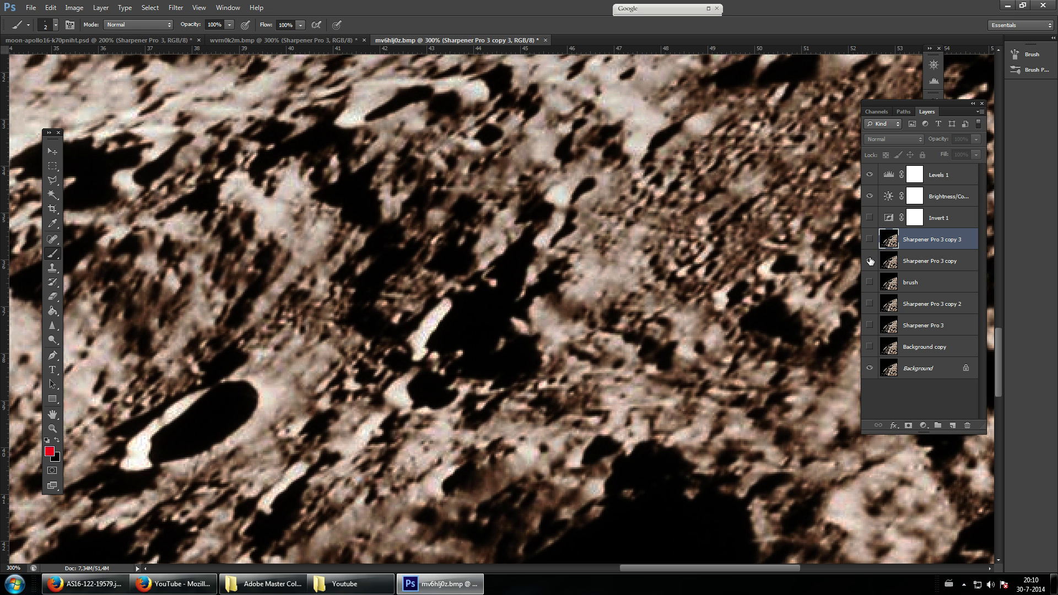
Step: Rename the Sharpener Pro 3 copy 3 layer to 'brush'
click(870, 239)
double_click(926, 240)
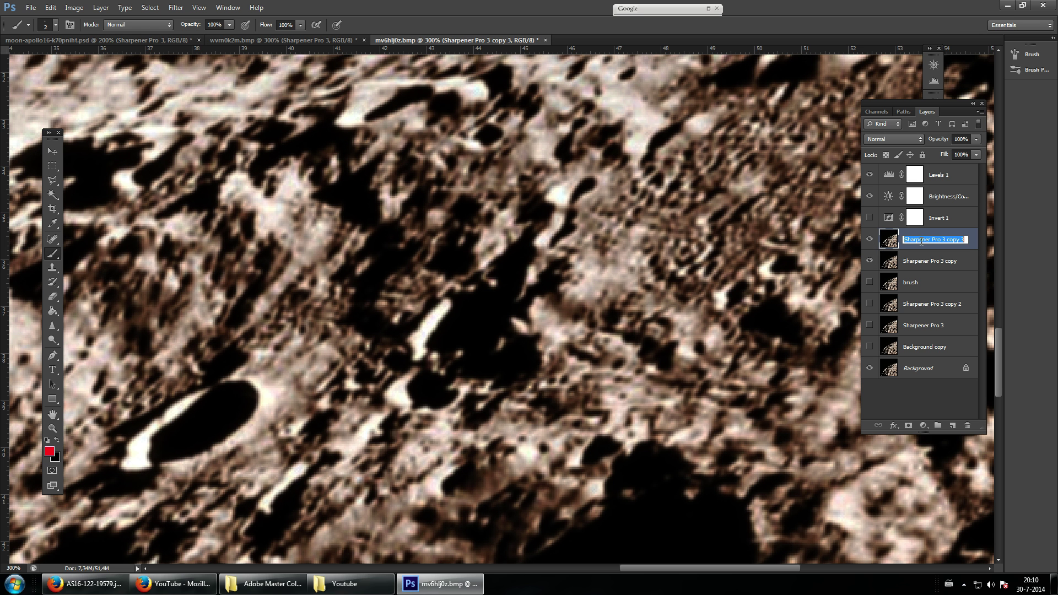
text(bru)
click(906, 263)
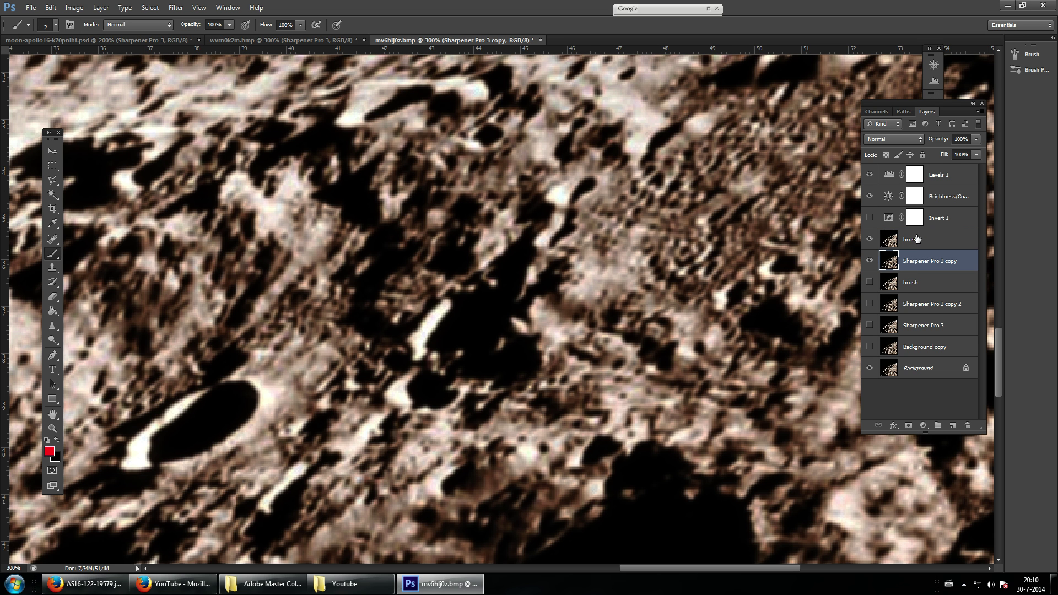
click(917, 238)
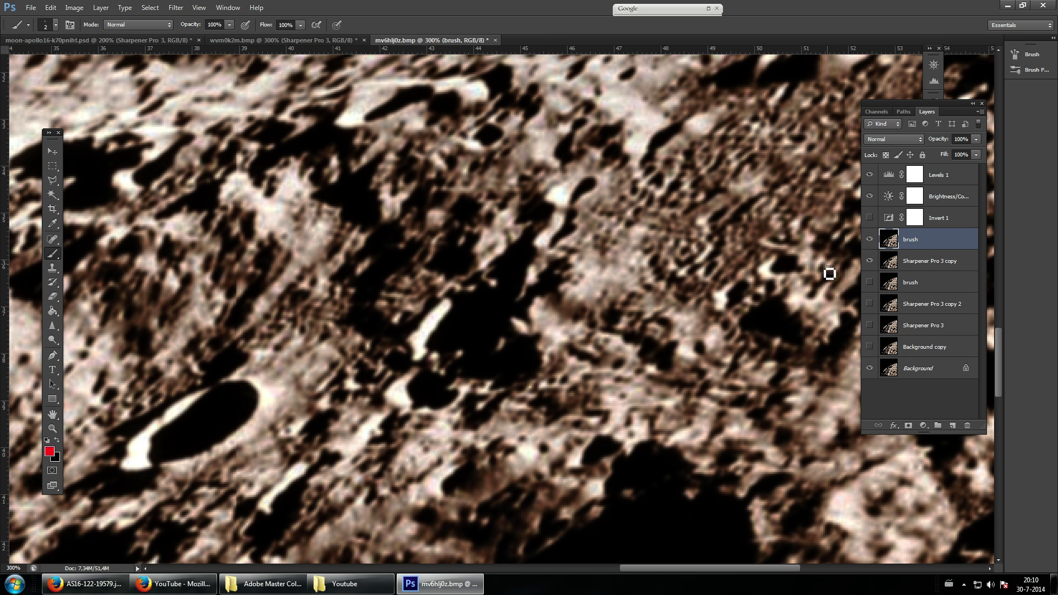
Step: Hide the top brush and Sharpener Pro 3 copy layers and select the lower brush layer
click(868, 239)
click(869, 261)
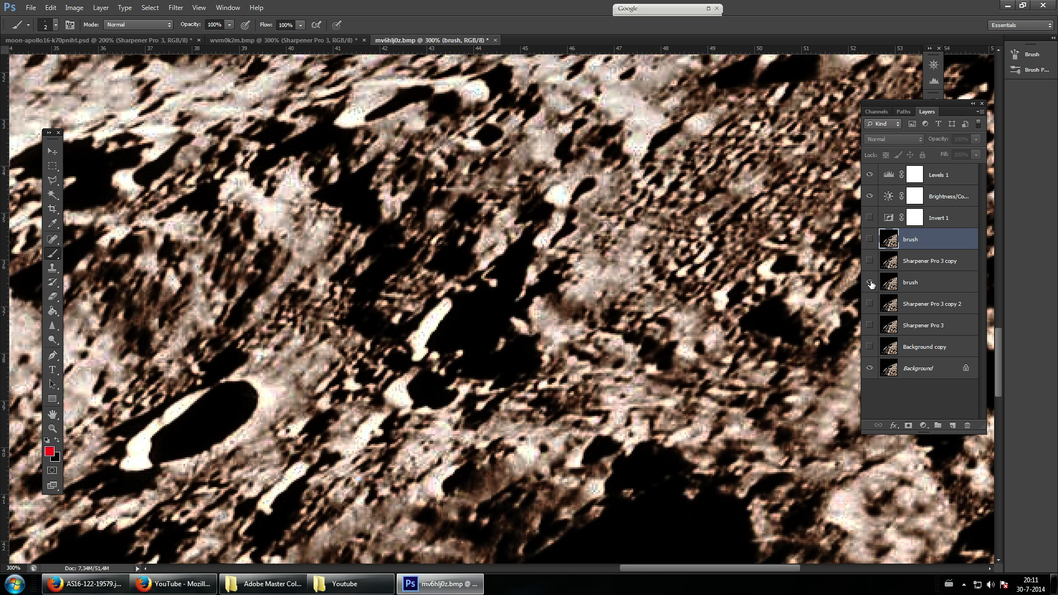
click(925, 288)
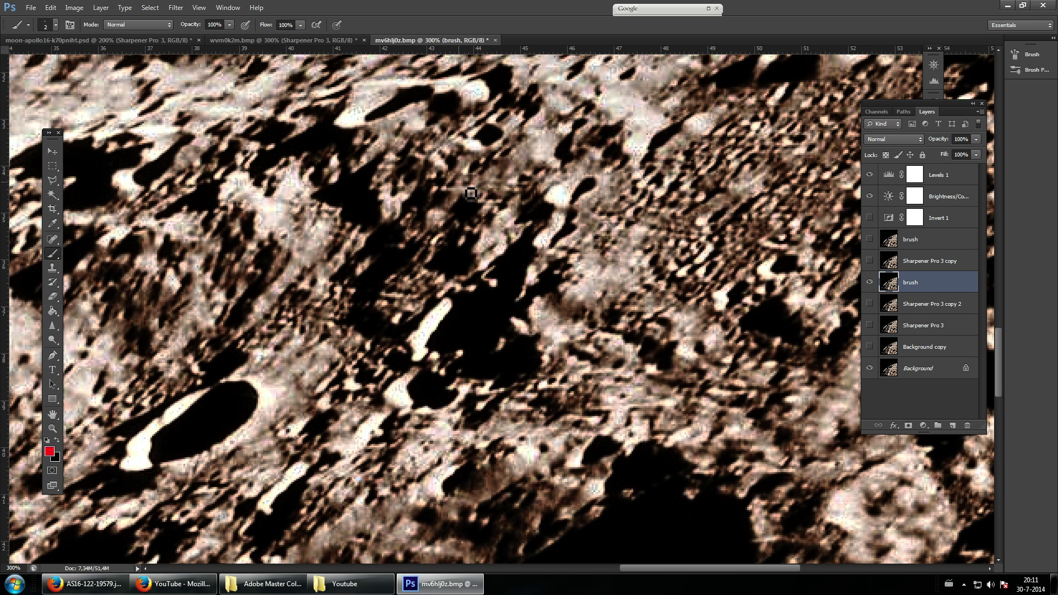
Step: Draw a straight-edged red box outline on the crater surface
click(454, 176)
shift+click(444, 188)
shift+click(472, 188)
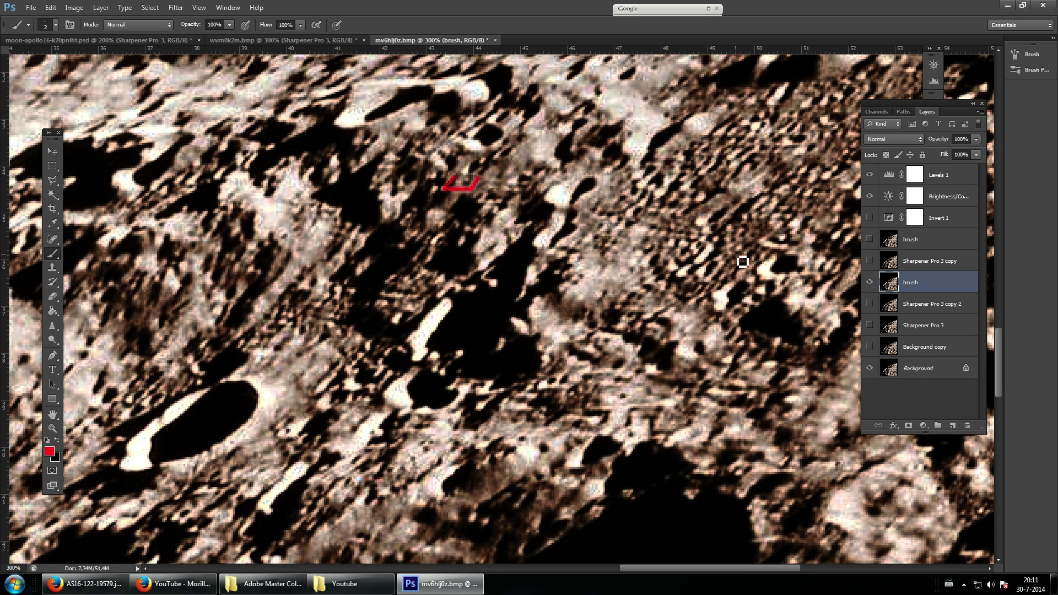
scroll(772, 276, up, 2)
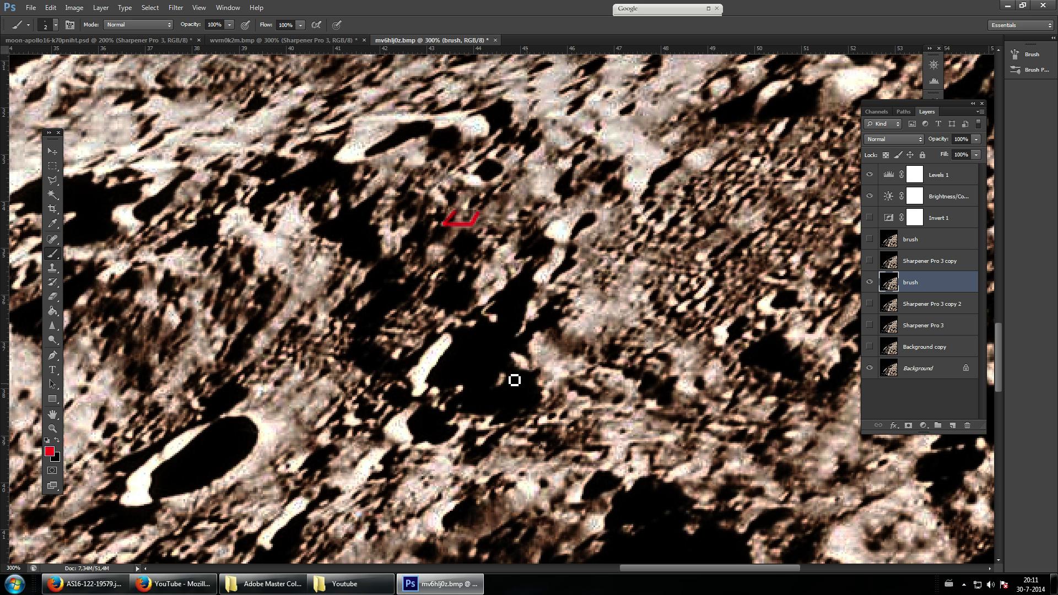
drag(709, 570, 726, 570)
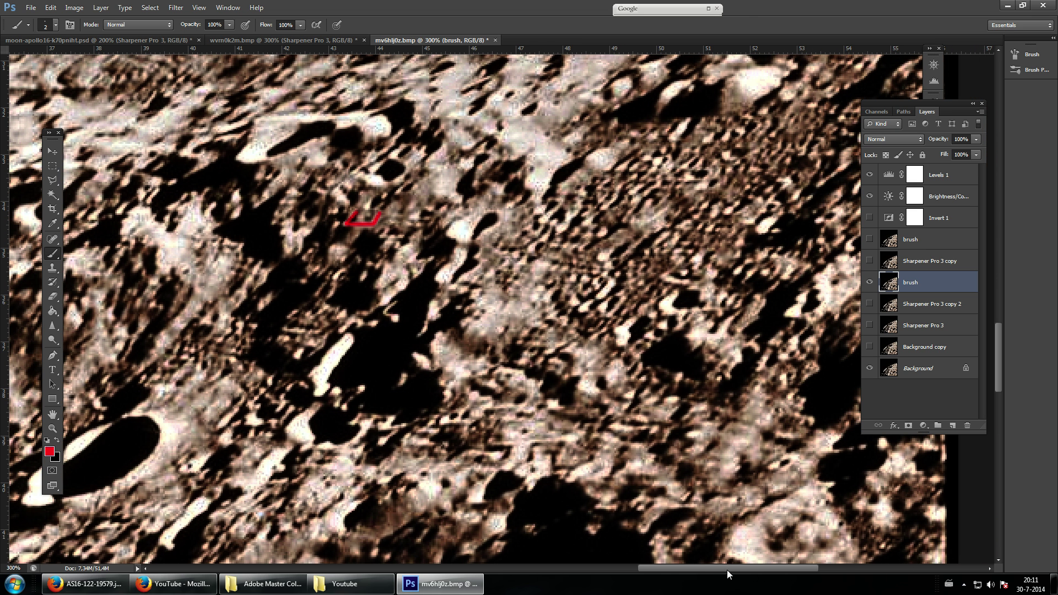
Step: Paint an L-shaped red outline near the bottom with a downward tail and short horizontal lines
click(499, 424)
shift+click(490, 442)
shift+click(507, 444)
shift+click(512, 454)
click(536, 442)
shift+click(568, 442)
scroll(570, 445, up, 3)
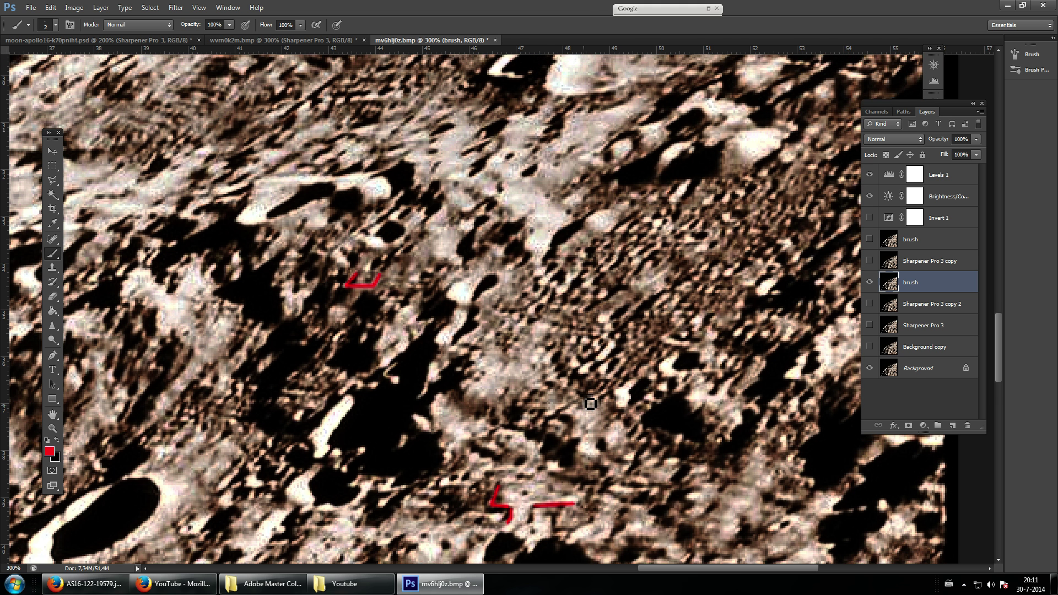
scroll(586, 405, up, 5)
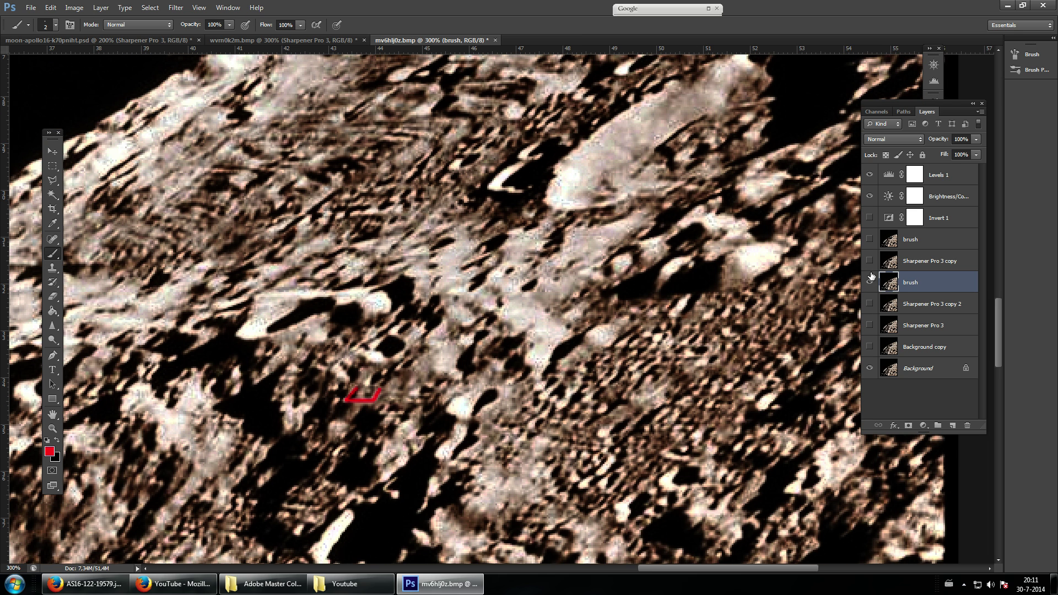
Step: Compare layer visibility, leaving the Sharpener Pro 3 copy layer hidden
click(869, 261)
click(869, 240)
click(869, 239)
click(869, 261)
Step: Paint red strokes along a ridge, dashes on a wall-like feature, and a hook near the crater
drag(447, 180, 495, 130)
scroll(435, 186, up, 2)
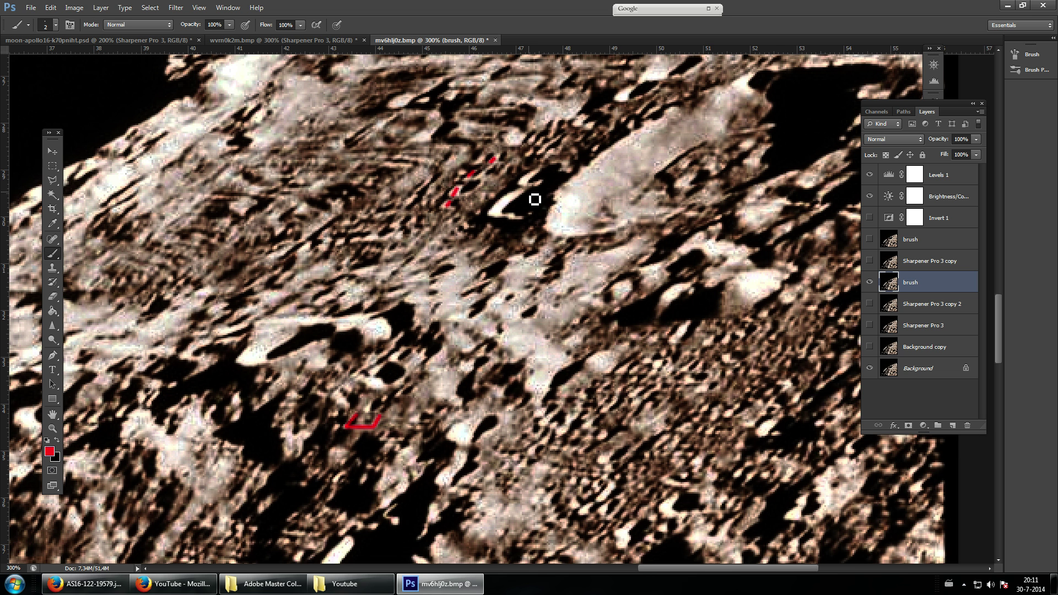
scroll(541, 196, down, 5)
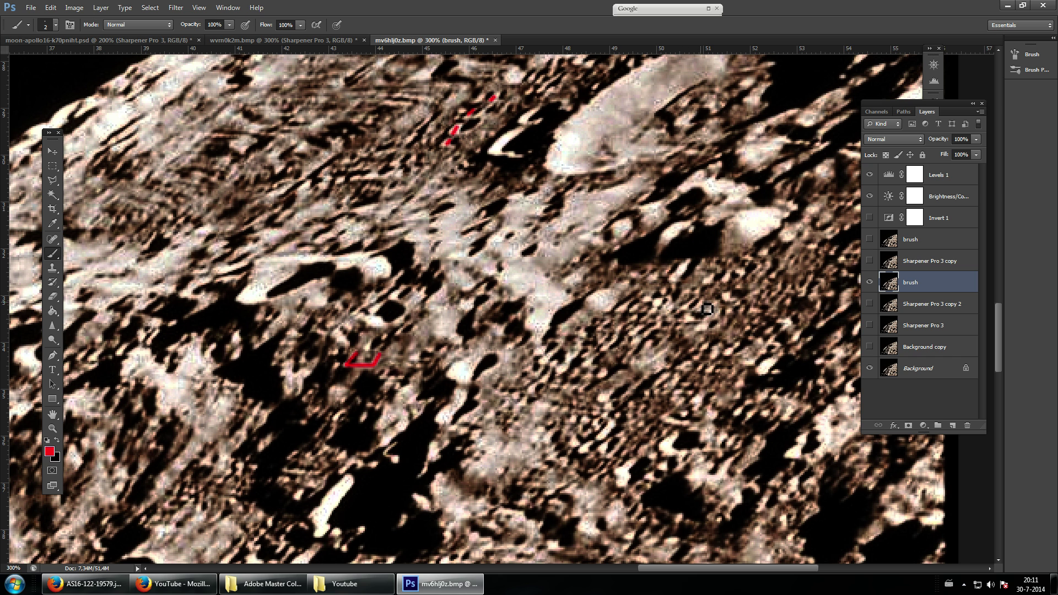
mouse_move(695, 310)
mouse_down()
mouse_move(701, 303)
mouse_move(623, 304)
mouse_up()
mouse_move(606, 312)
mouse_down()
mouse_move(617, 356)
mouse_move(640, 320)
mouse_move(608, 349)
mouse_up()
scroll(613, 358, down, 1)
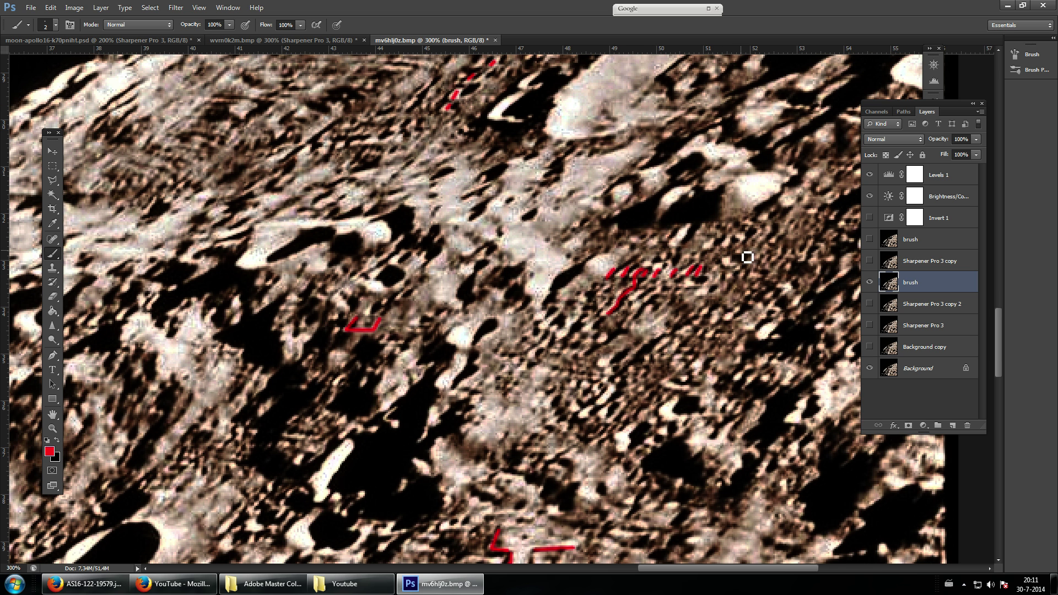
scroll(700, 350, up, 2)
mouse_move(452, 162)
mouse_down()
mouse_move(476, 181)
mouse_move(493, 163)
mouse_move(474, 159)
mouse_move(493, 135)
mouse_up()
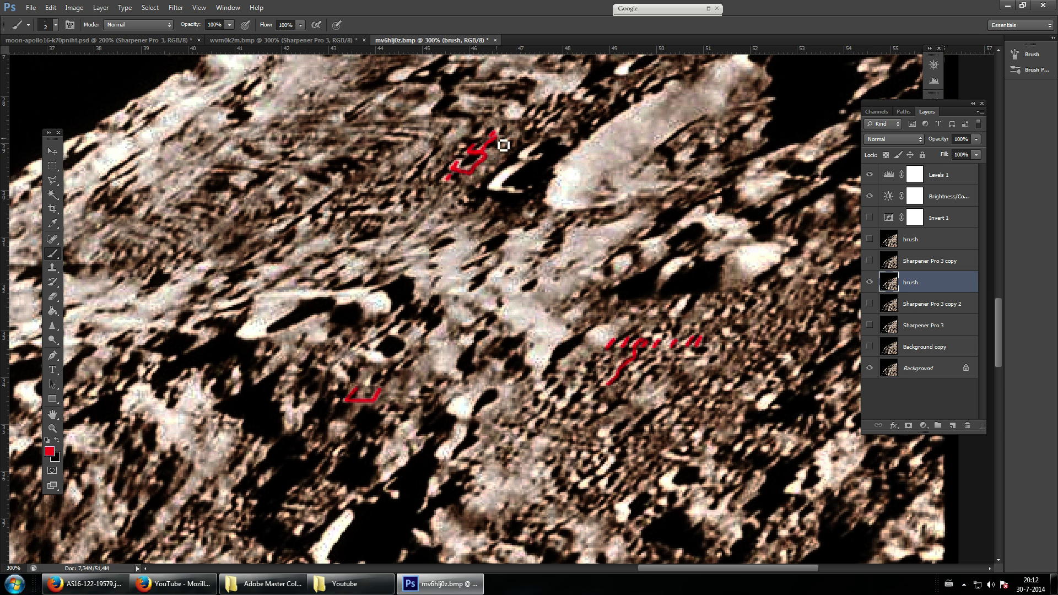
Step: Undo the red hook and dashes near the bright crater, discarding two trial strokes as well
key(ctrl+alt+z)
key(ctrl+alt+z)
key(ctrl+alt+z)
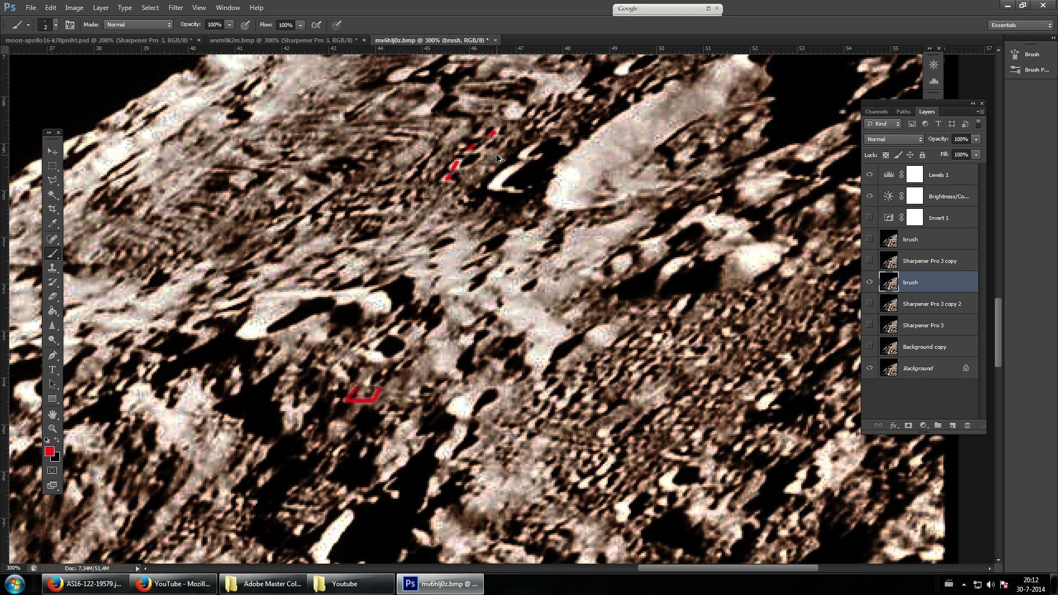
key(ctrl+alt+z)
drag(457, 176, 482, 162)
key(ctrl+alt+z)
mouse_move(492, 150)
mouse_down()
mouse_move(501, 156)
mouse_move(486, 160)
mouse_up()
key(ctrl+alt+z)
Step: Try a diagonal red outline near the top, then undo it
drag(394, 90, 355, 124)
click(403, 121)
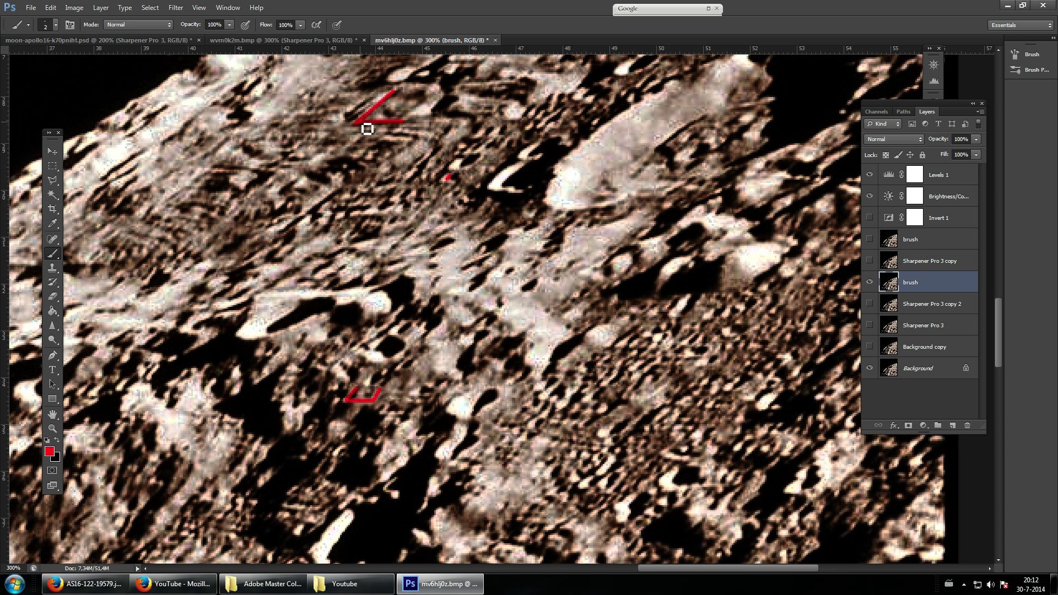
key(ctrl+z)
scroll(413, 204, up, 2)
scroll(464, 191, down, 3)
scroll(441, 259, down, 5)
scroll(676, 373, down, 1)
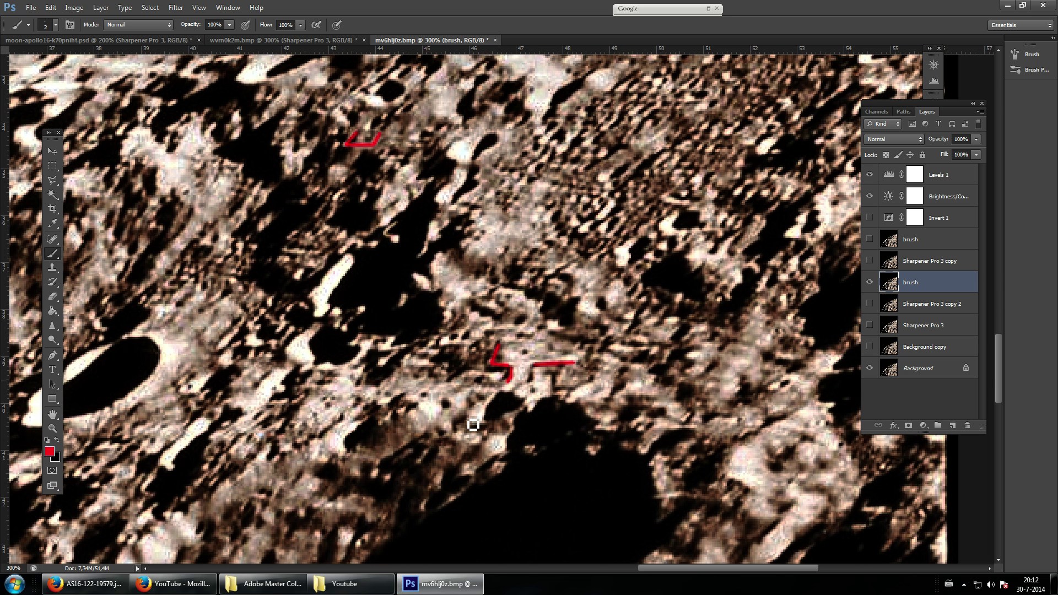
Step: Paint a short angled red bracket and reveal the upper brush layer
drag(304, 226, 284, 249)
shift+click(320, 253)
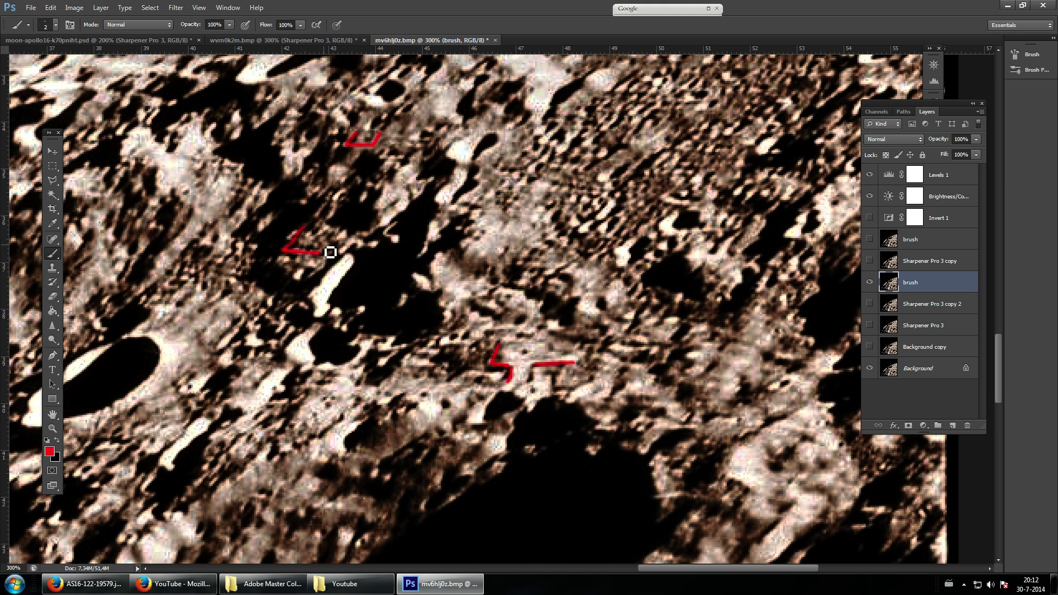
click(869, 241)
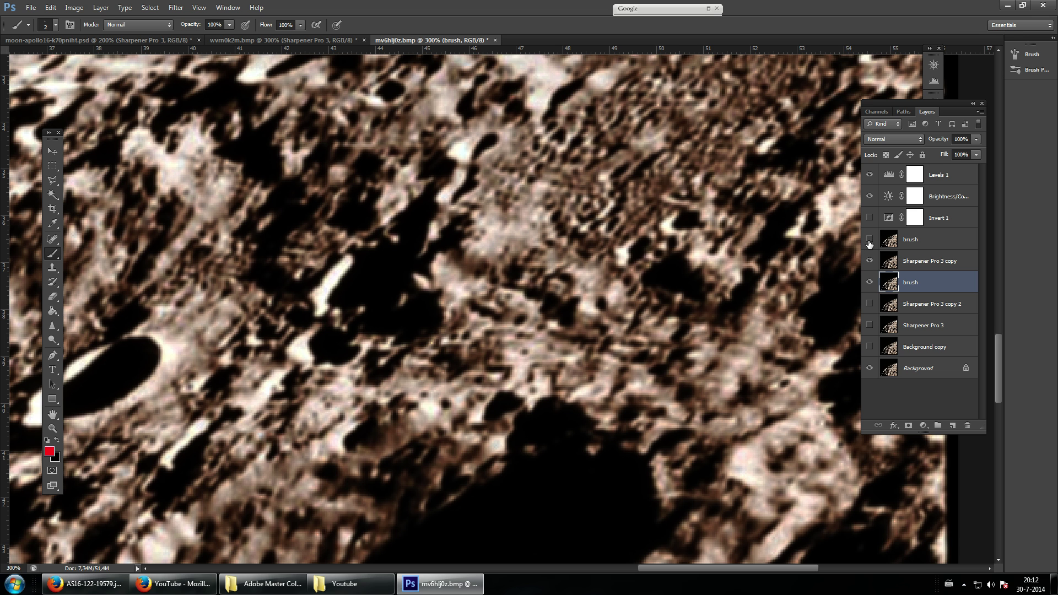
click(908, 243)
scroll(392, 308, up, 3)
scroll(392, 307, up, 1)
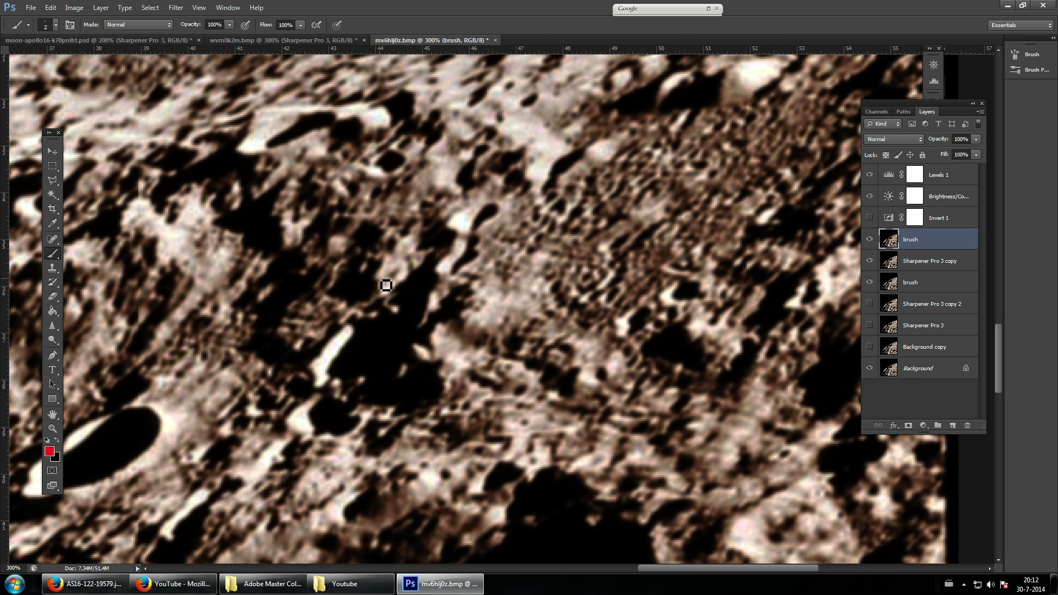
mouse_move(386, 283)
mouse_down()
mouse_move(379, 309)
mouse_move(293, 330)
mouse_move(306, 297)
mouse_up()
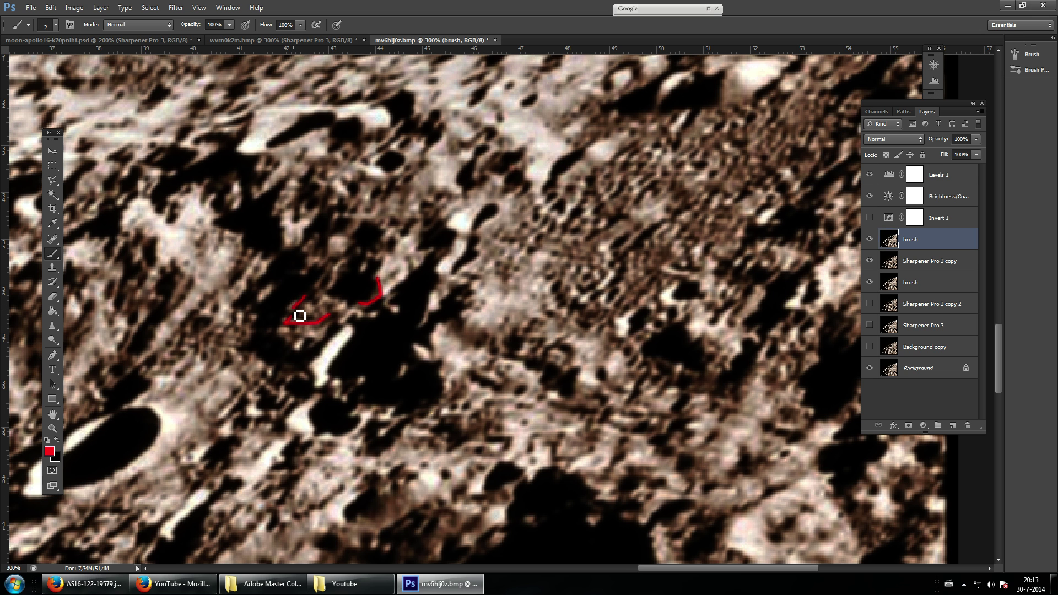
key(ctrl+z)
mouse_move(307, 304)
mouse_down()
mouse_move(297, 312)
mouse_move(334, 306)
mouse_up()
drag(325, 292, 340, 265)
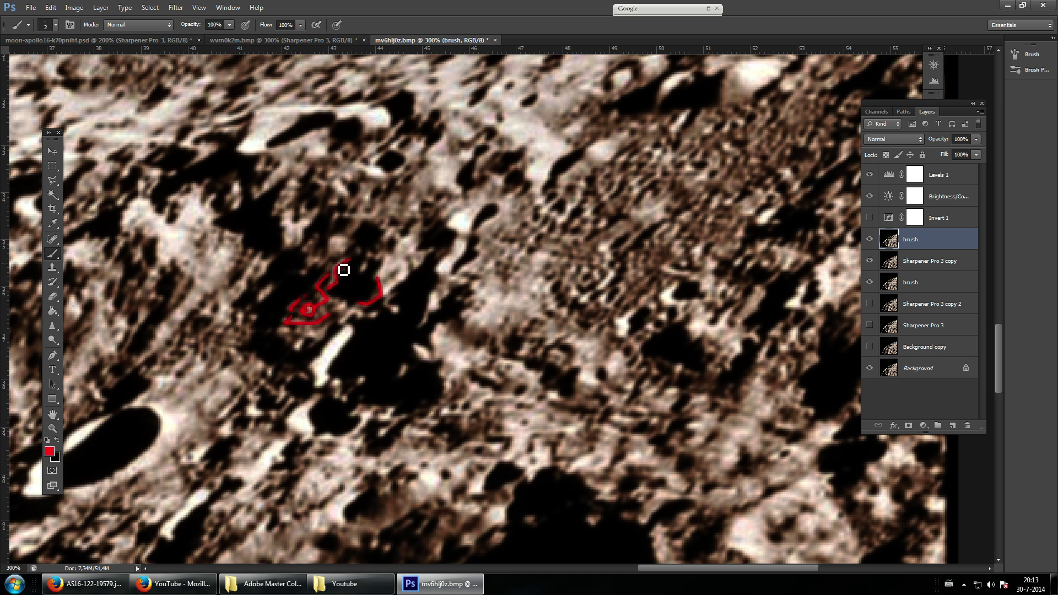
mouse_move(335, 265)
mouse_down()
mouse_move(332, 246)
mouse_move(349, 241)
mouse_move(334, 257)
mouse_up()
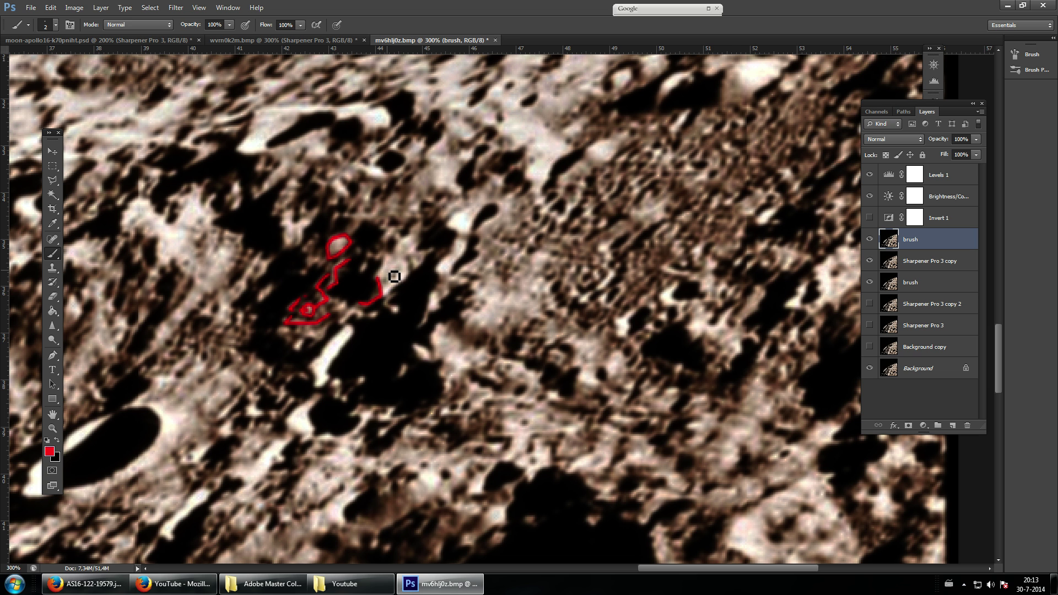
mouse_move(378, 280)
mouse_down()
mouse_move(425, 238)
mouse_move(443, 259)
mouse_move(390, 305)
mouse_move(400, 302)
mouse_move(402, 265)
mouse_move(372, 310)
mouse_move(341, 322)
mouse_up()
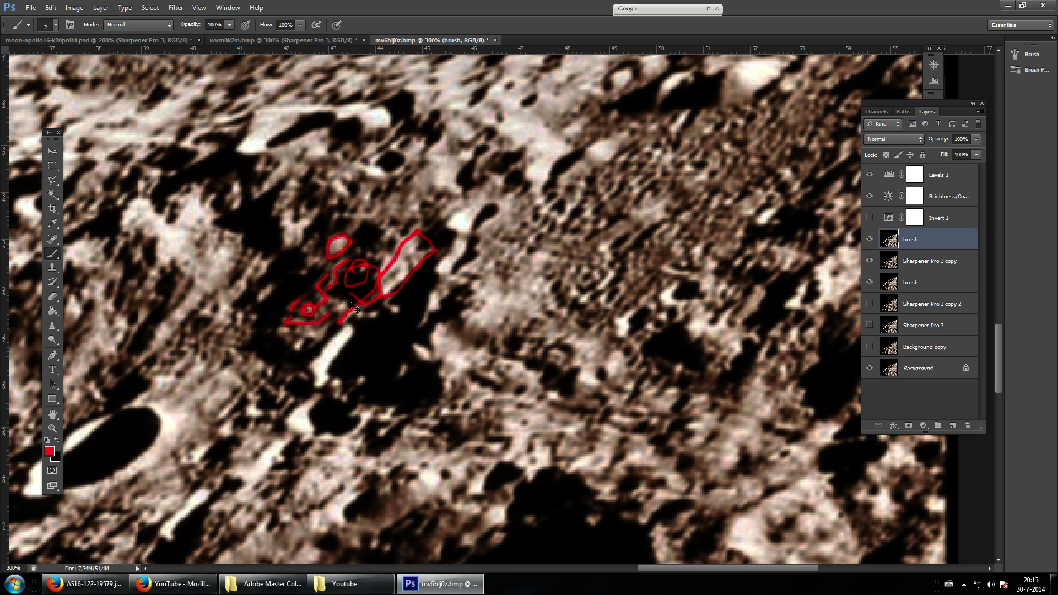
scroll(334, 355, down, 2)
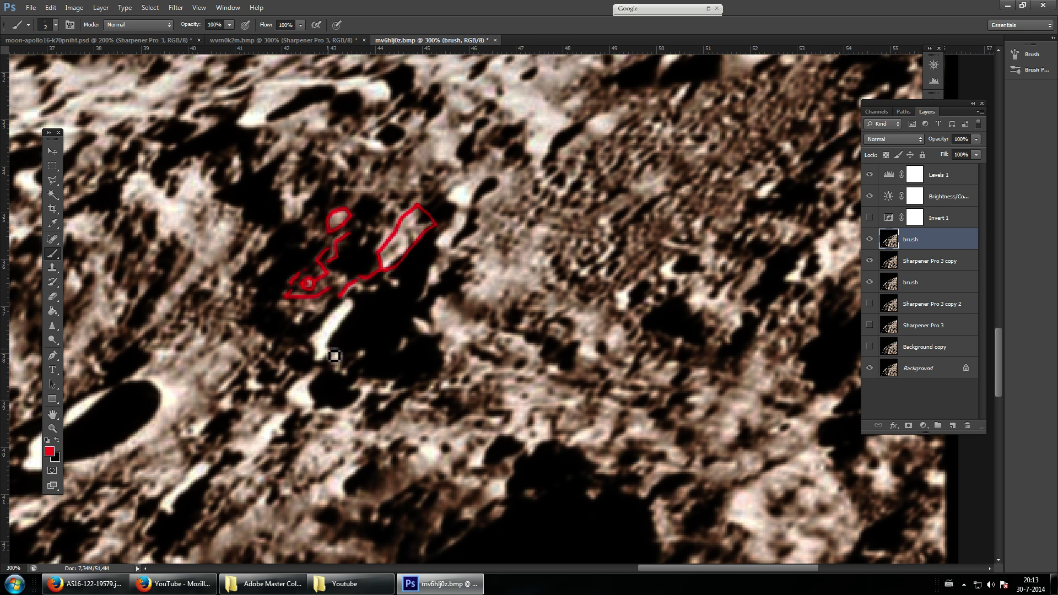
scroll(334, 356, down, 1)
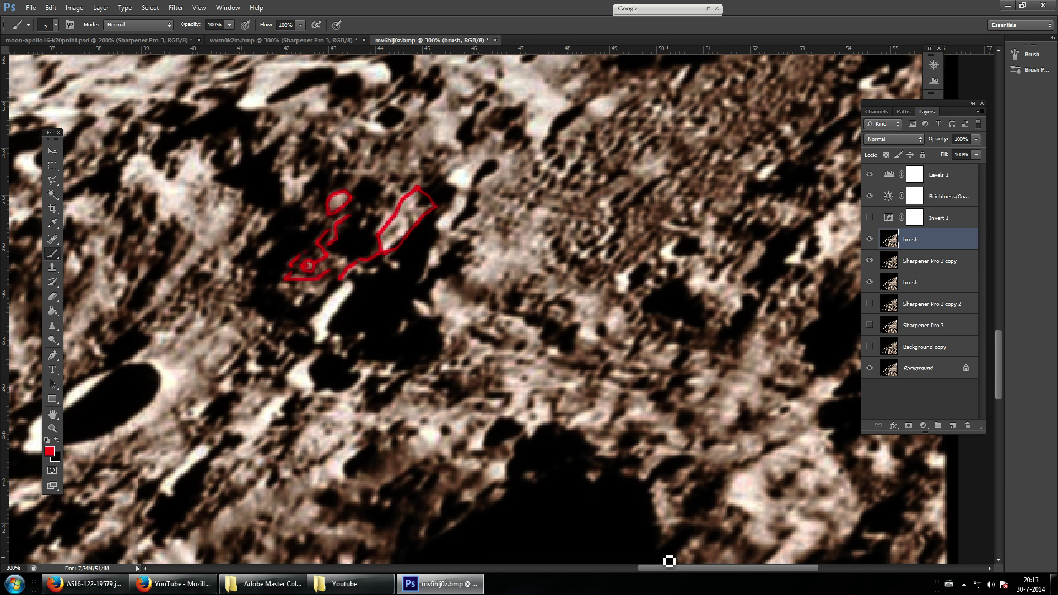
mouse_move(564, 397)
mouse_down()
mouse_move(544, 397)
mouse_move(567, 402)
mouse_move(564, 417)
mouse_move(580, 422)
mouse_up()
mouse_move(514, 399)
mouse_down()
mouse_move(488, 394)
mouse_move(488, 381)
mouse_up()
key(ctrl+alt+z)
key(ctrl+alt+z)
drag(738, 567, 706, 564)
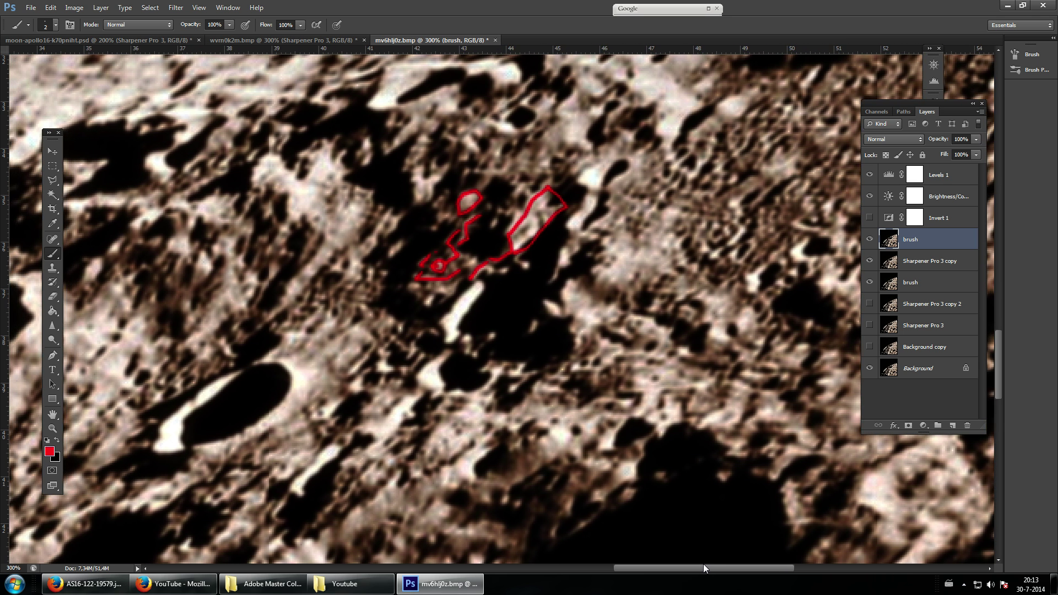
mouse_move(704, 564)
mouse_down()
mouse_move(687, 564)
mouse_move(711, 566)
mouse_up()
key(ctrl+1)
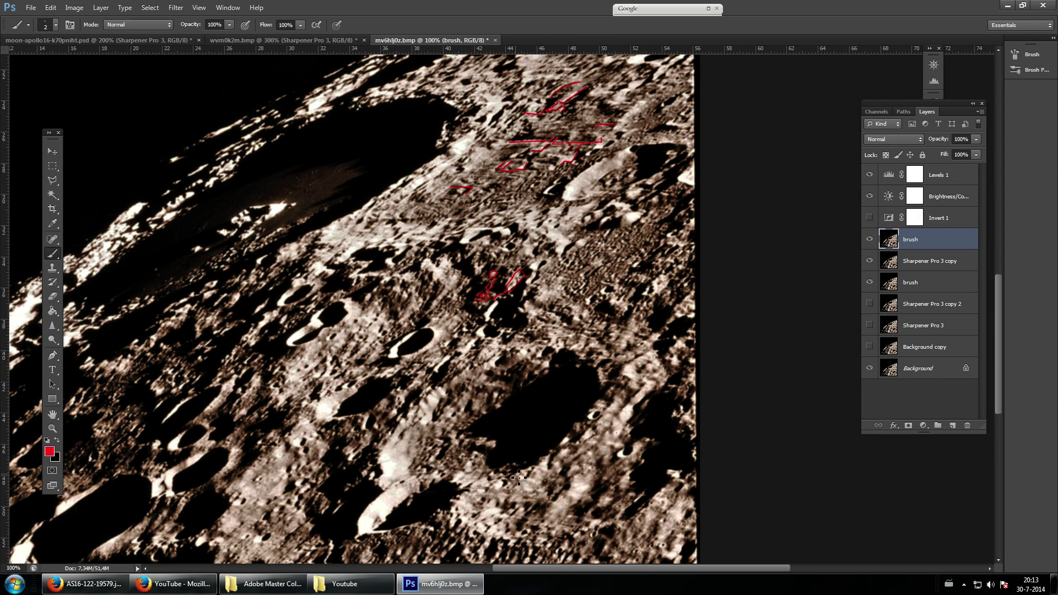
key(ctrl+plus)
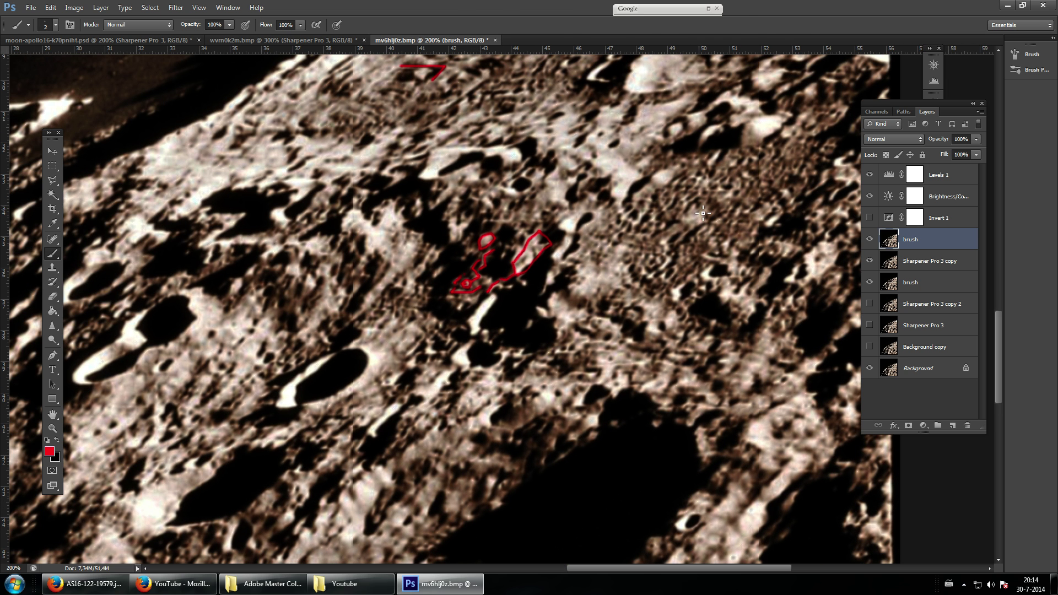
scroll(702, 213, up, 1)
scroll(703, 213, up, 5)
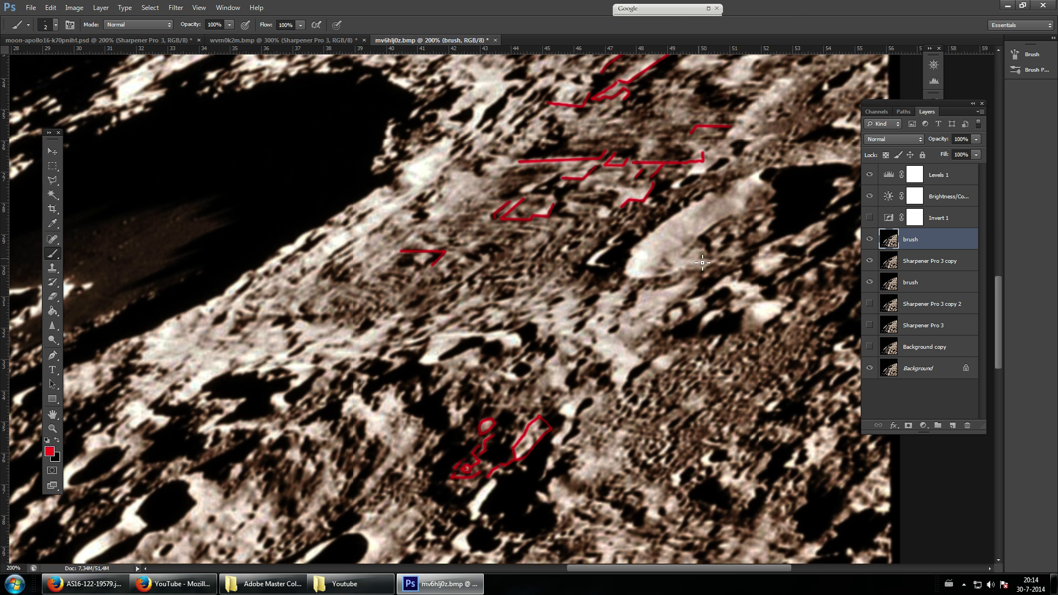
scroll(702, 262, up, 1)
scroll(703, 264, up, 5)
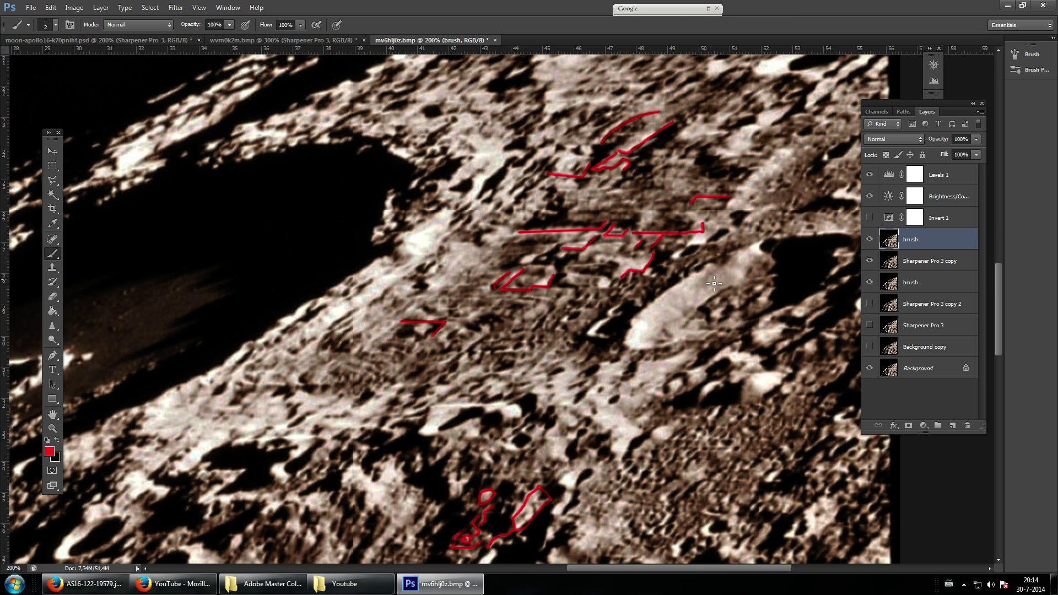
scroll(705, 303, up, 2)
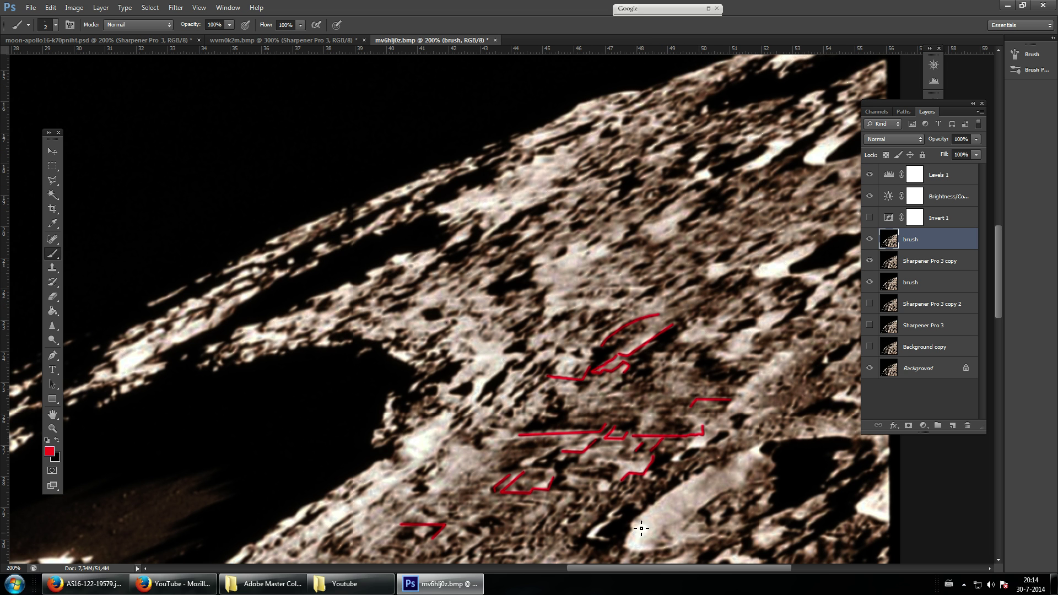
mouse_move(676, 566)
mouse_down()
mouse_move(722, 580)
mouse_move(685, 585)
mouse_up()
scroll(669, 540, down, 4)
scroll(667, 519, down, 5)
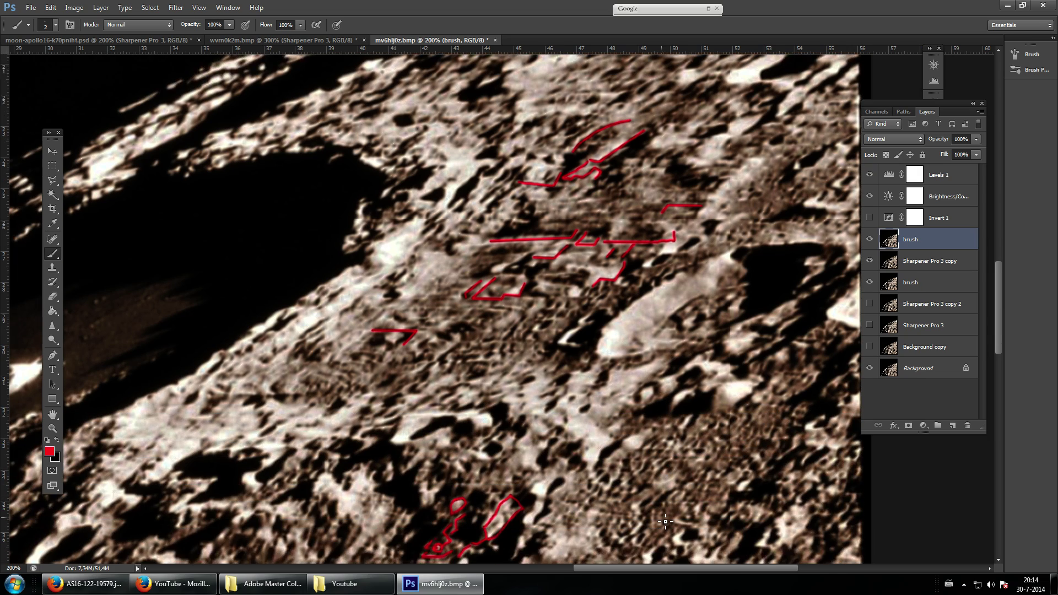
click(177, 584)
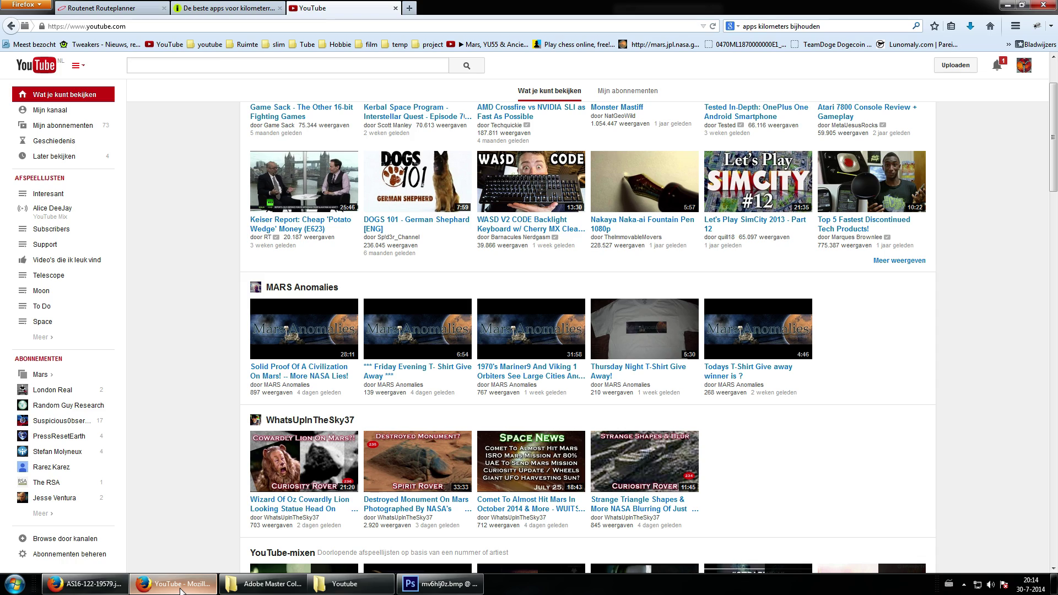
click(180, 585)
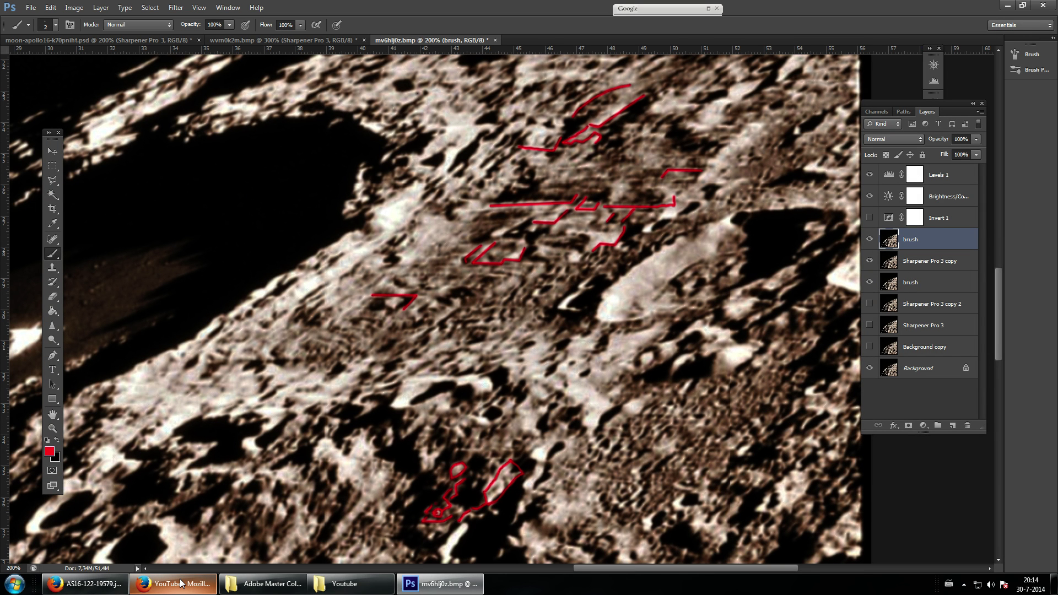
mouse_move(351, 592)
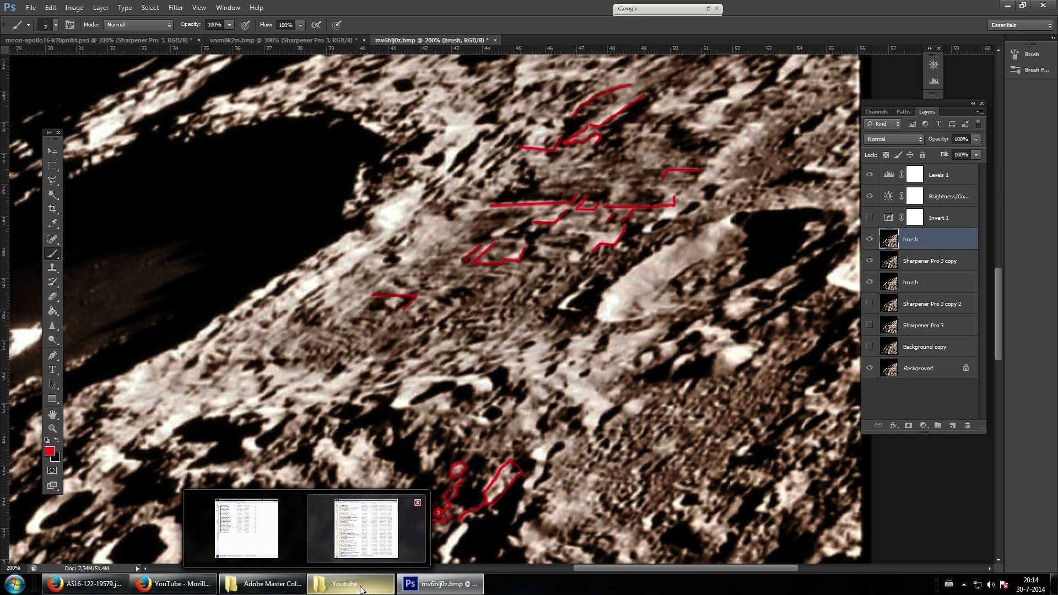
scroll(572, 432, down, 5)
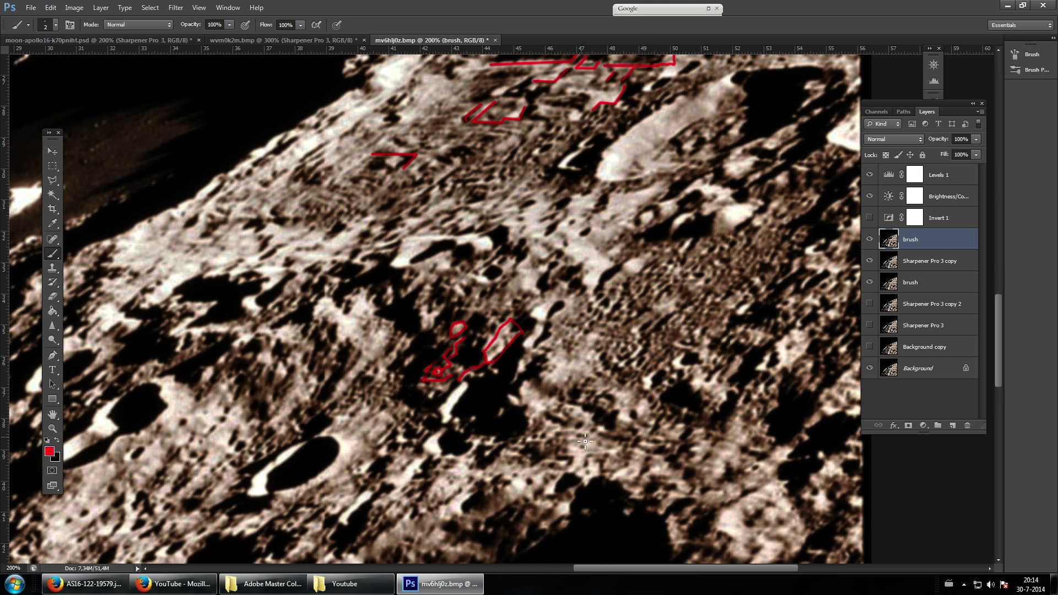
scroll(572, 433, down, 4)
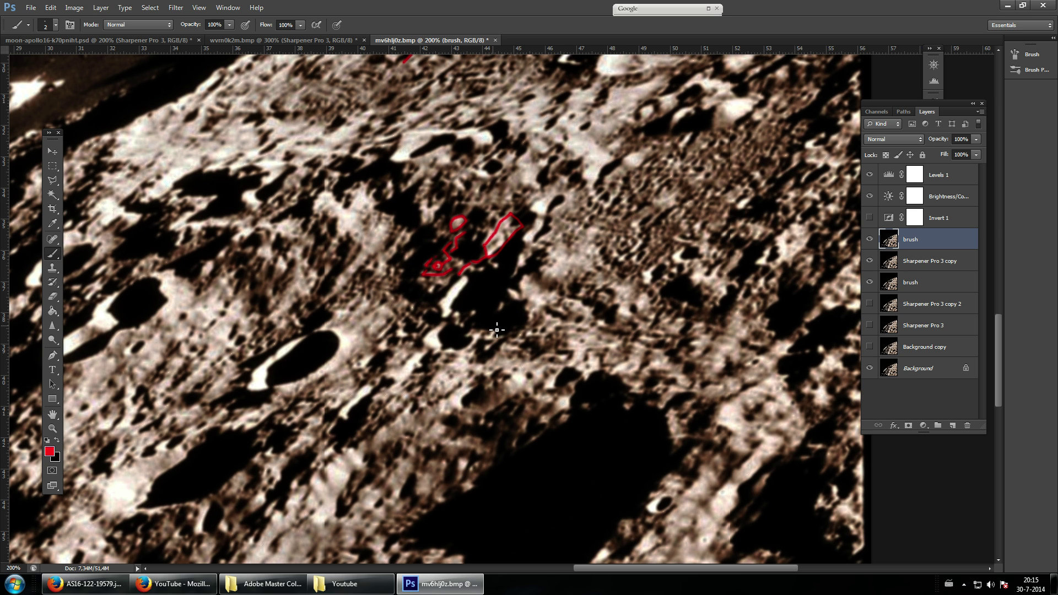
Step: Hide the top brush layer and zoom to 300% on the unmarked upper striated terrain
click(870, 239)
scroll(585, 242, up, 3)
click(52, 429)
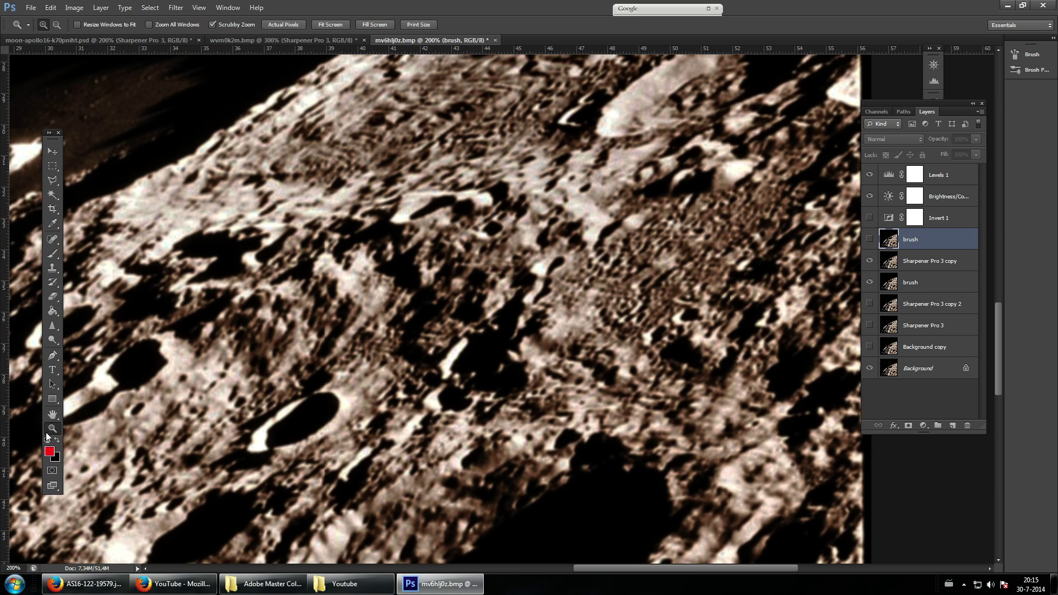
click(422, 364)
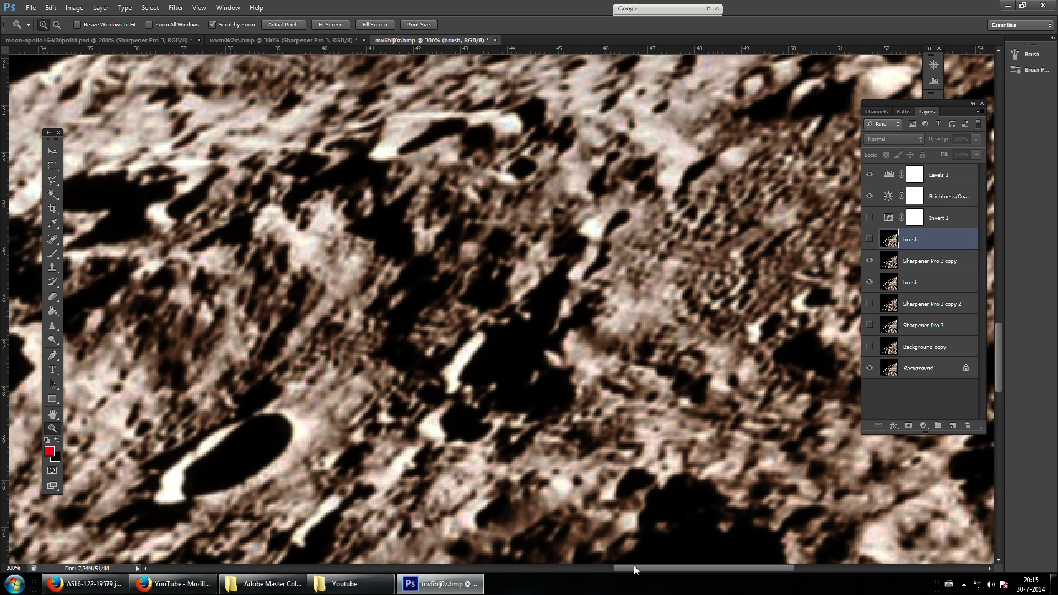
drag(634, 566, 657, 566)
scroll(659, 520, up, 7)
right_click(481, 436)
click(453, 374)
scroll(451, 345, up, 5)
scroll(451, 345, up, 6)
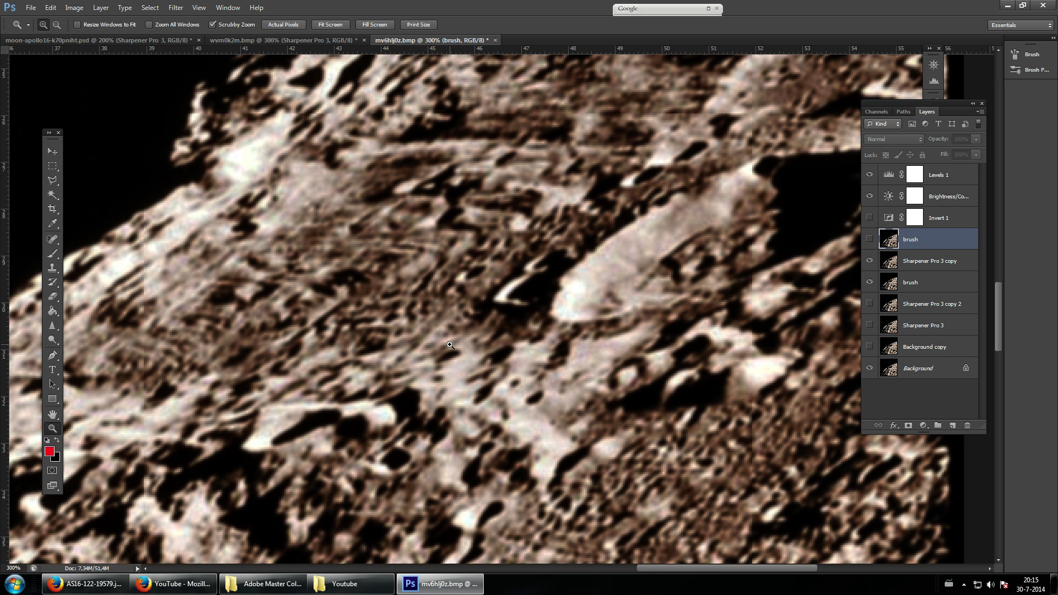
scroll(463, 351, up, 3)
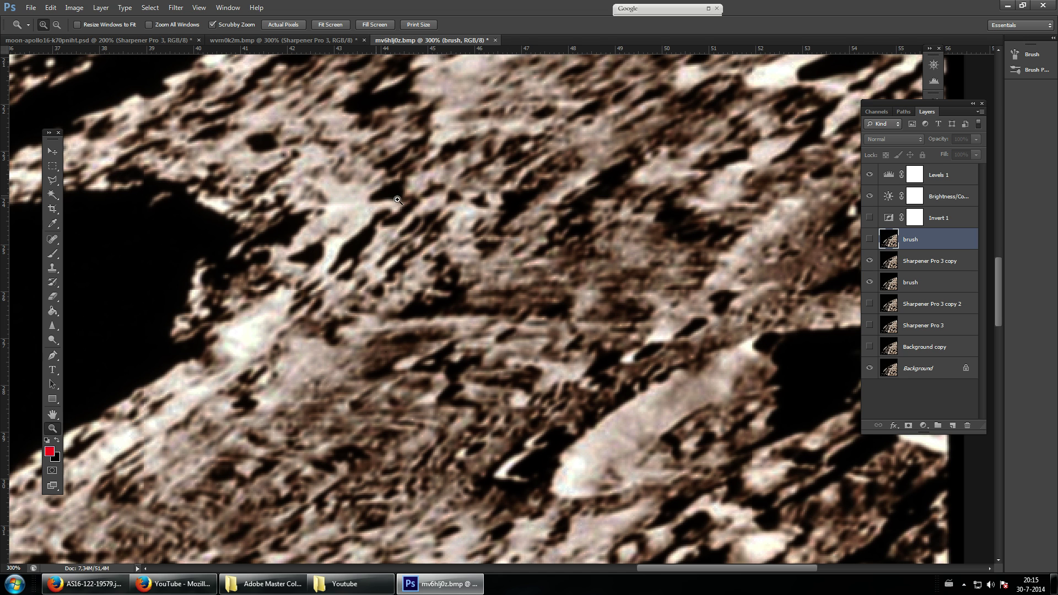
click(52, 151)
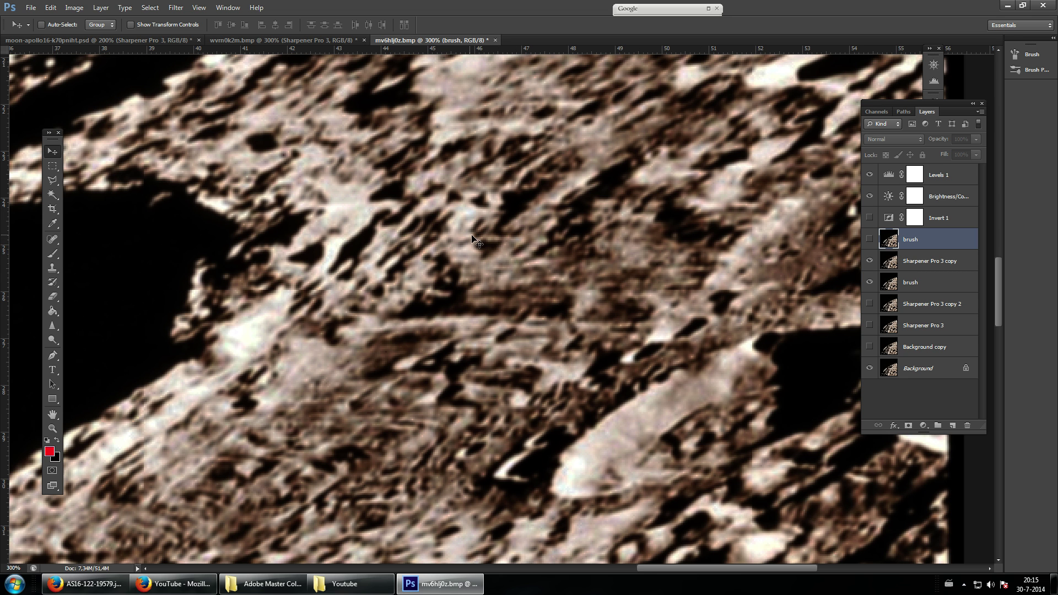
Step: Draw a long straight red line from upper right down-left, then hide the brush layer again
click(870, 239)
click(874, 242)
click(869, 239)
key(b)
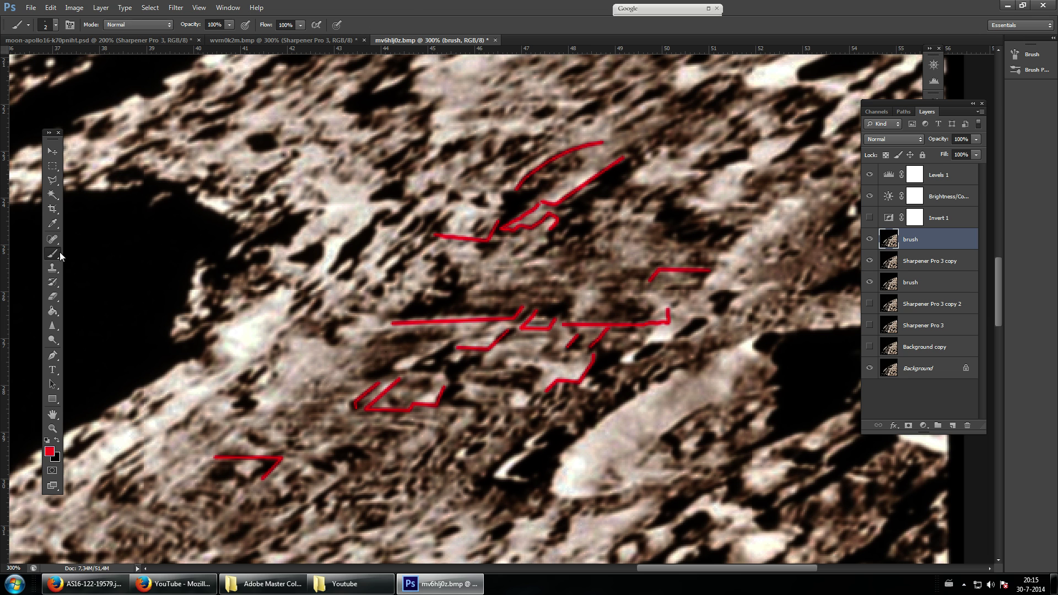
click(783, 203)
shift+click(668, 322)
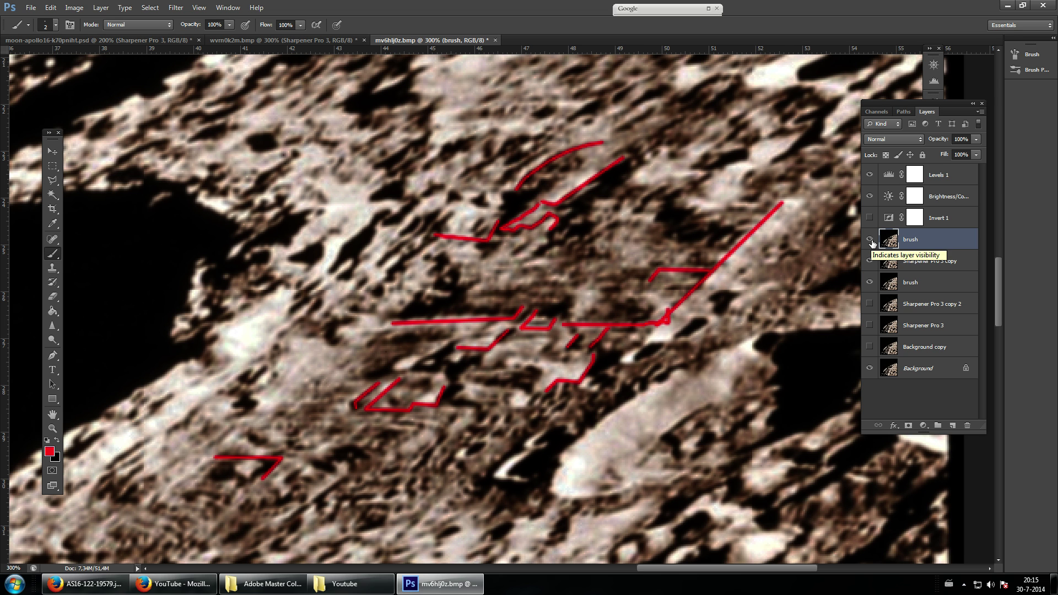
click(869, 239)
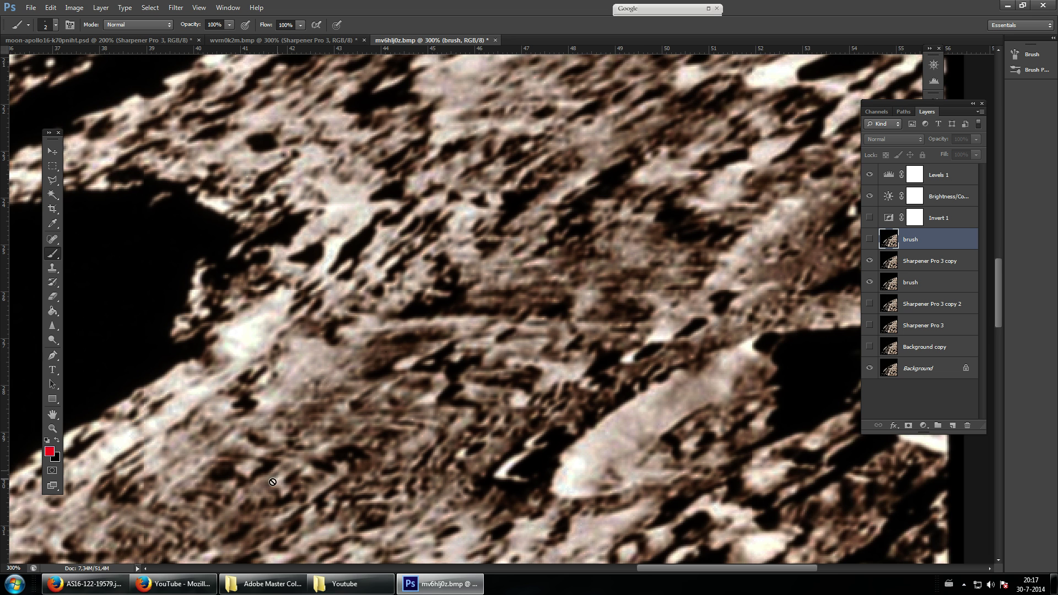
scroll(270, 475, down, 5)
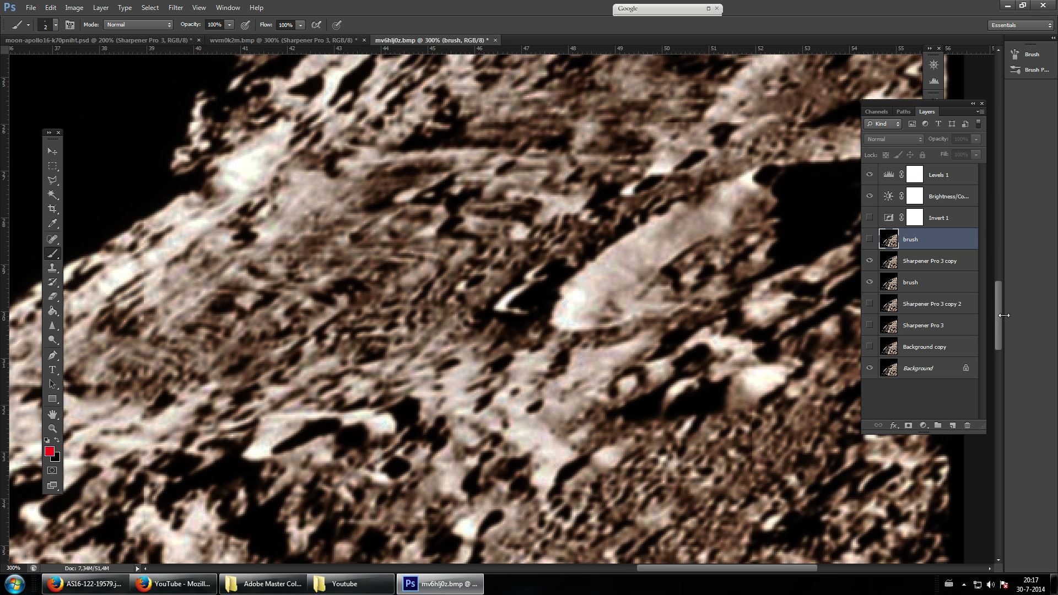
drag(1000, 319, 999, 371)
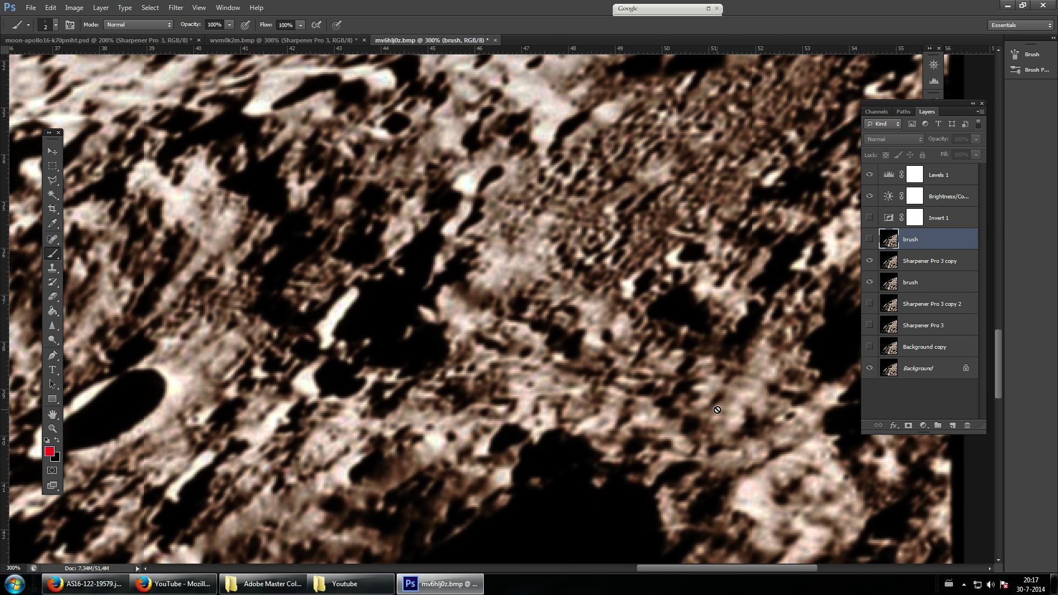
key(ctrl+minus)
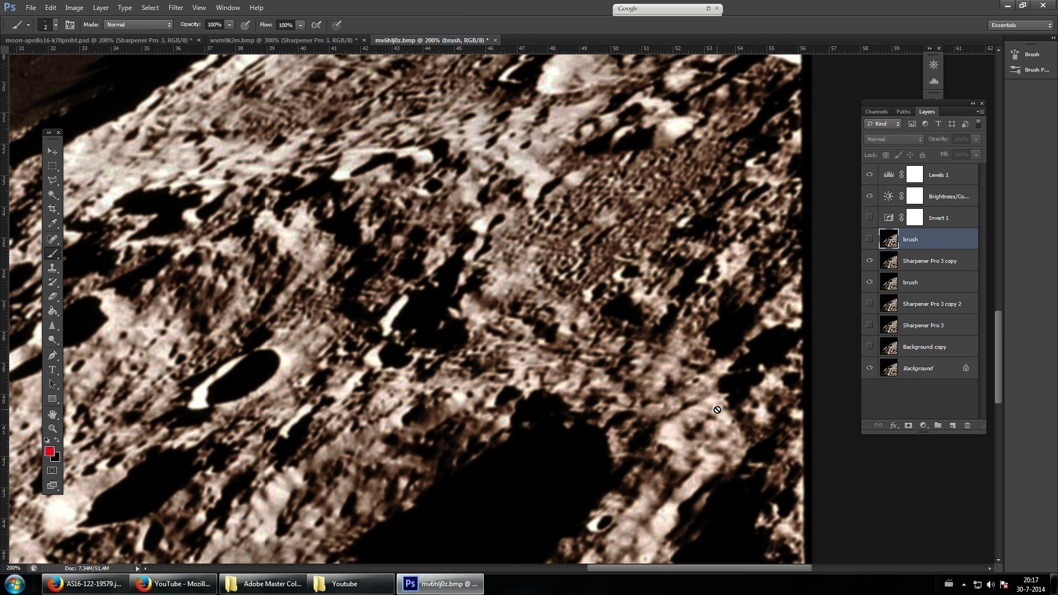